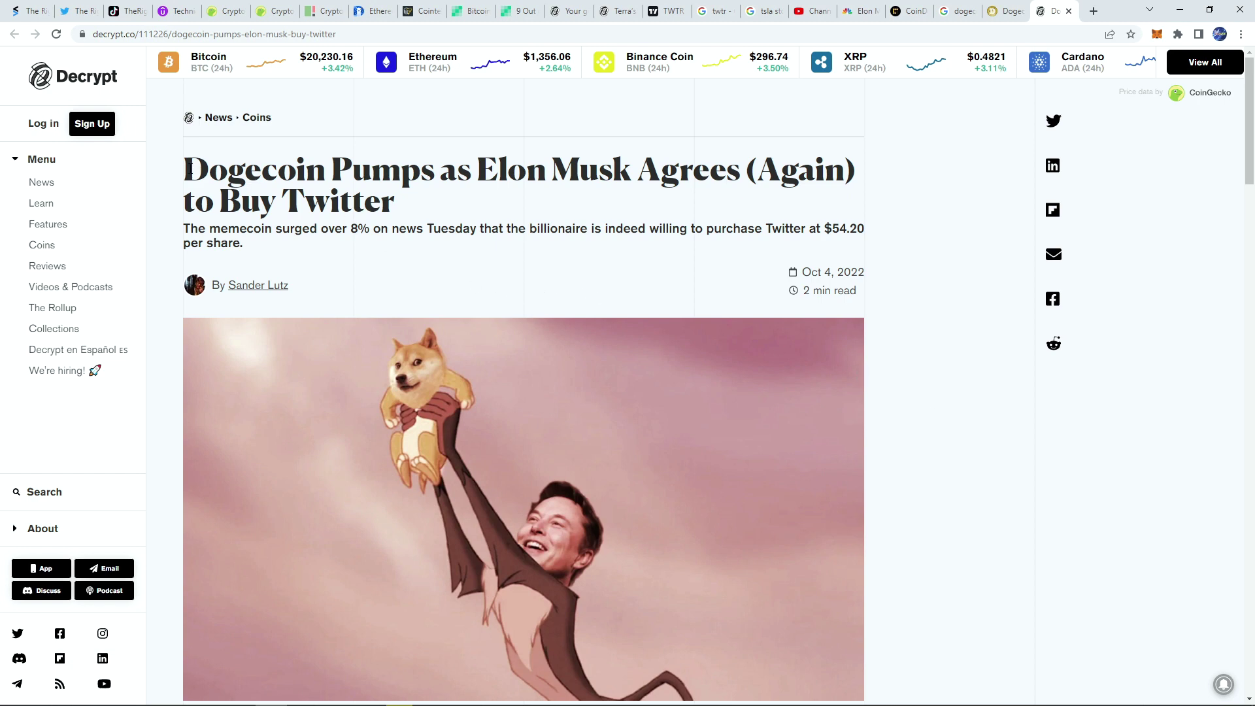
Step: Highlight parts of the Dogecoin–Elon Musk headline and subtitle, then bring up the TWTR chart tab
left_click_drag(190, 168, 324, 173)
left_click(335, 174)
left_click_drag(478, 170, 744, 174)
left_click(726, 177)
left_click_drag(251, 214, 552, 226)
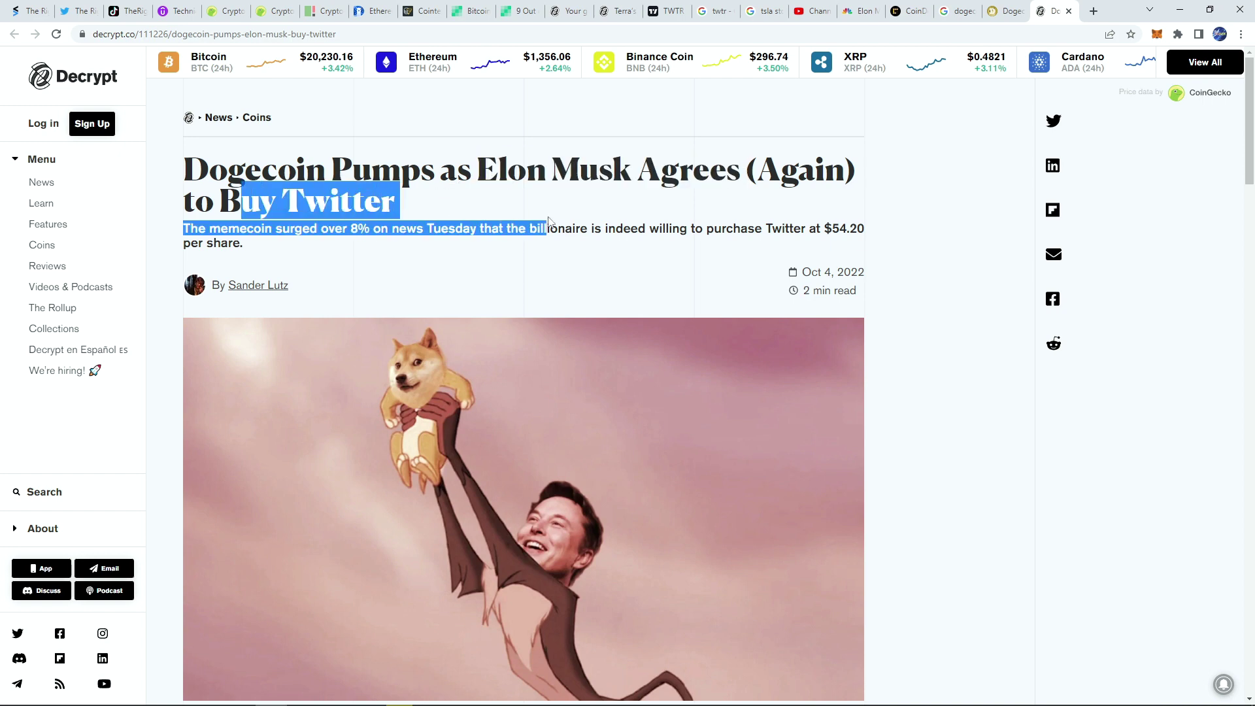
left_click(549, 225)
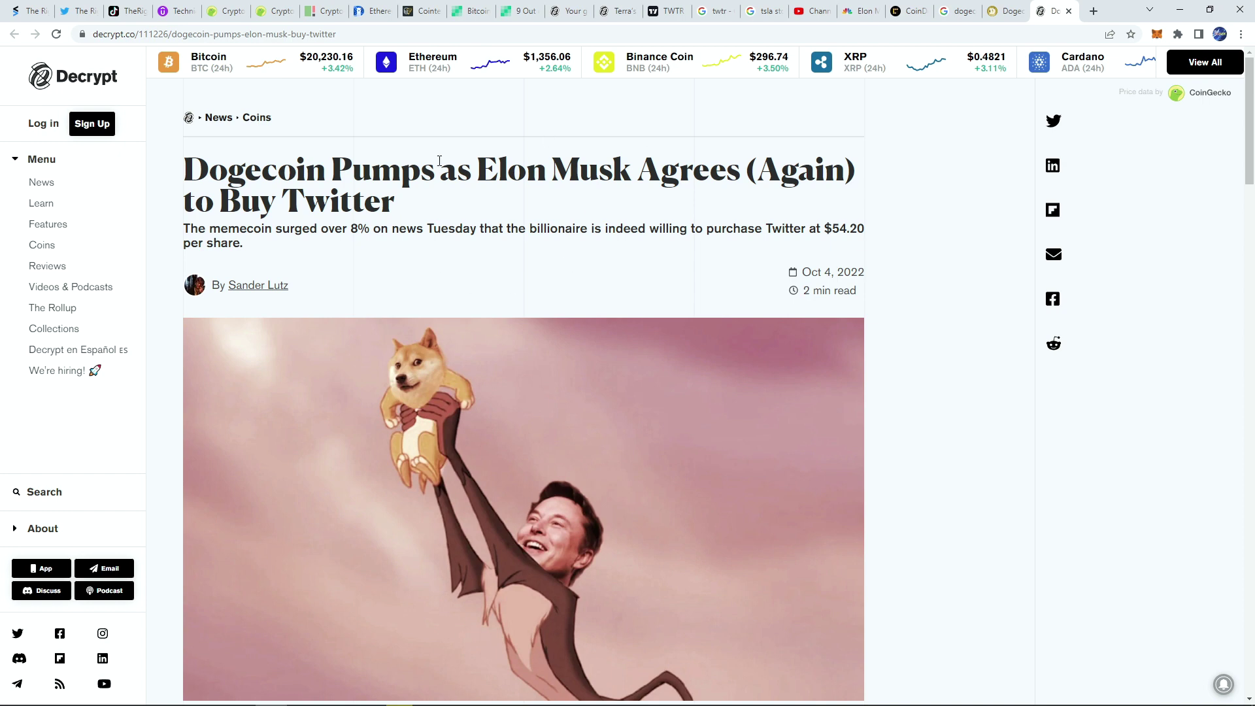
left_click(668, 11)
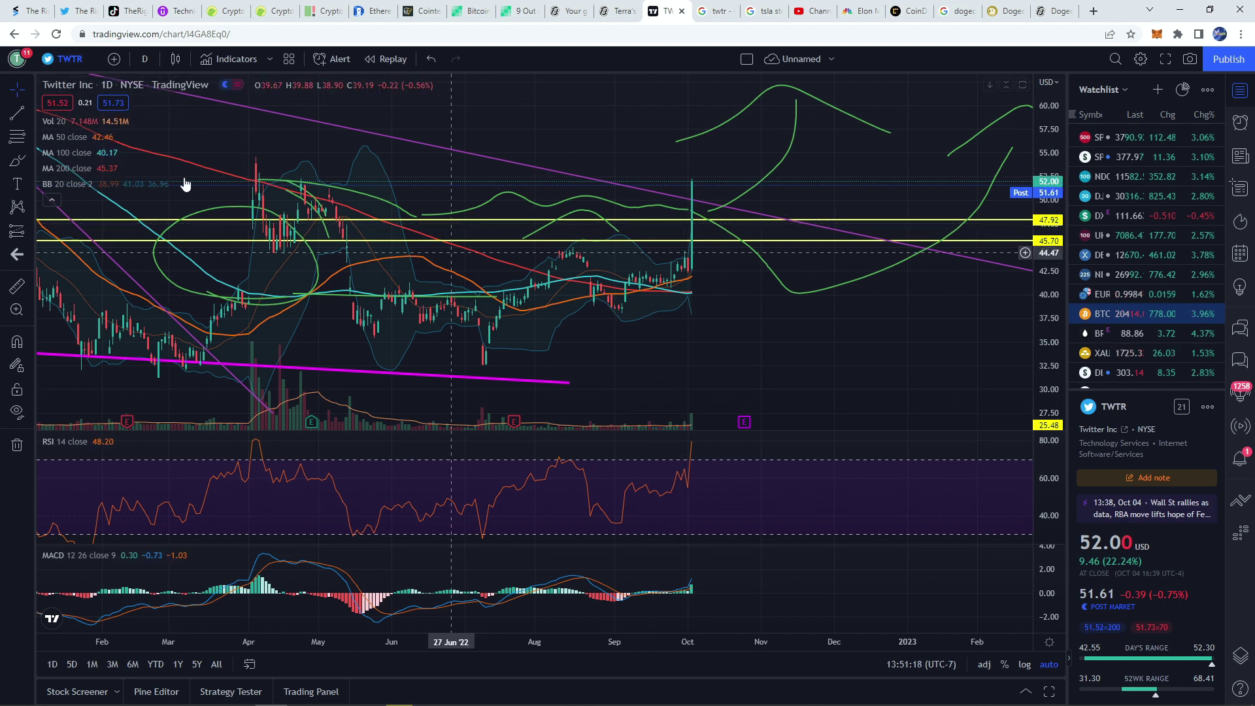
Step: Load the Binance DOGEUSDT daily chart by searching 'DOGECOIN', then zoom out to about Feb 2023
left_click(81, 63)
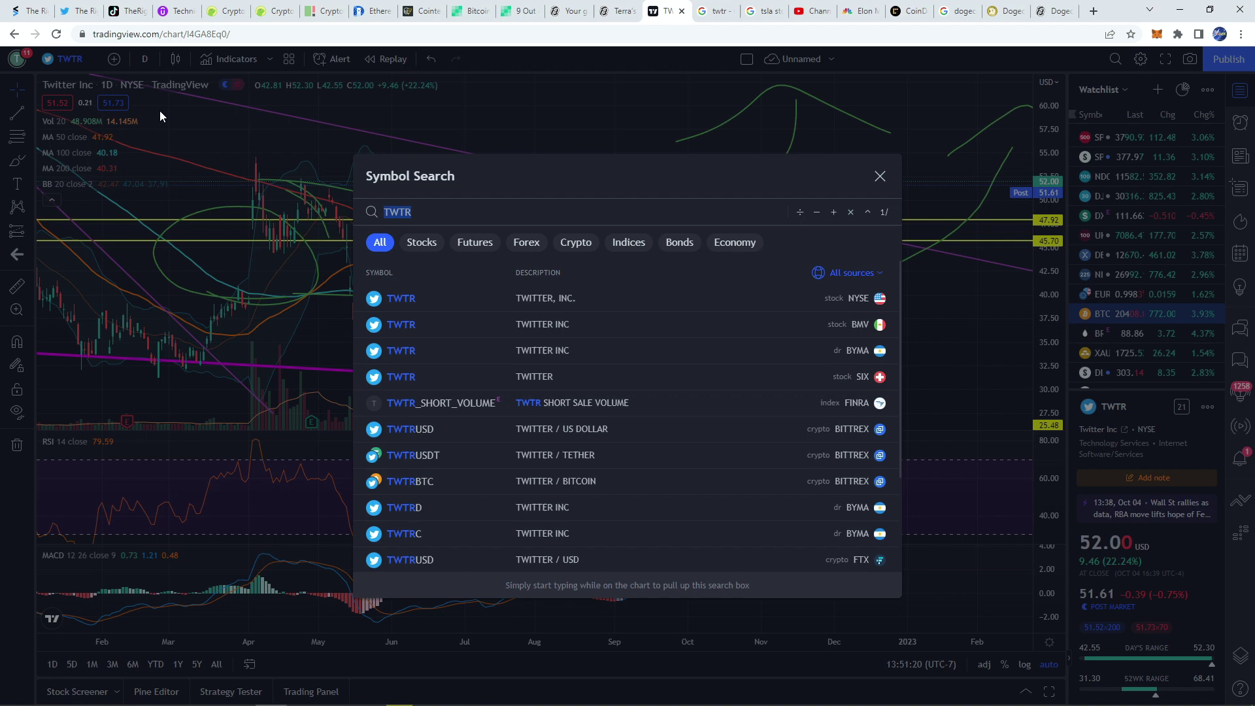
type("DOGECOIN")
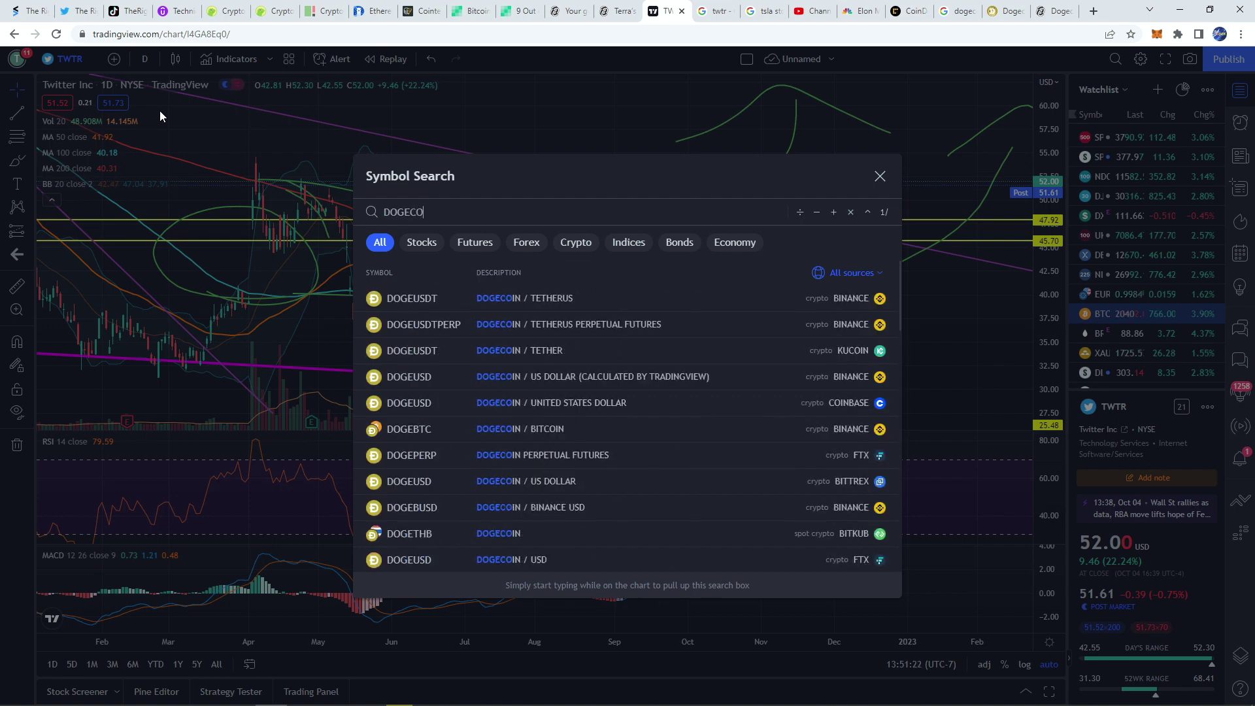
left_click(605, 297)
scroll(624, 356, "up", 3)
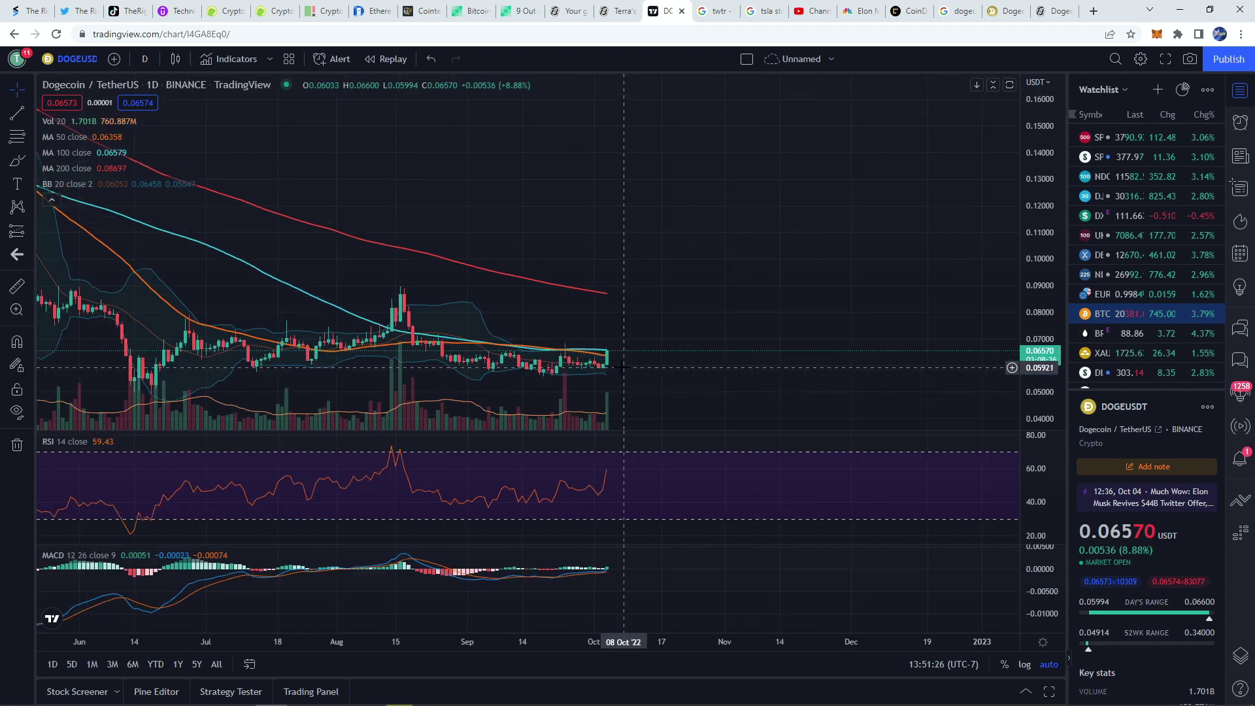
left_click_drag(552, 371, 398, 367)
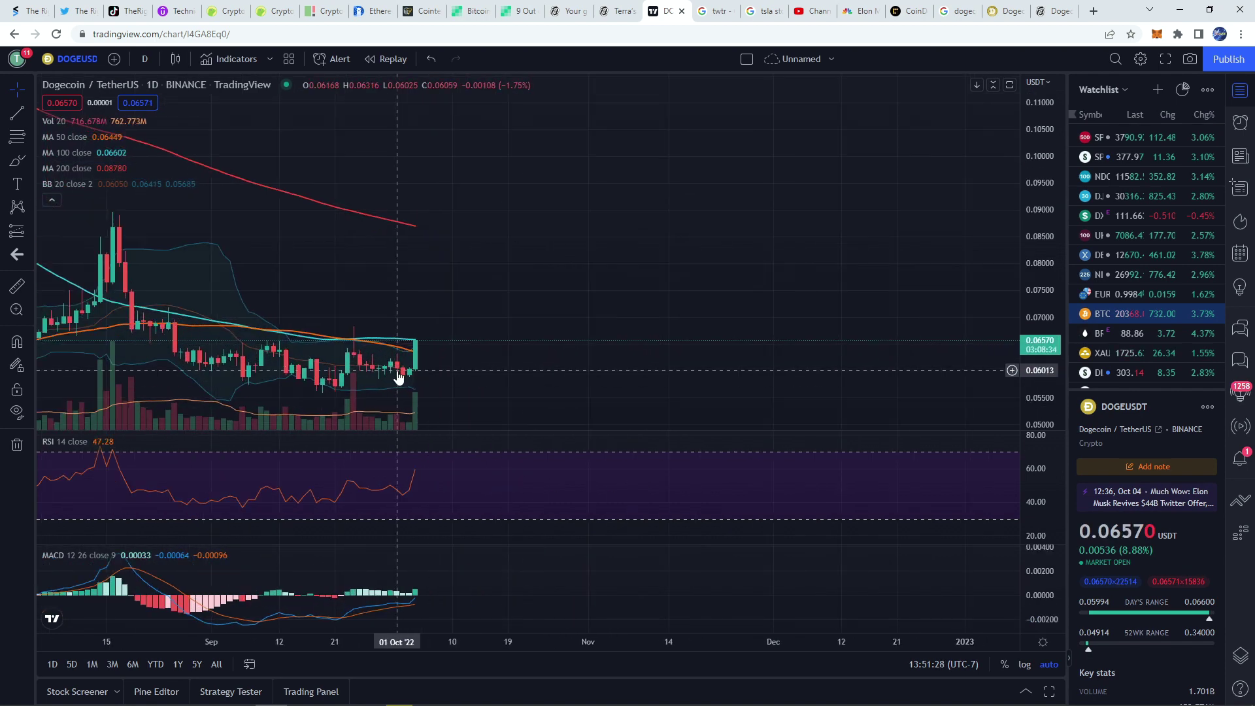
scroll(397, 368, "down", 2)
scroll(356, 358, "down", 3)
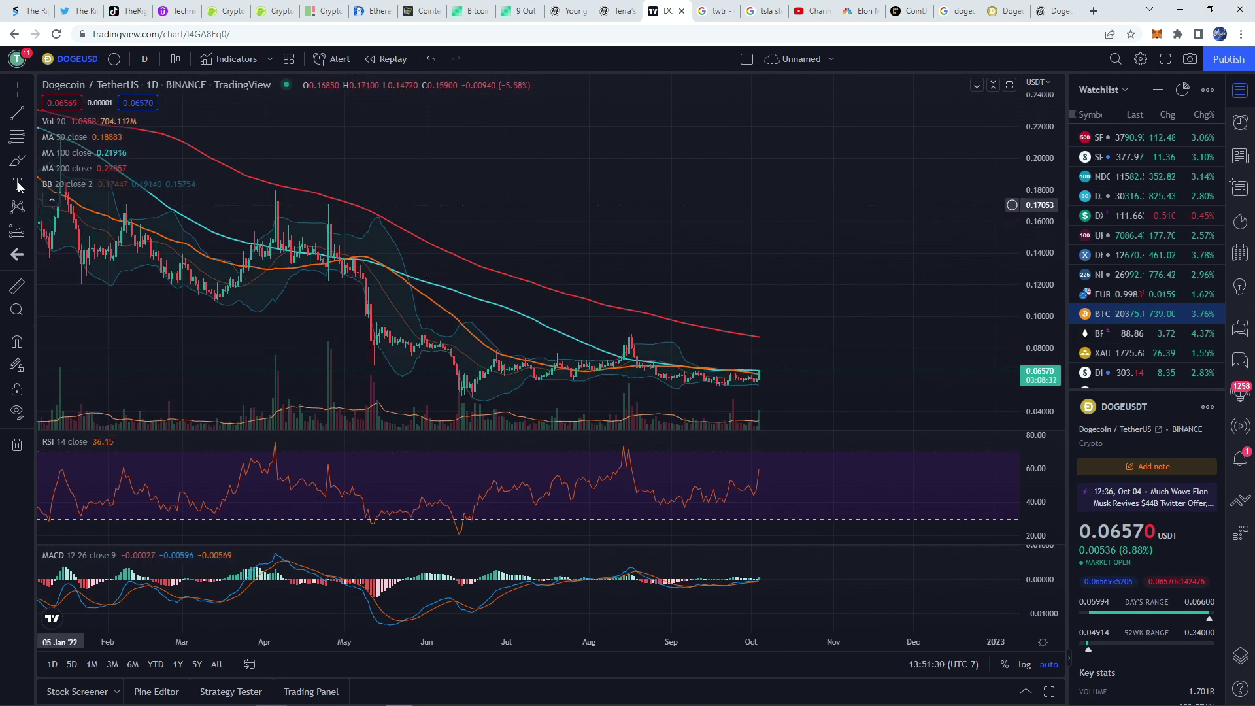
Step: Draw a yellow horizontal support line at 0.05624 and zoom in on the recent candles
left_click(31, 117)
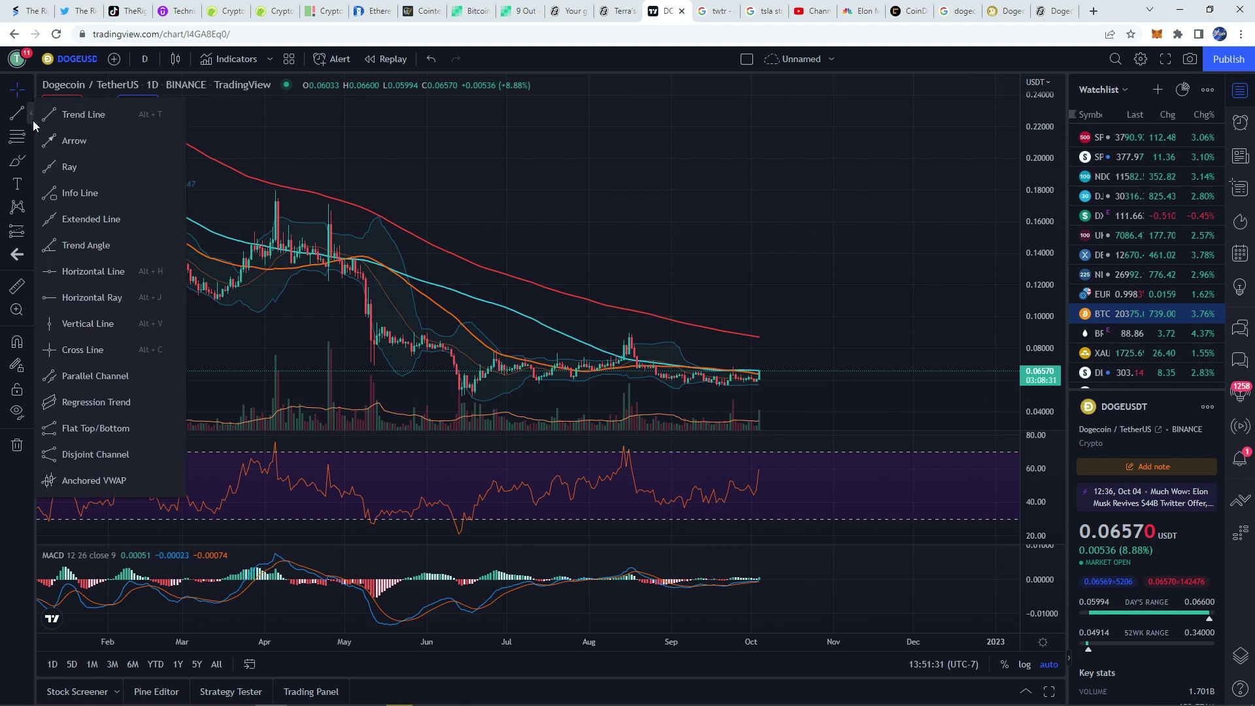
left_click(85, 271)
left_click(425, 386)
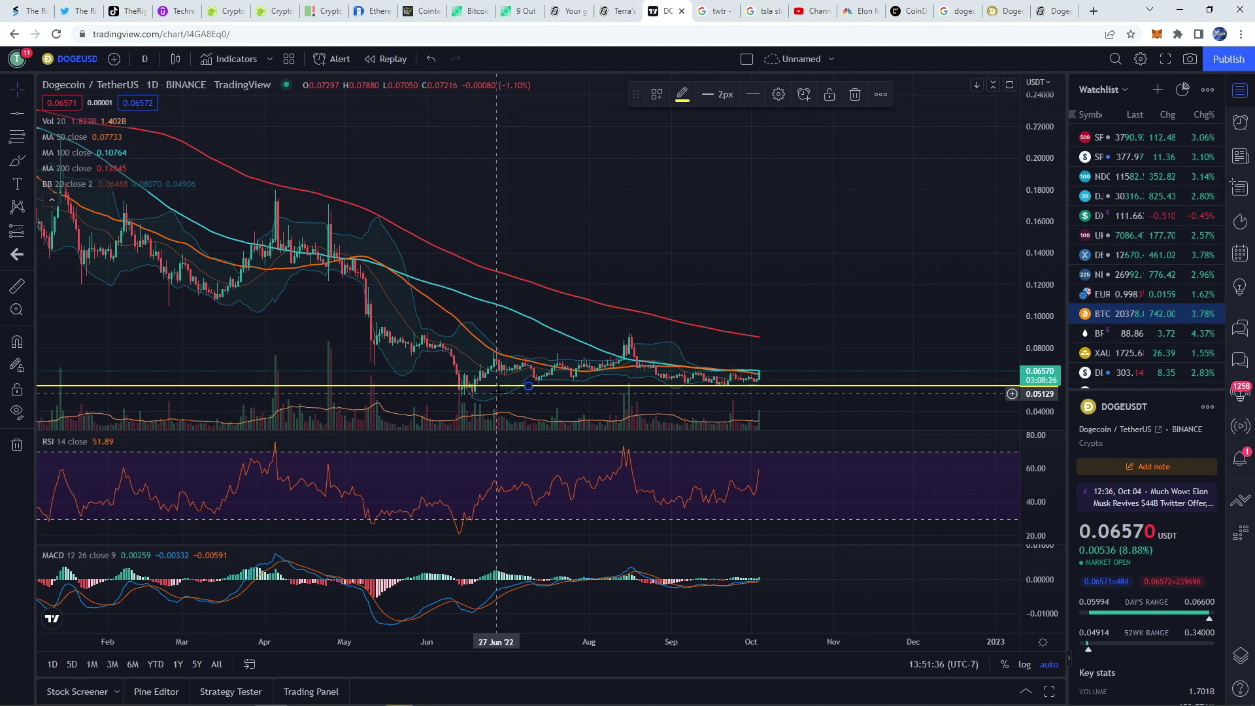
left_click_drag(602, 390, 583, 395)
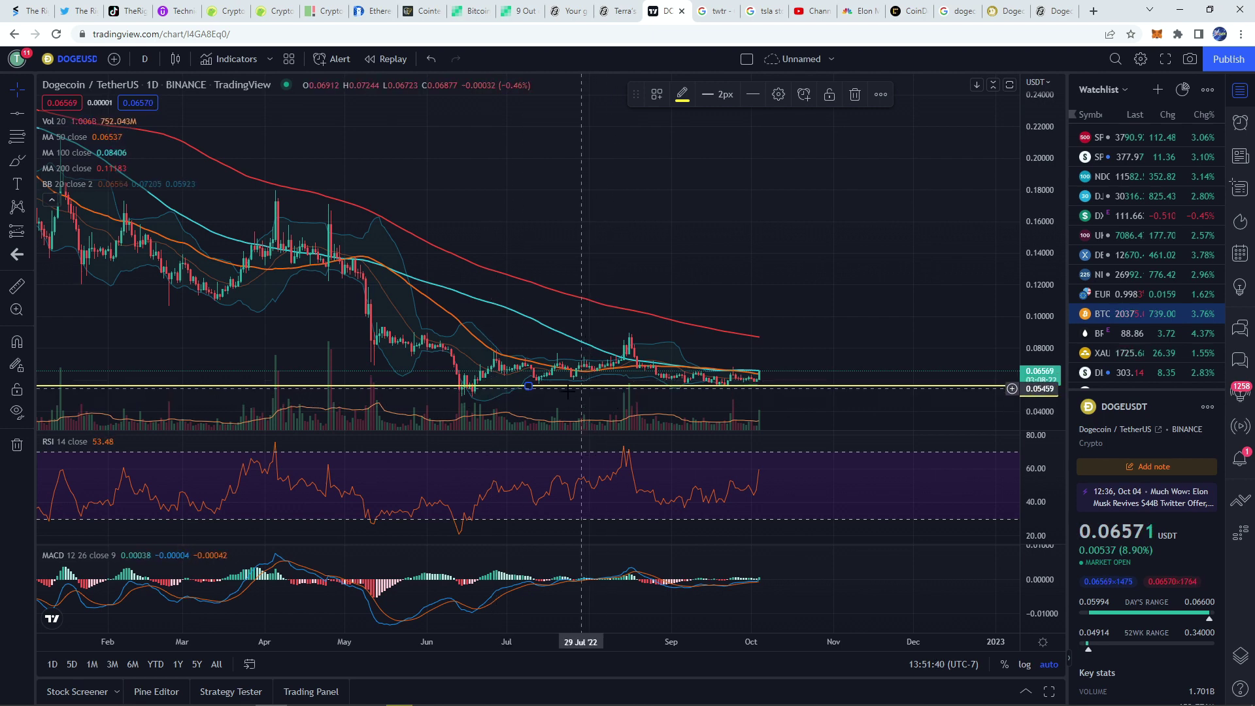
scroll(568, 391, "up", 3)
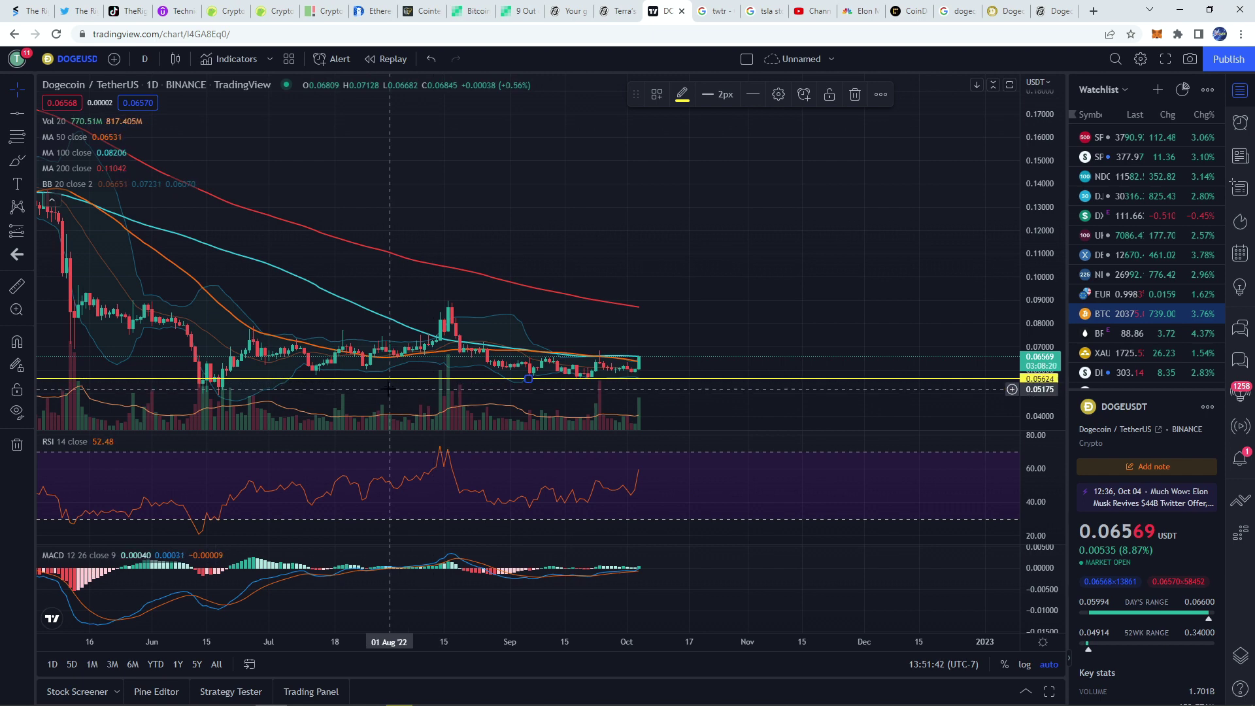
scroll(374, 391, "up", 2)
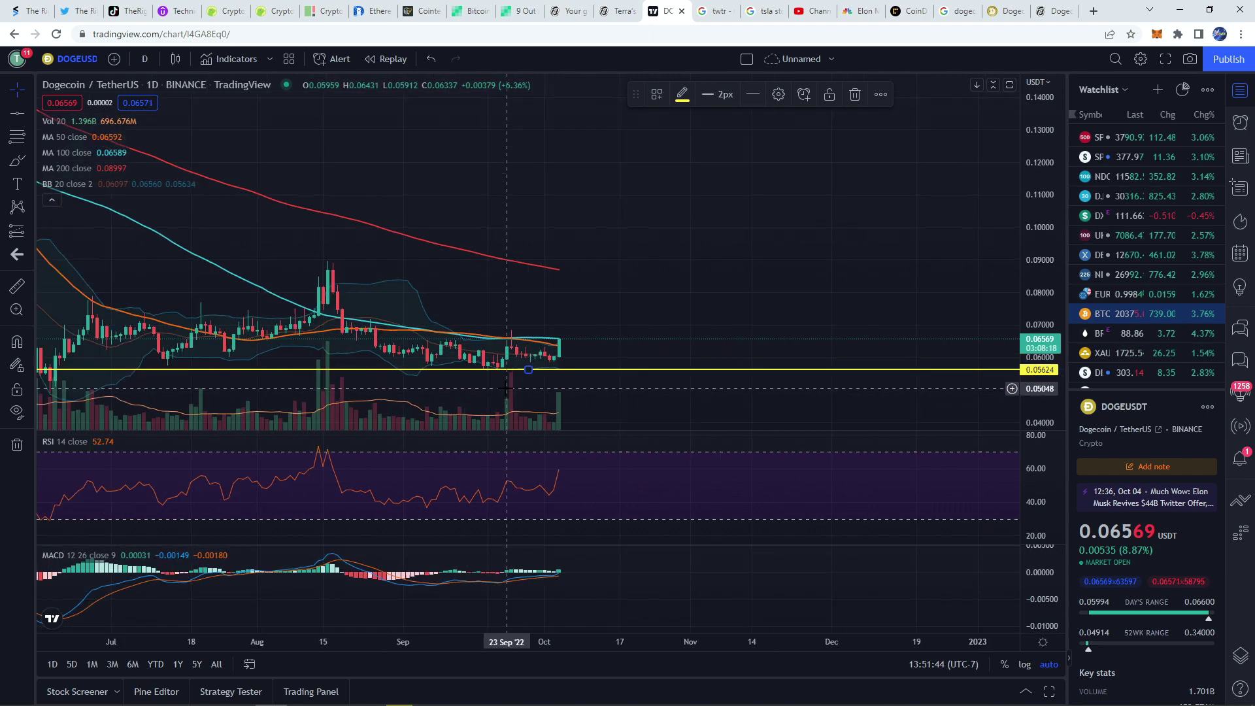
left_click(17, 160)
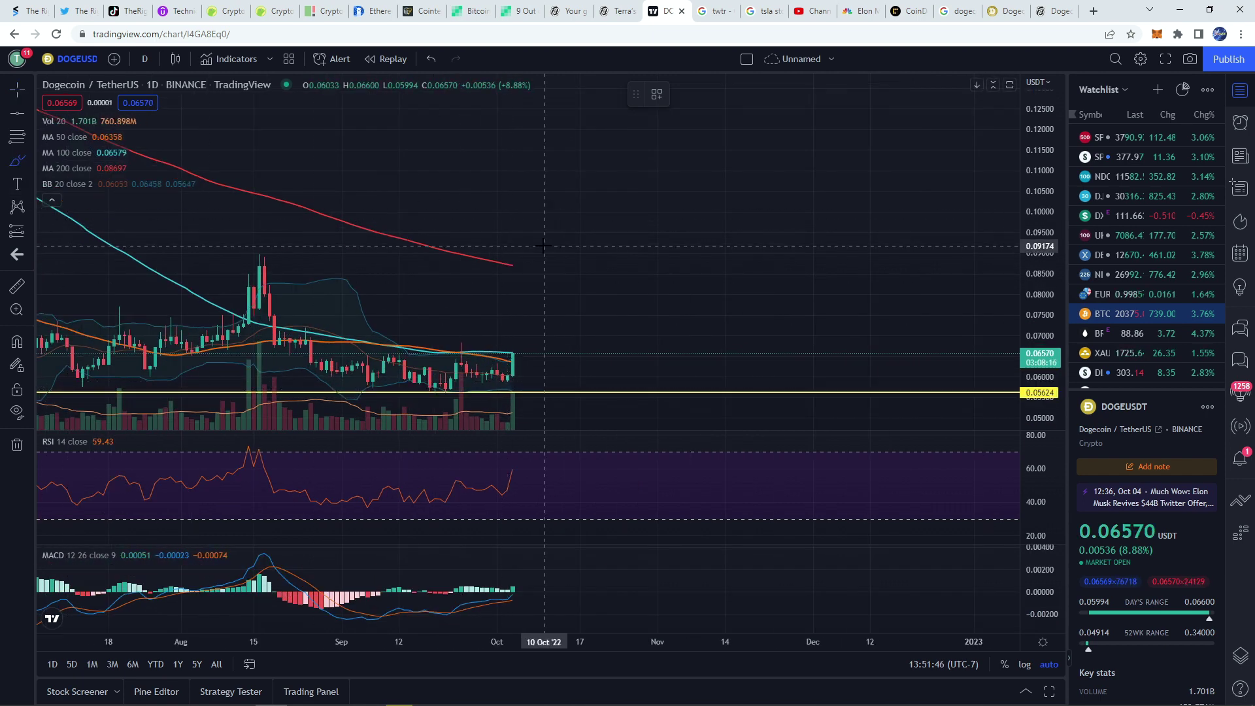
Step: Circle the price–red moving average meeting point in green and add a yellow resistance line at 0.08841
mouse_move(497, 260)
left_mouse_down()
mouse_move(514, 268)
mouse_move(511, 254)
mouse_move(516, 271)
left_mouse_up()
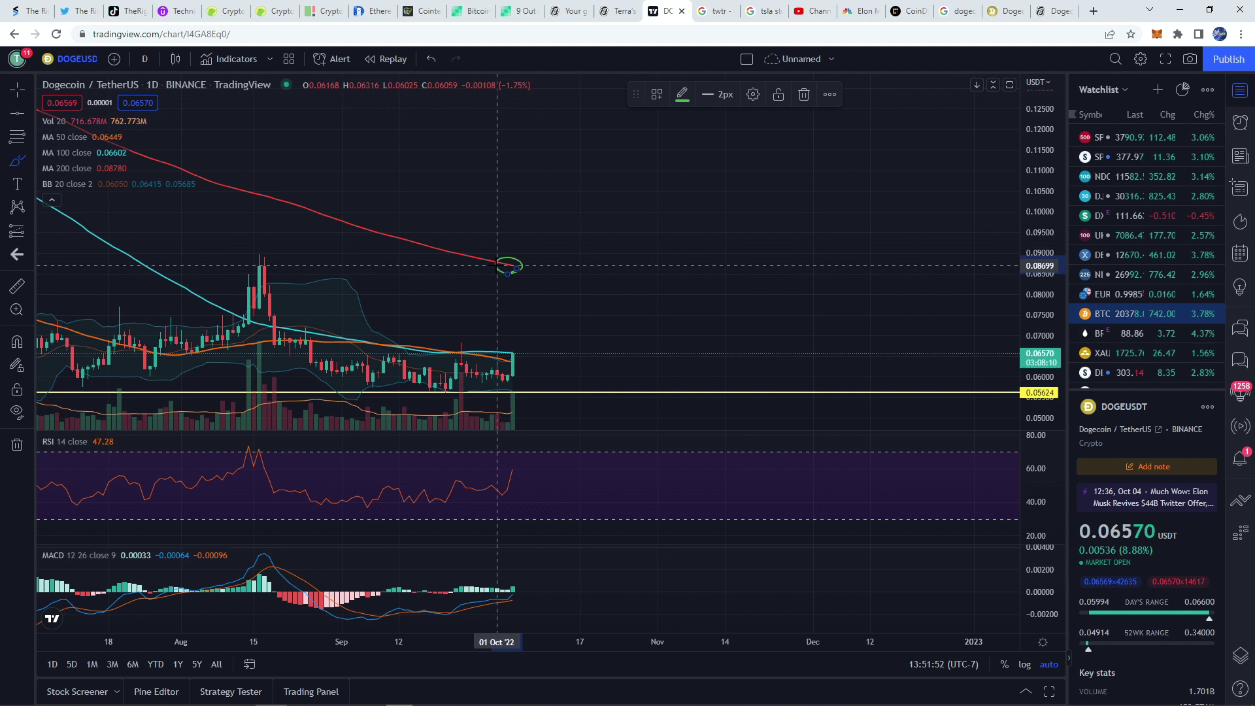
key("alt+t")
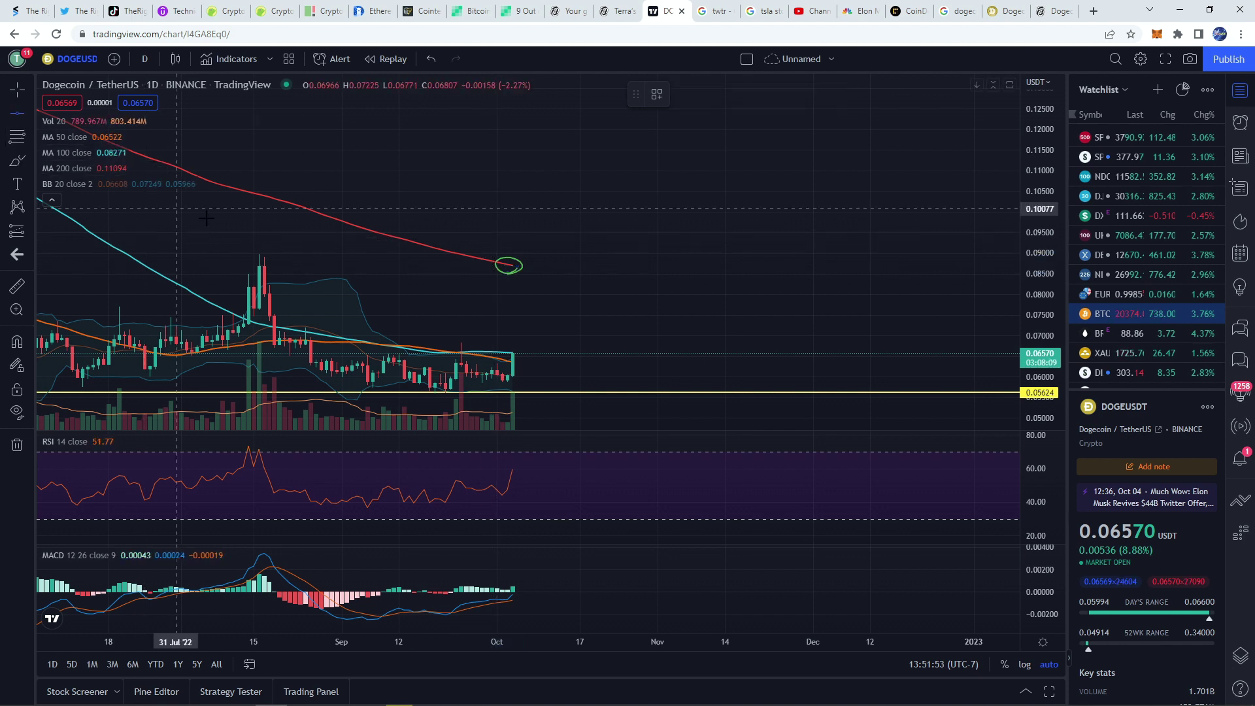
left_click(320, 260)
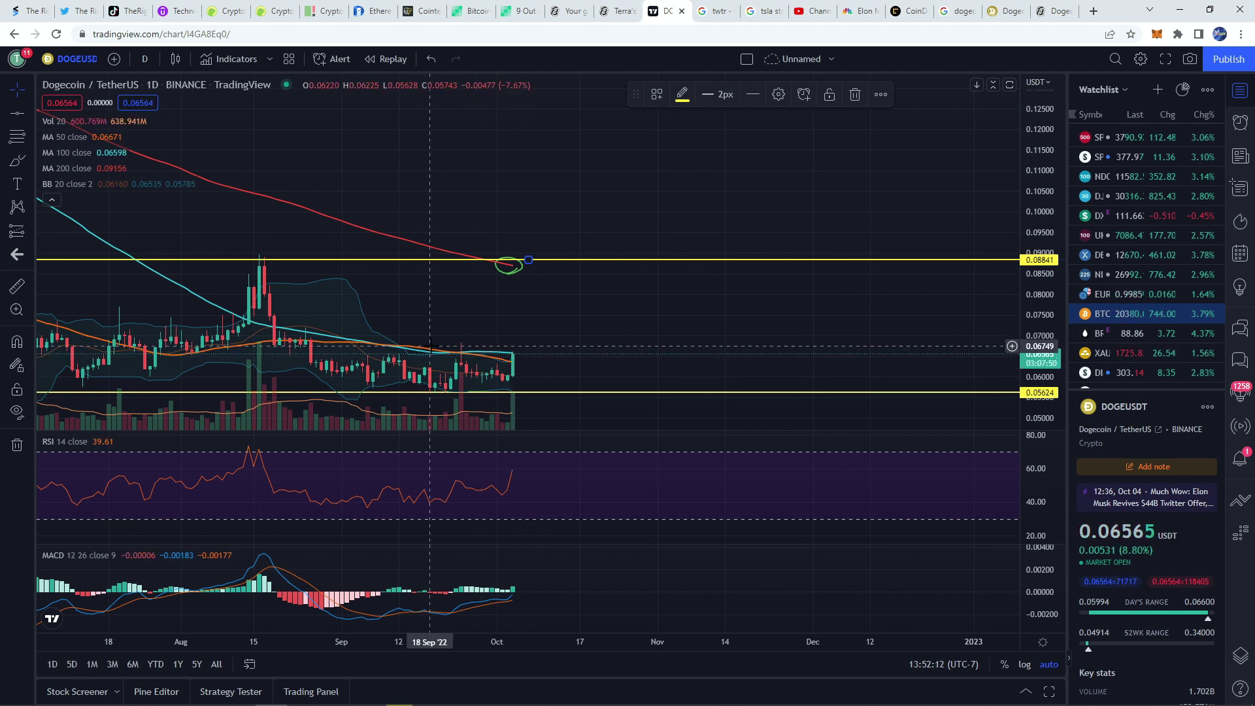
Step: Circle the latest candles' volume spike in green just below the 0.05624 support
scroll(451, 352, "down", 3)
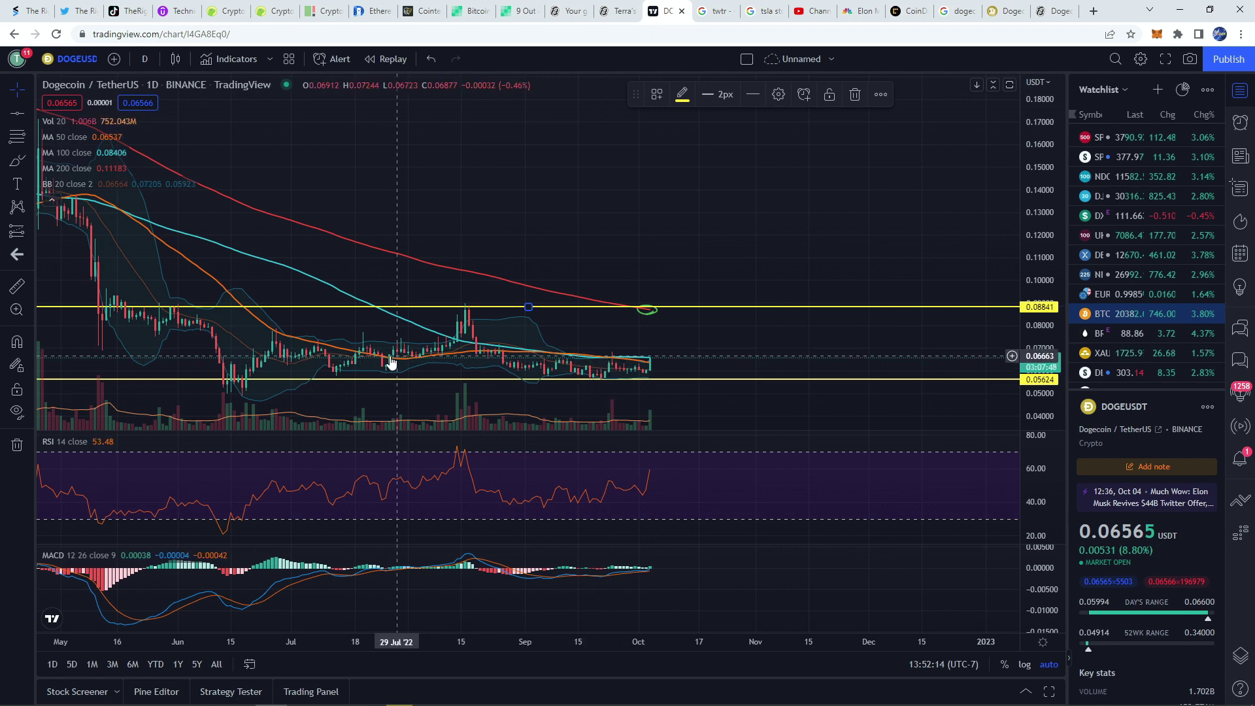
scroll(294, 327, "down", 2)
left_click(18, 163)
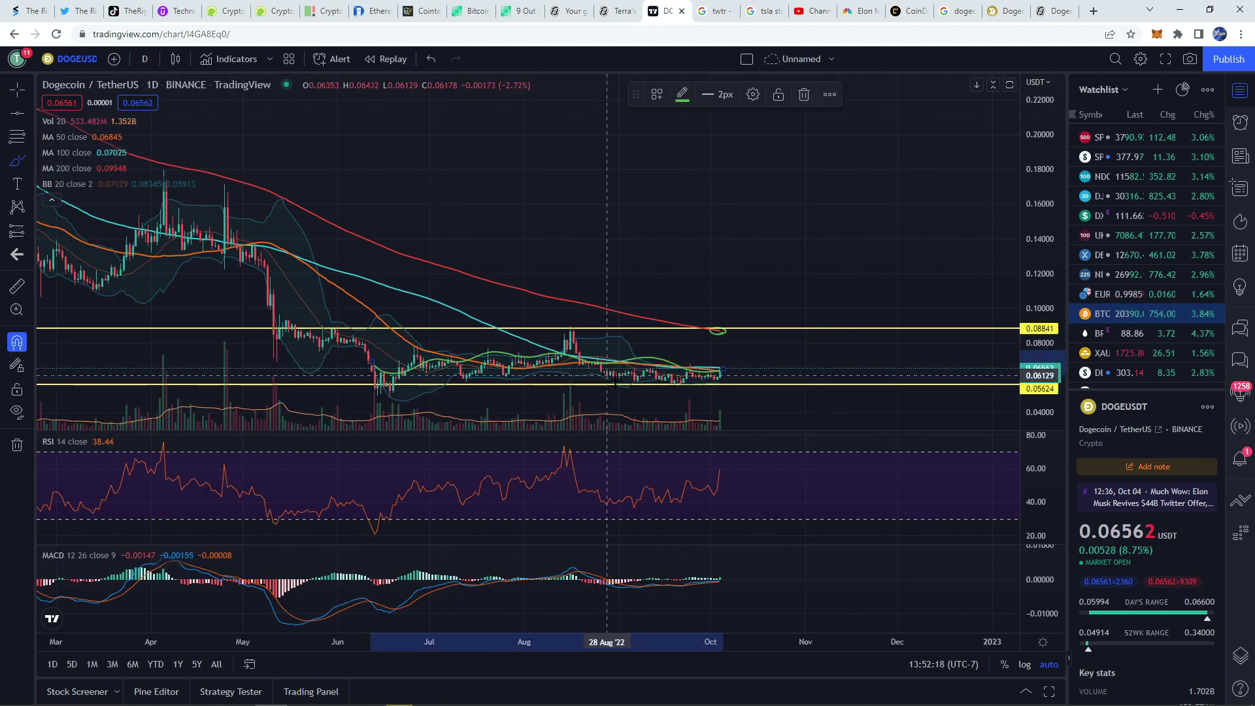
scroll(653, 366, "up", 5)
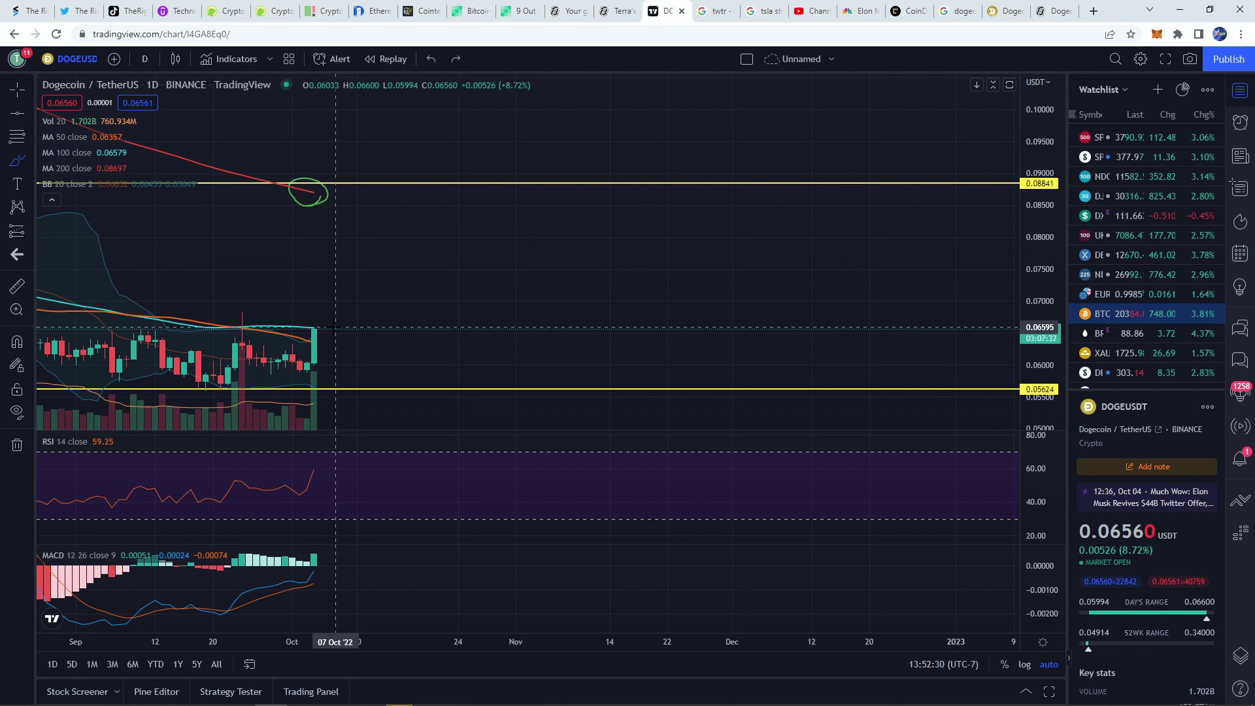
scroll(335, 327, "down", 3)
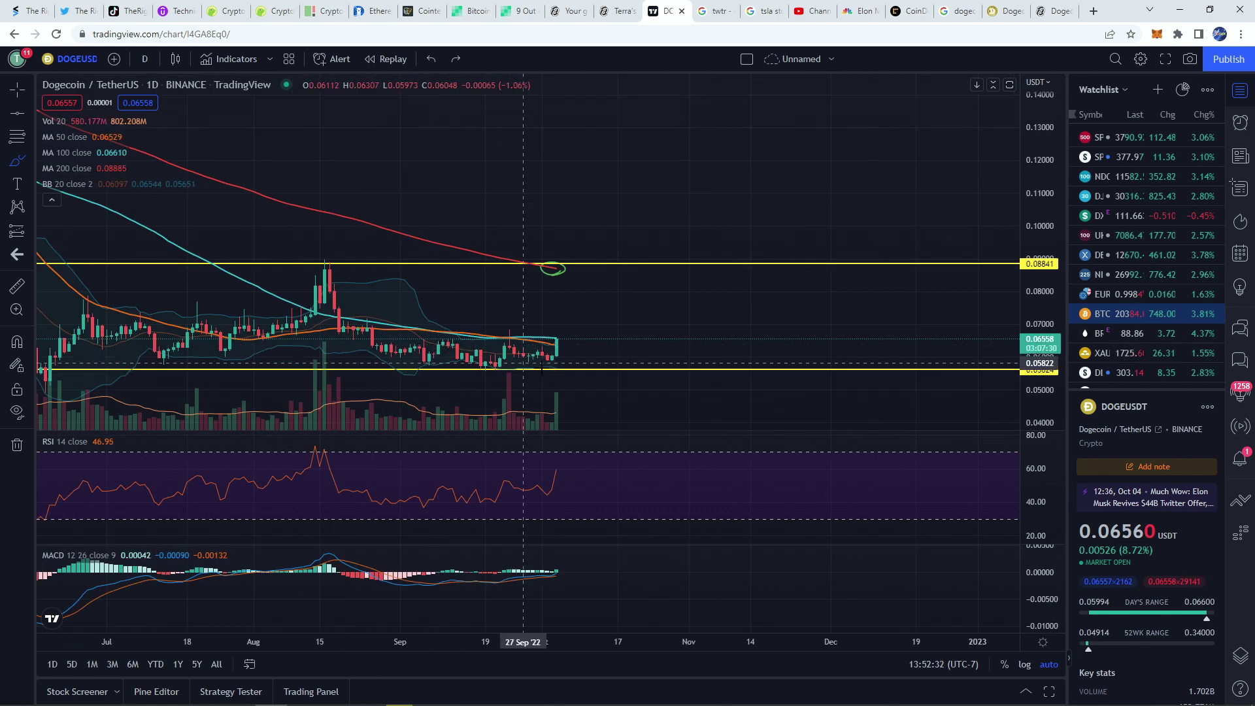
scroll(532, 338, "down", 2)
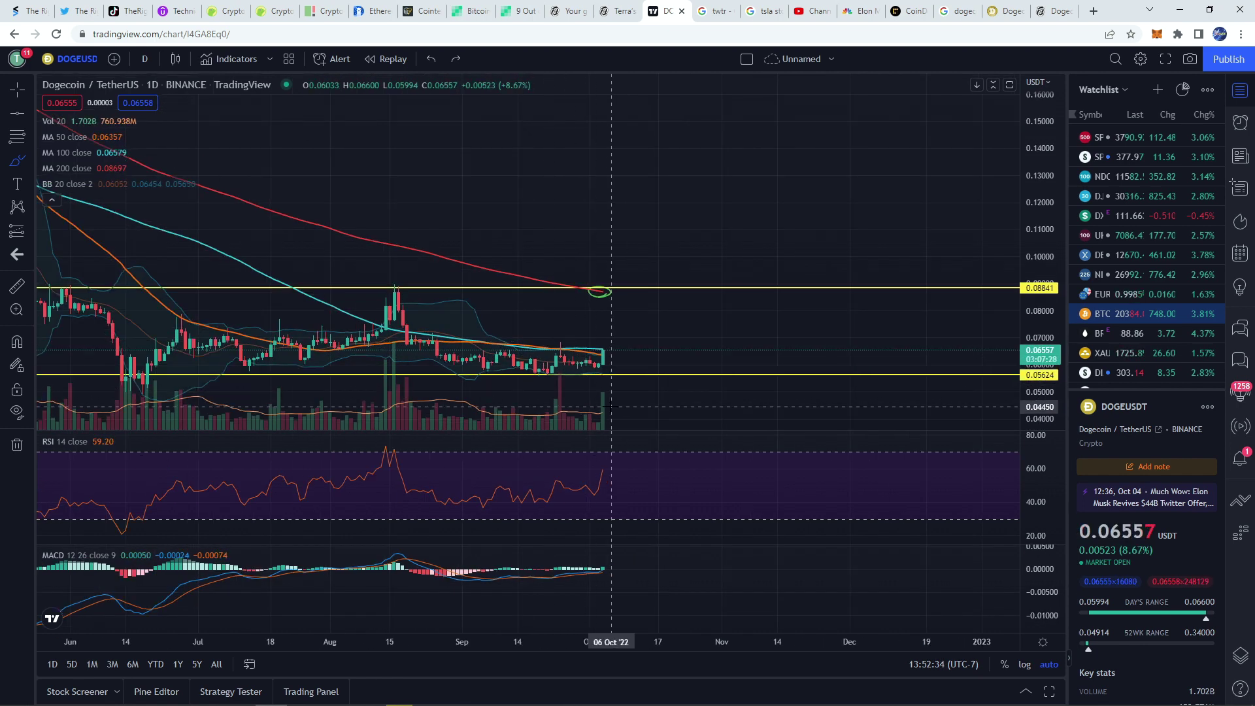
mouse_move(610, 408)
left_mouse_down()
mouse_move(606, 423)
mouse_move(579, 392)
mouse_move(631, 400)
mouse_move(611, 418)
mouse_move(585, 417)
left_mouse_up()
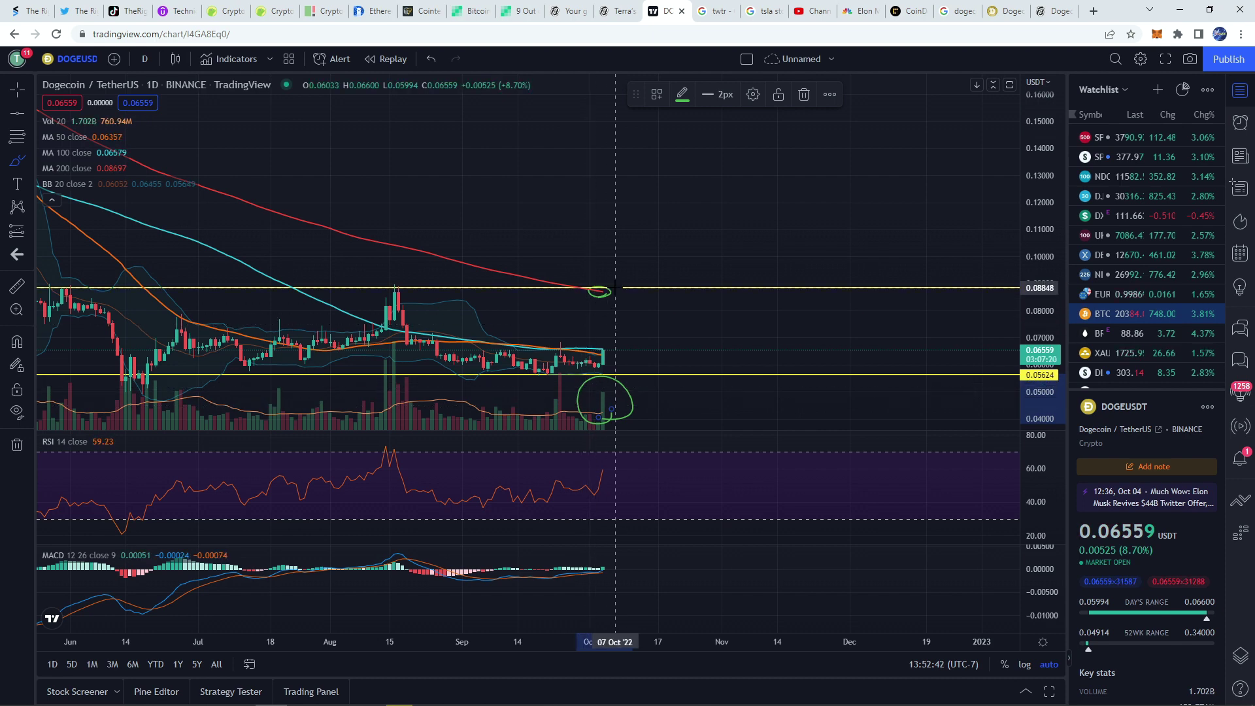
Step: Return to crosshair mode and pan the chart to show the full price history
scroll(661, 326, "down", 1)
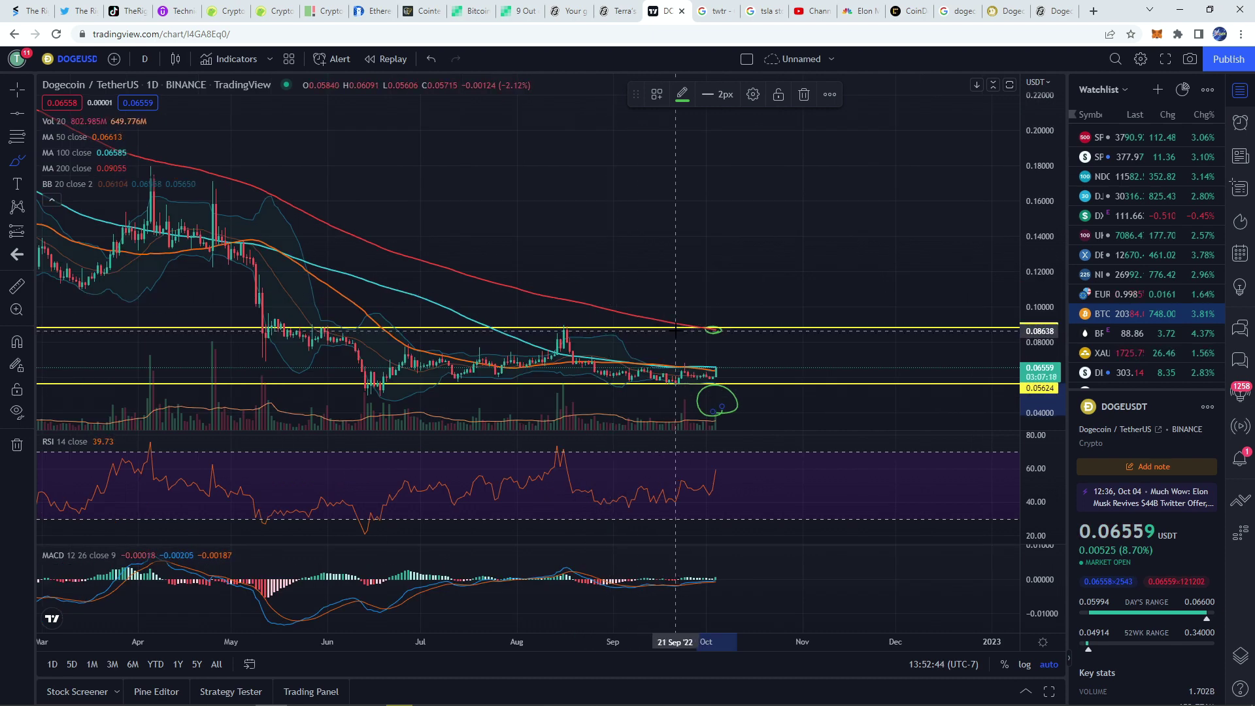
scroll(679, 330, "down", 6)
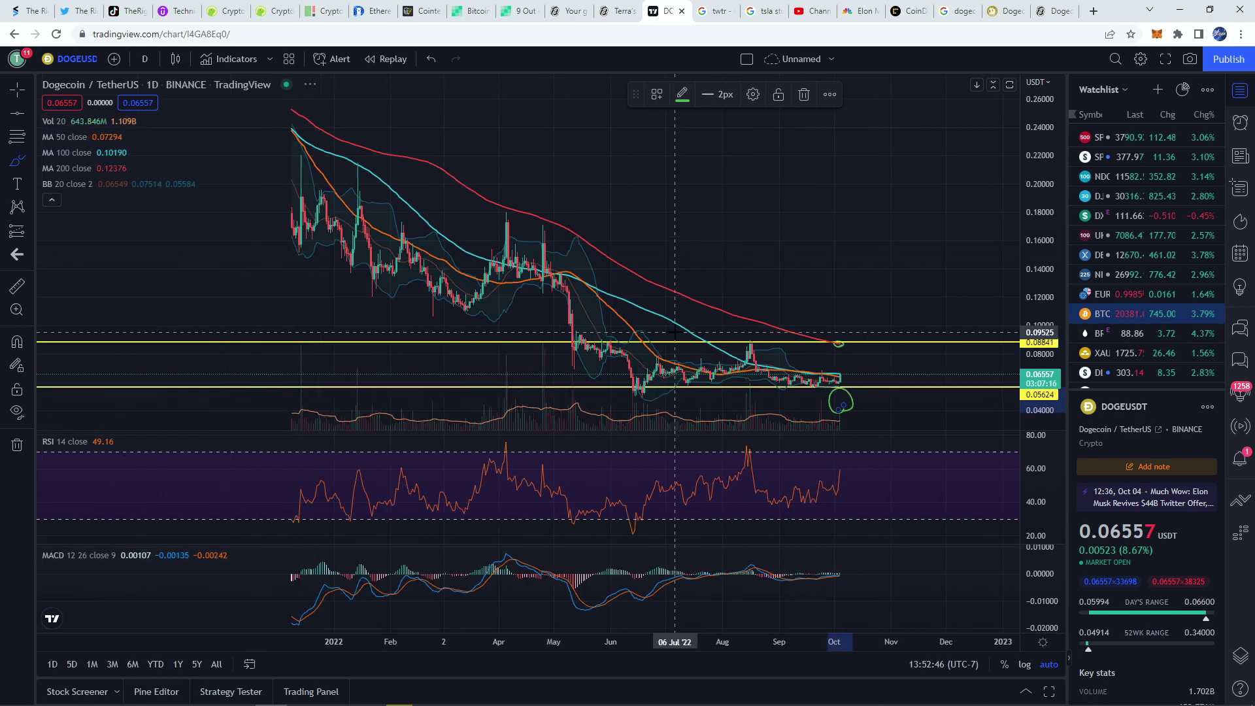
left_click(17, 88)
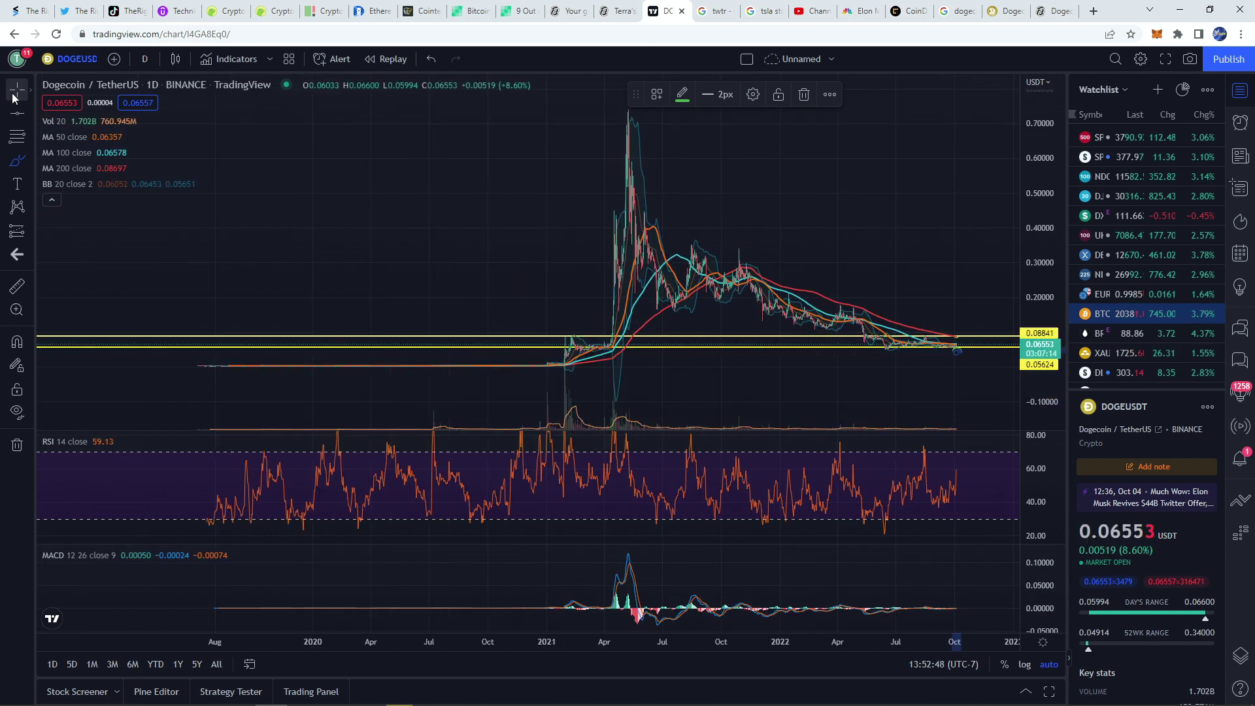
left_click_drag(418, 261, 196, 266)
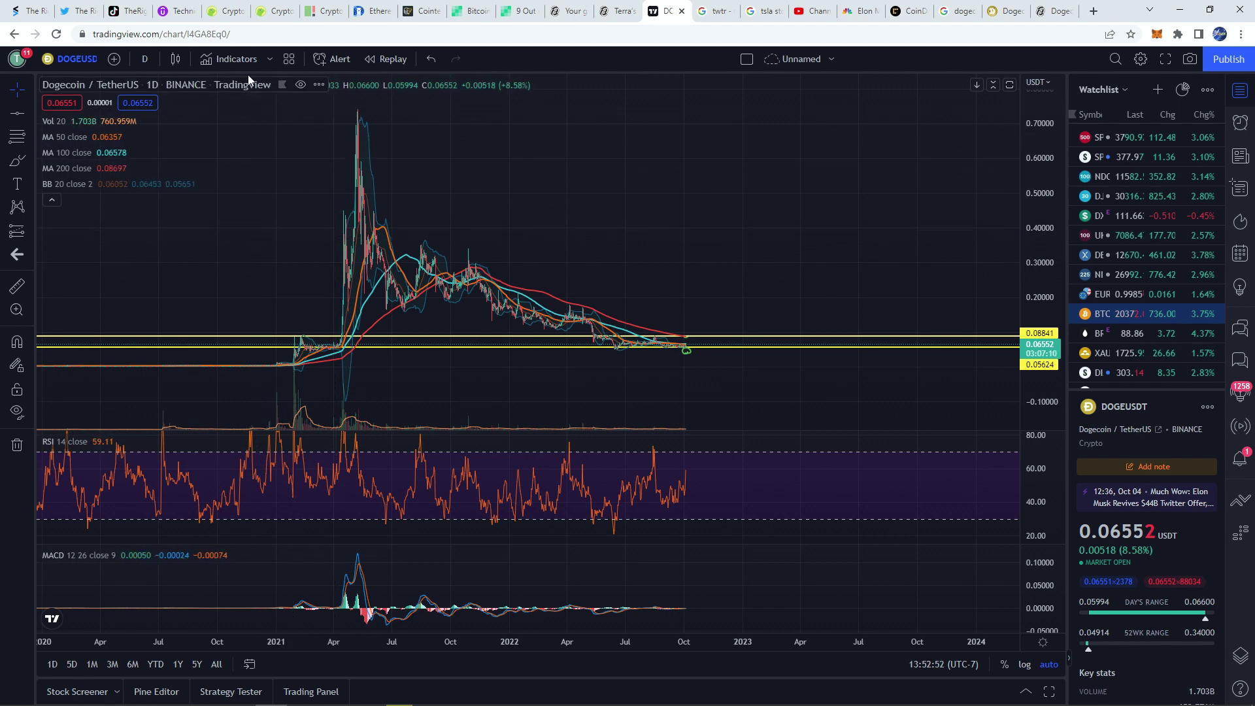
Step: Find Dogecoin at rank #10 on CoinGecko and highlight its row, then open the Coin360 heatmap
left_click(208, 6)
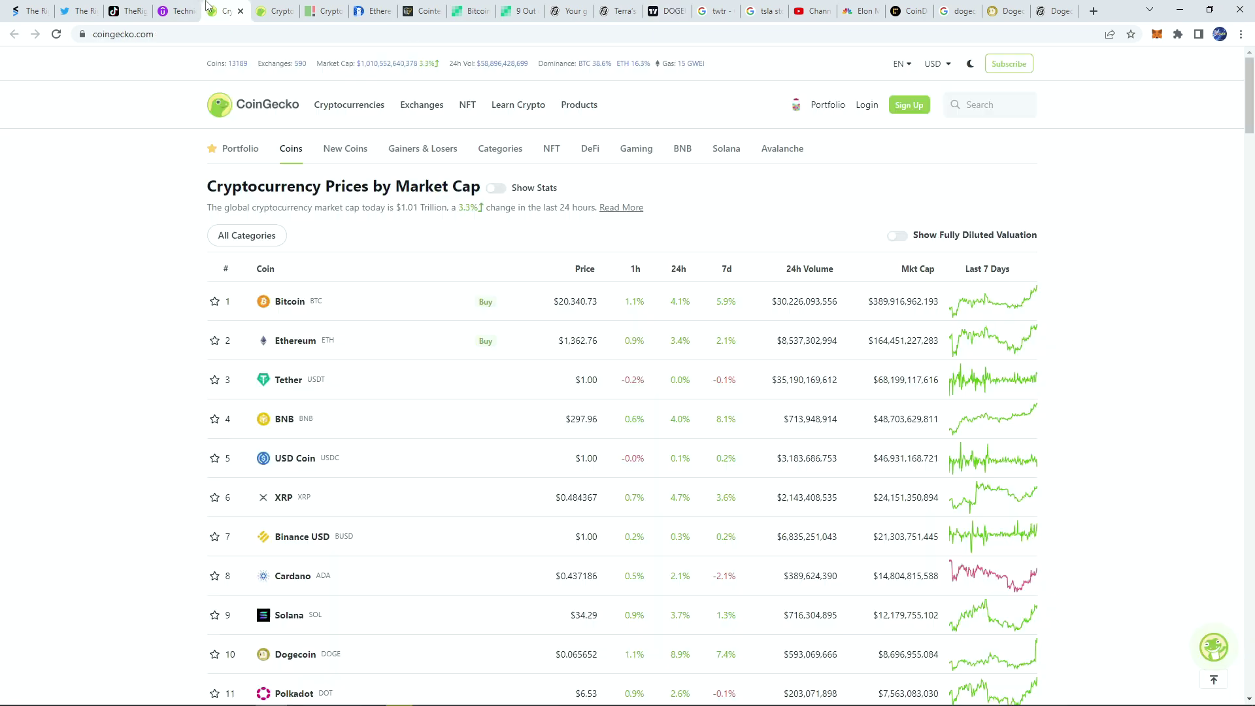
scroll(311, 231, "down", 3)
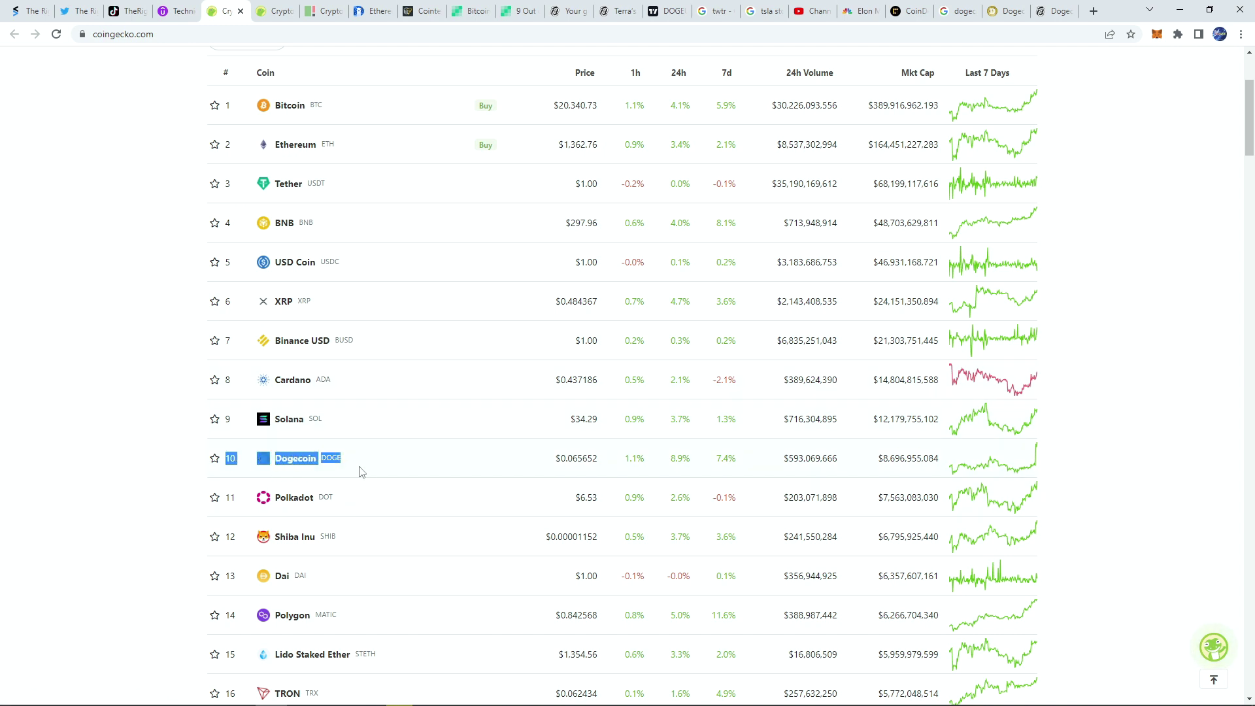
left_click_drag(876, 458, 941, 459)
left_click(776, 230)
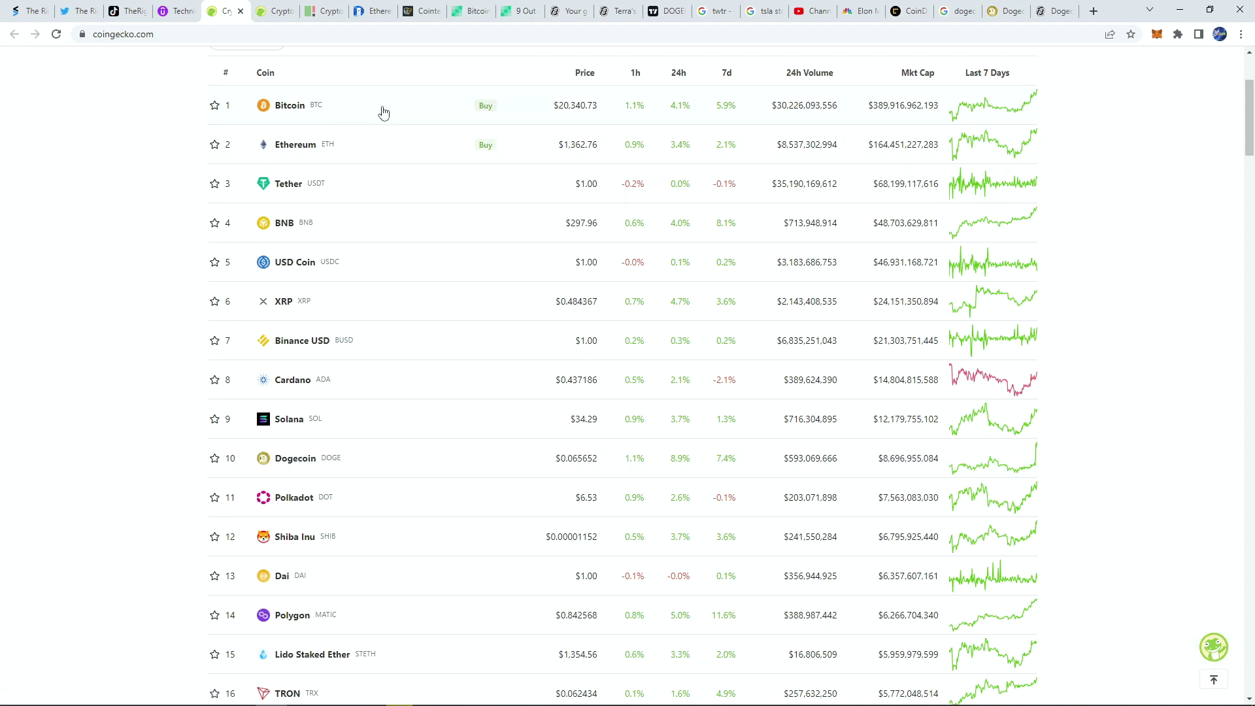
left_click(324, 11)
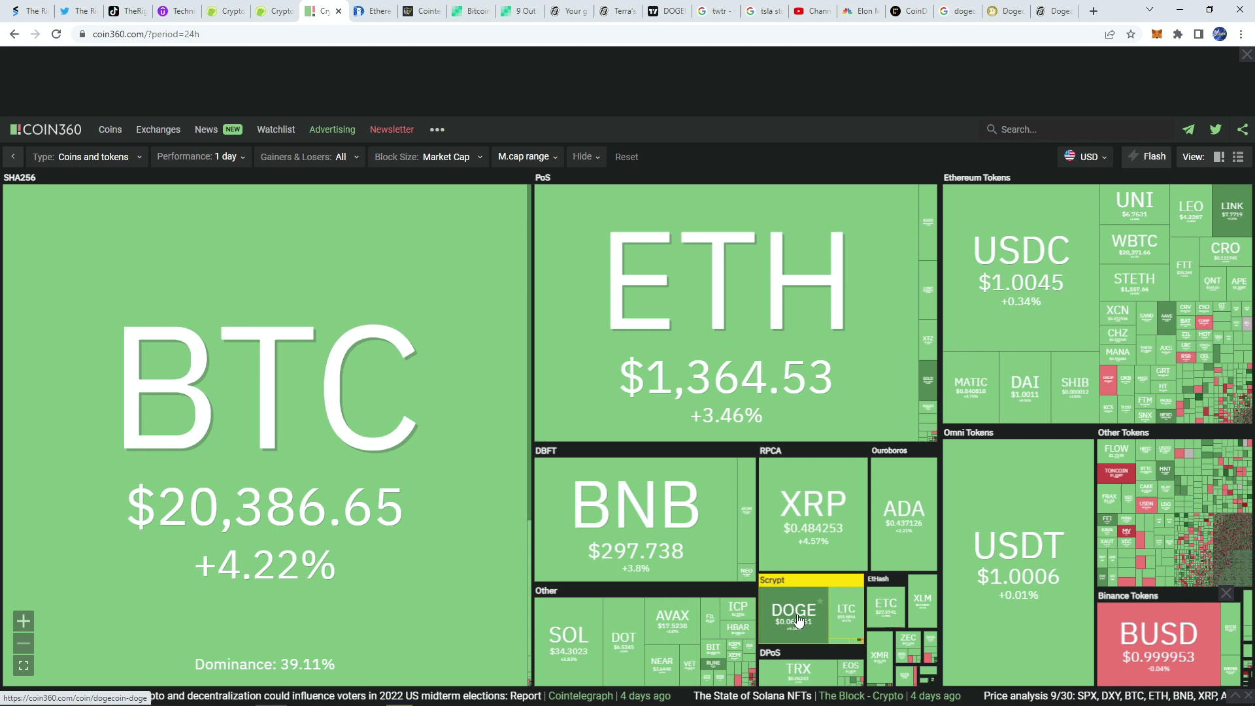
Step: Switch the Coin360 heatmap's performance period from 1 day to 1 month
left_click(229, 157)
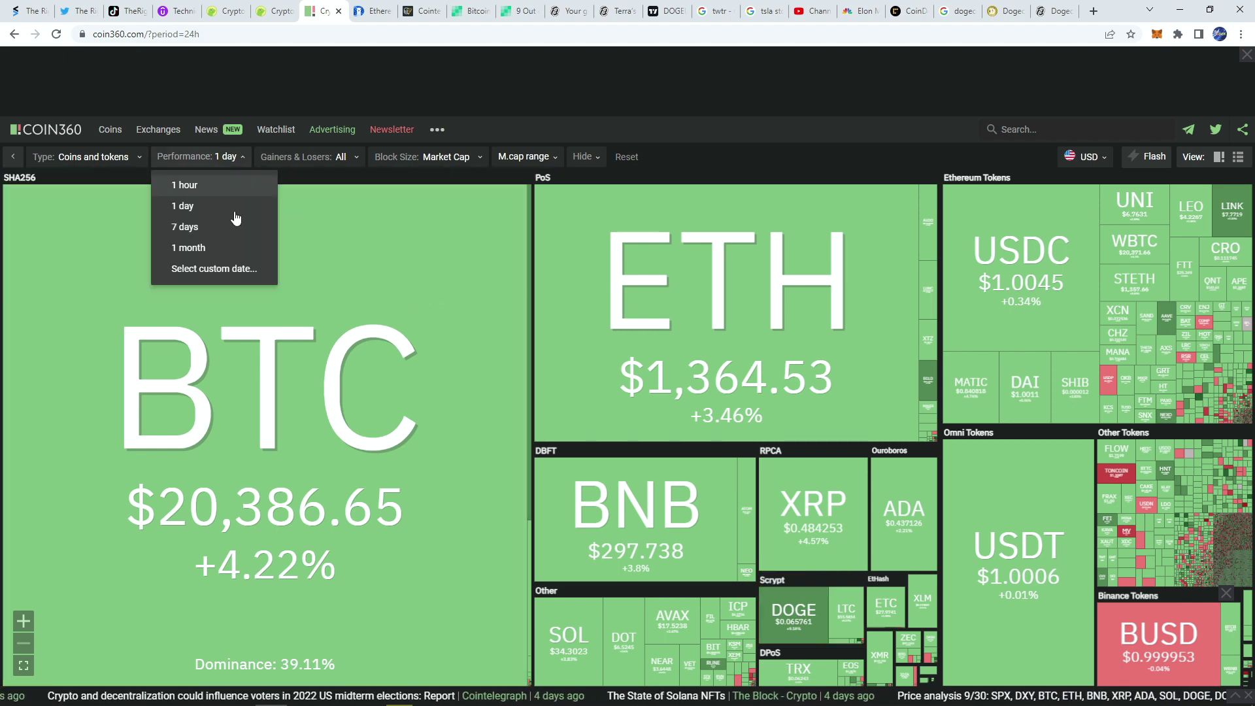
left_click(237, 247)
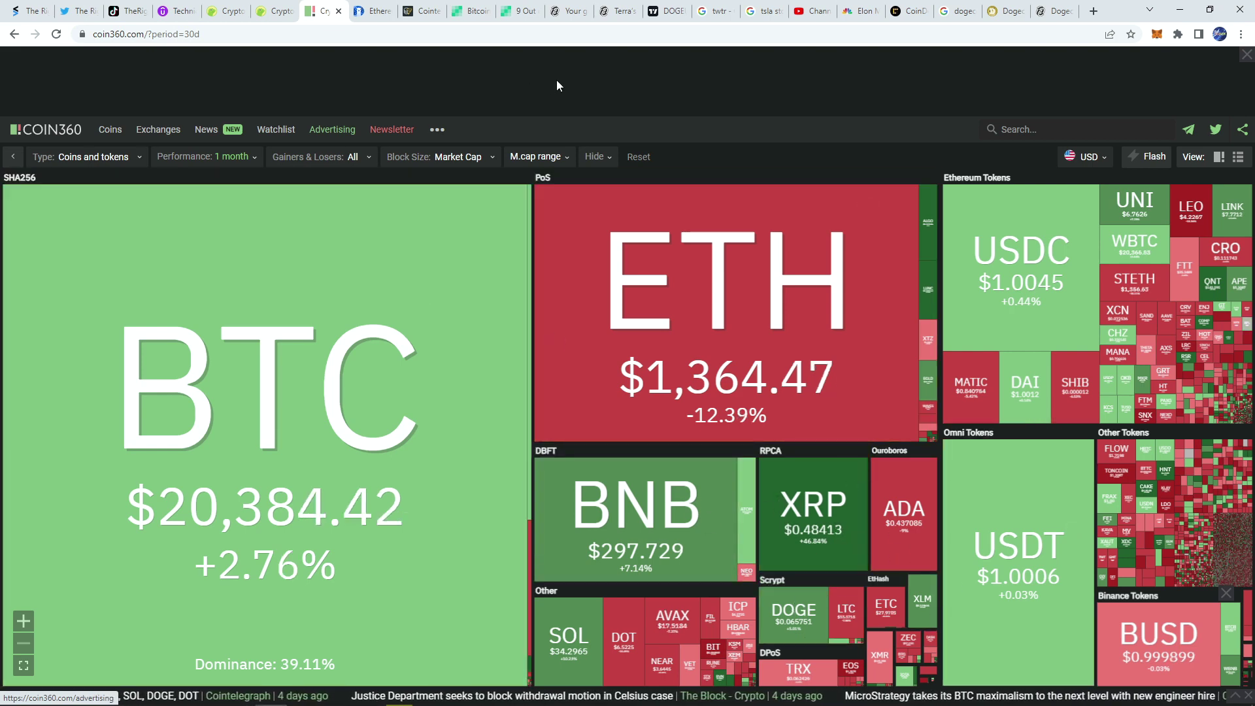
Step: Load the Kraken XRPUSD chart, zoom into recent candles and sketch a small brush loop
left_click(667, 12)
left_click(101, 58)
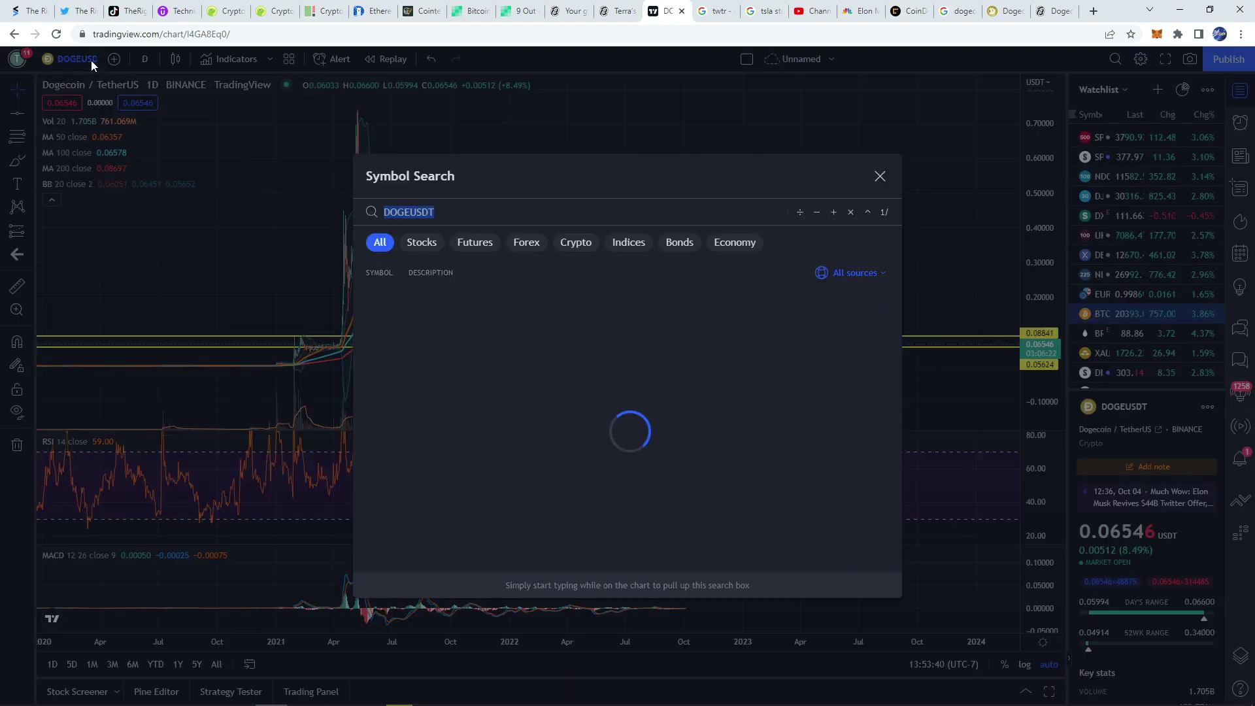
type("XRPUSD")
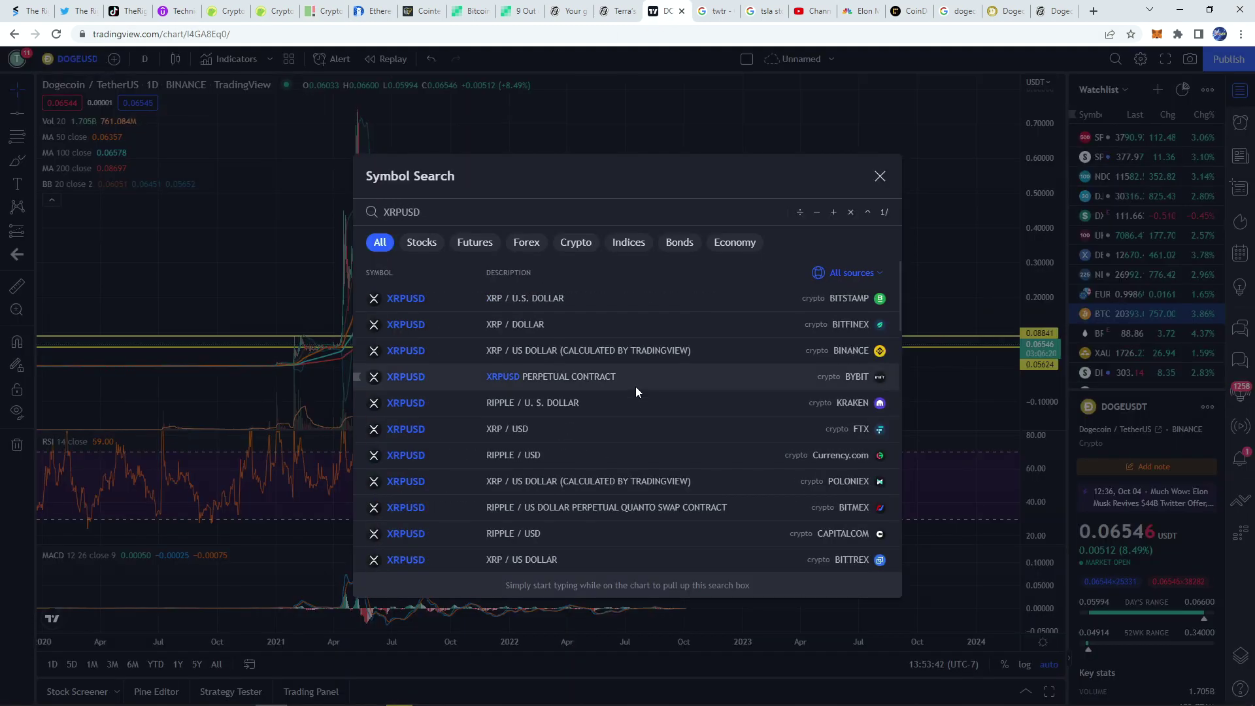
left_click(590, 410)
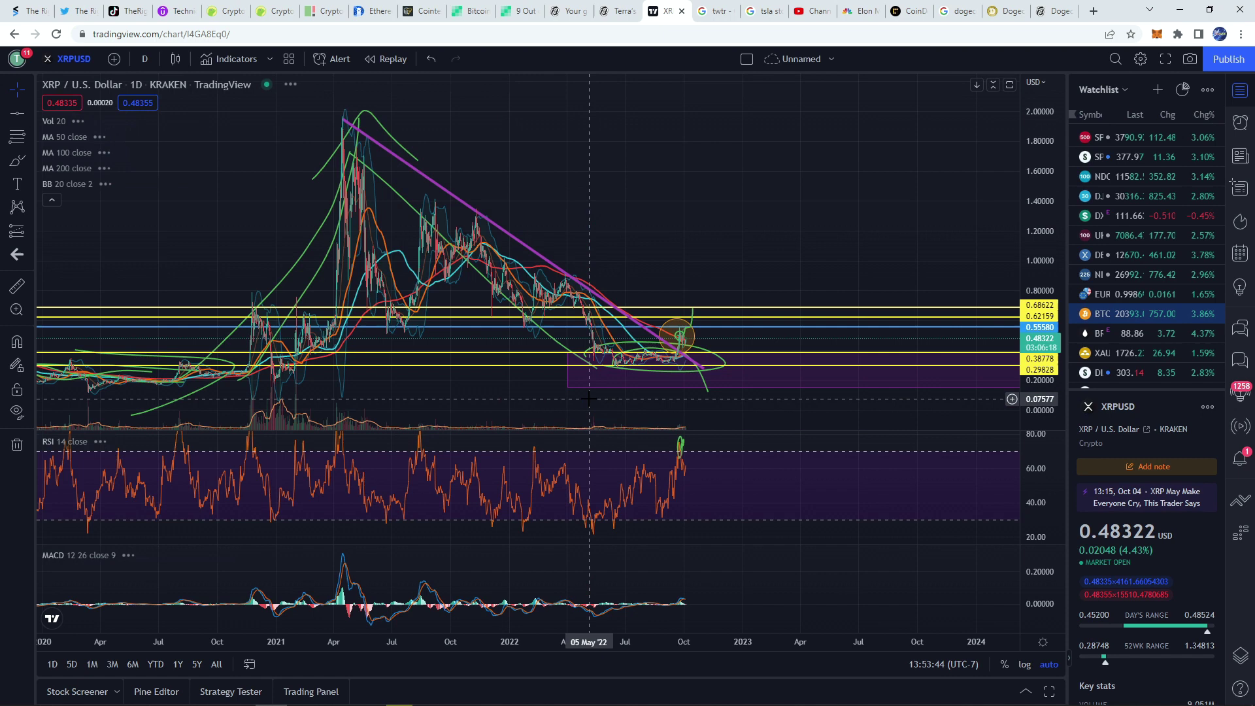
left_click_drag(590, 411, 418, 366)
left_click_drag(418, 366, 219, 318)
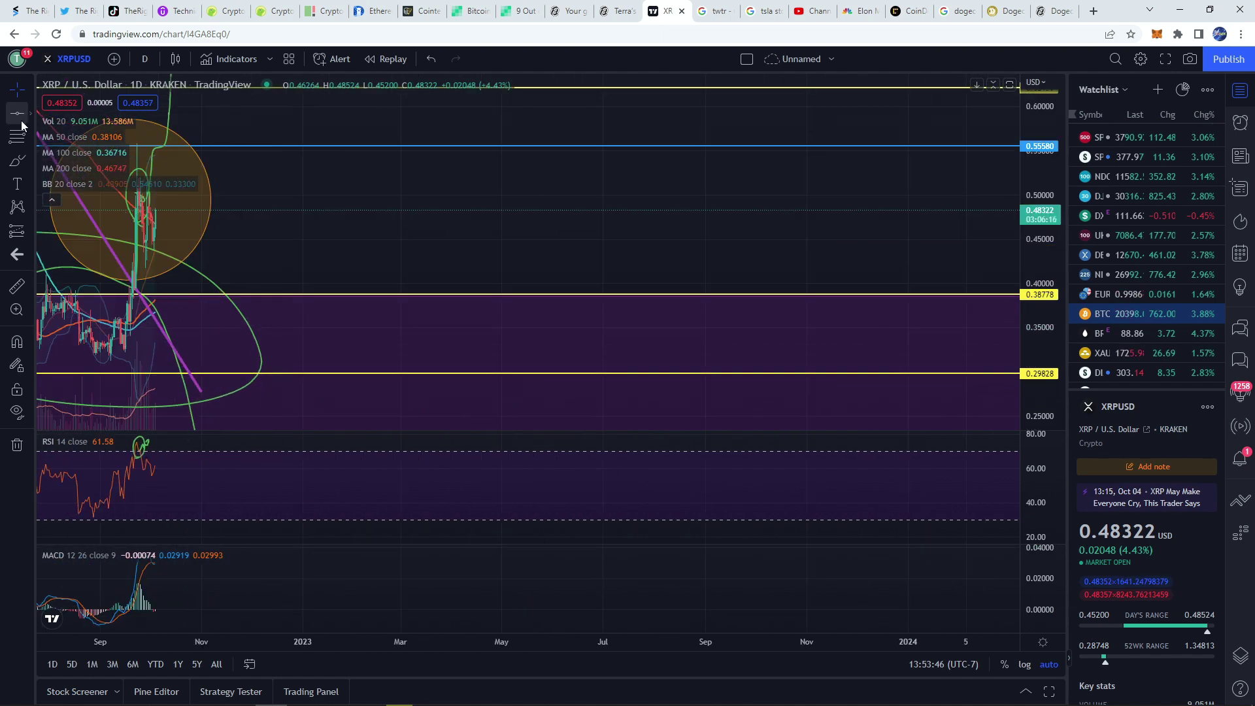
left_click(17, 160)
left_click_drag(157, 208, 174, 215)
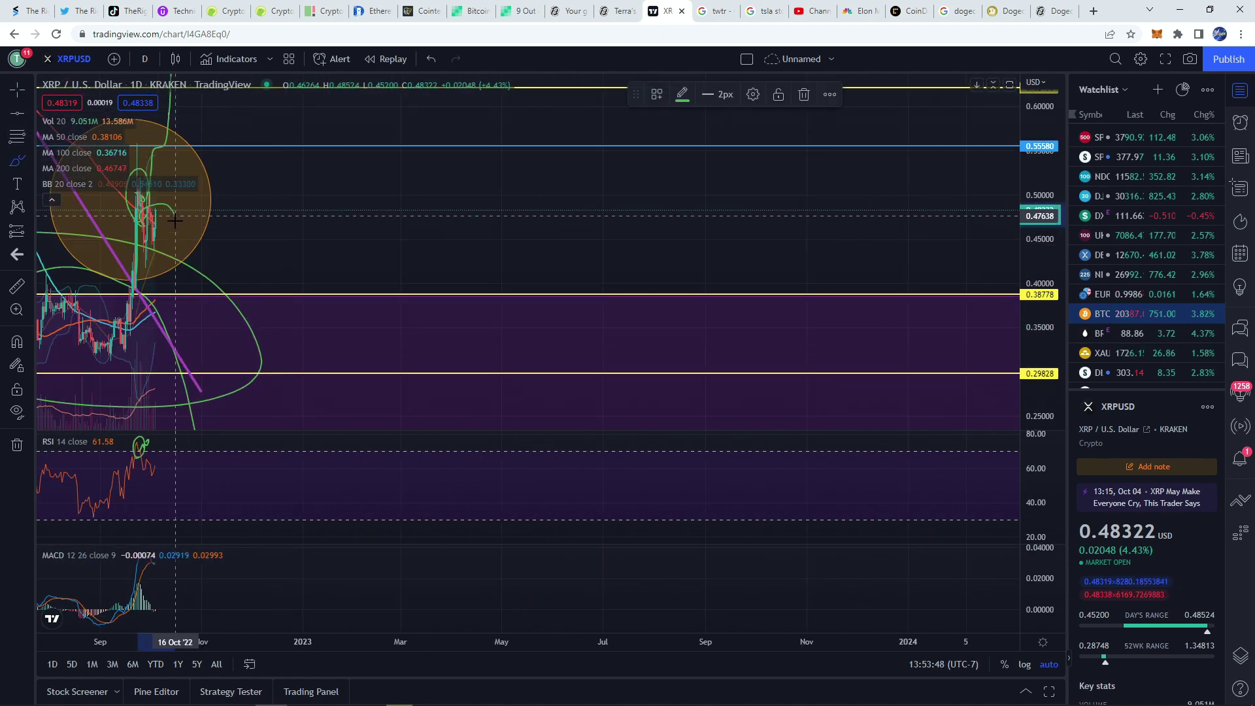
scroll(175, 213, "down", 5)
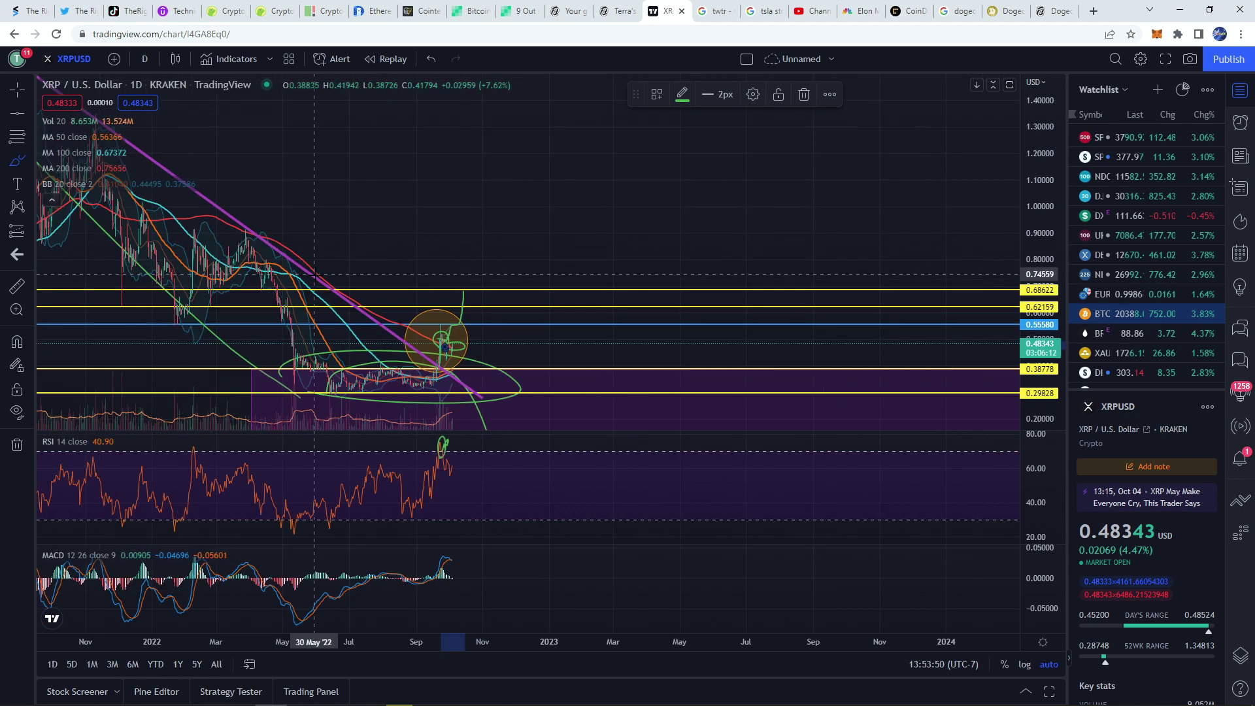
scroll(175, 214, "down", 5)
Step: Reload the Binance DOGEUSDT daily chart by searching 'DOGECOIN'
left_click(85, 59)
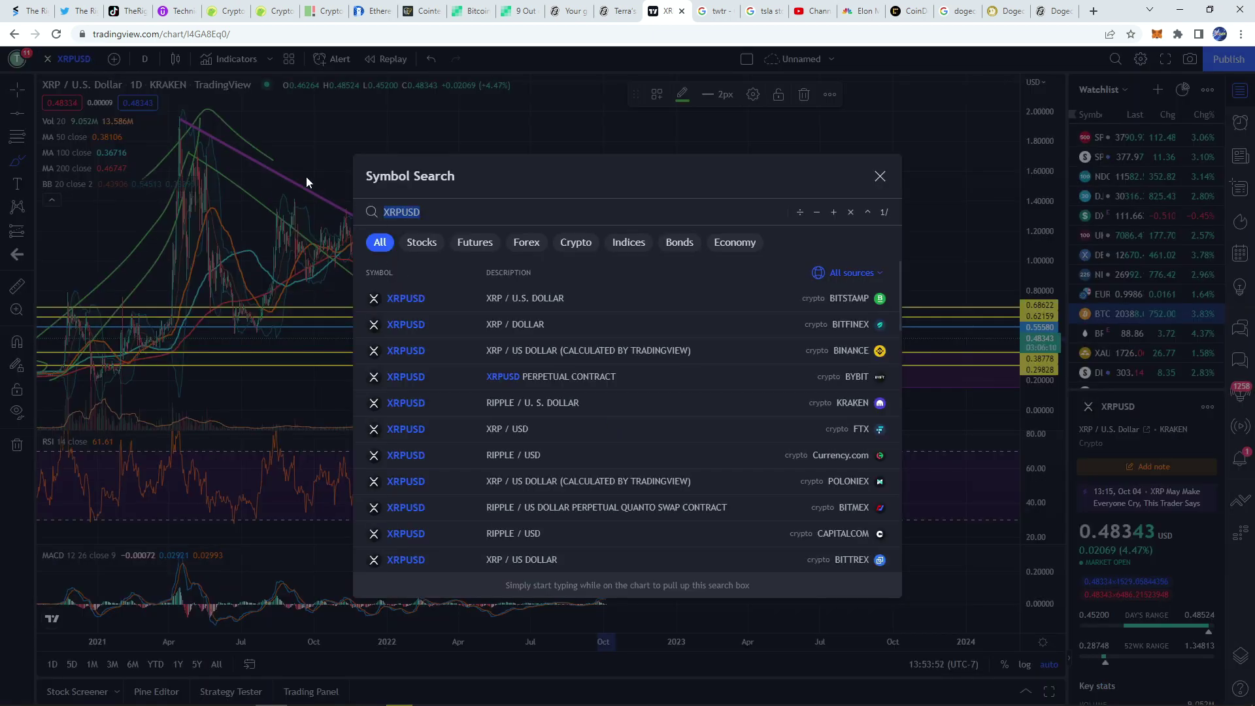
type("DOGECO")
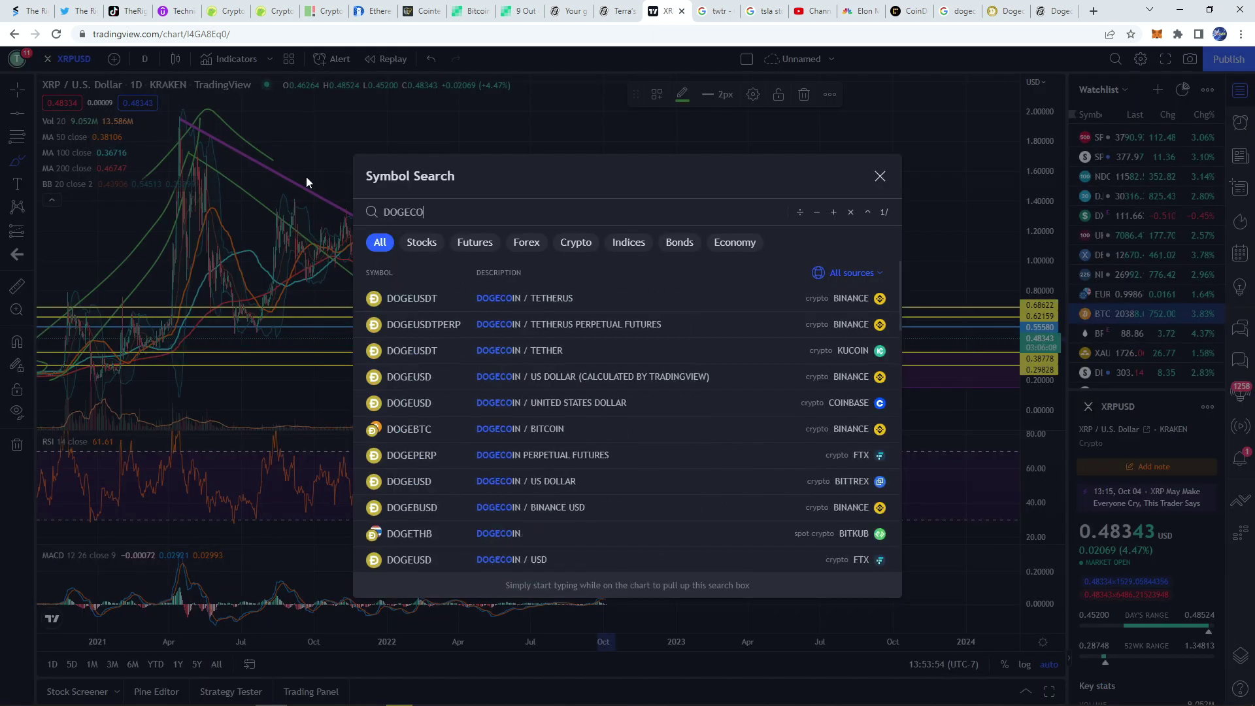
type("IN")
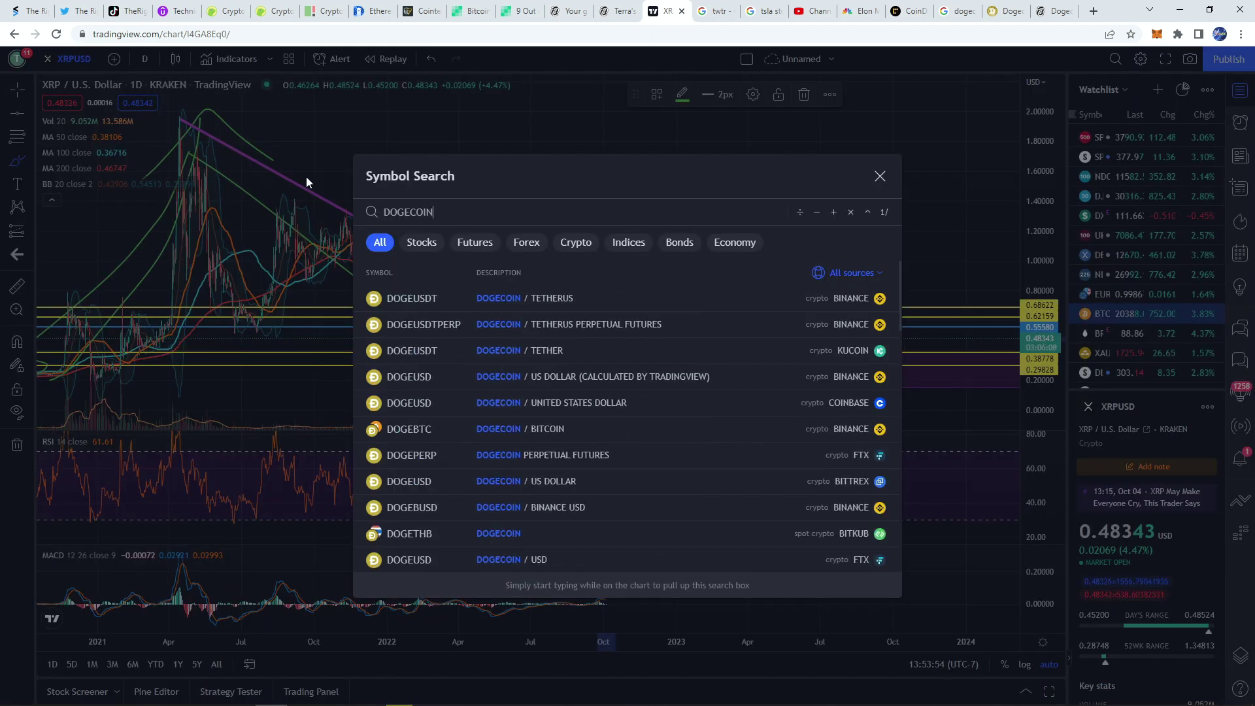
left_click(593, 299)
scroll(215, 288, "up", 5)
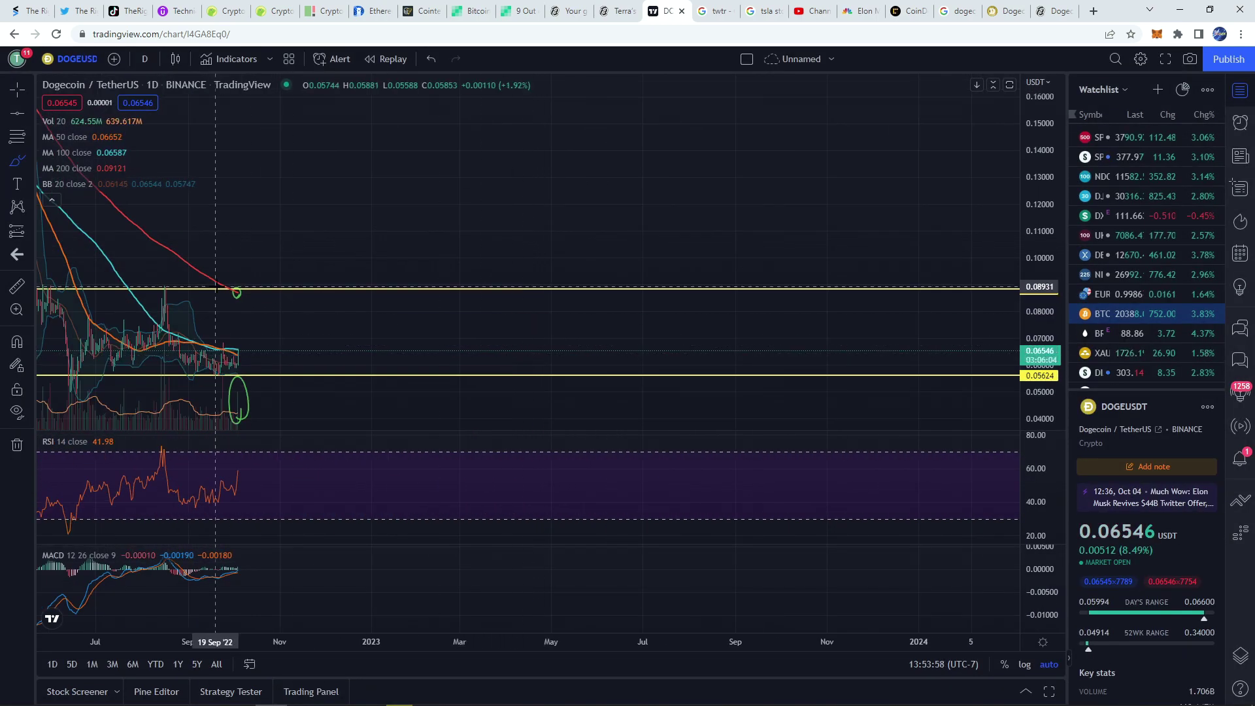
scroll(226, 291, "down", 5)
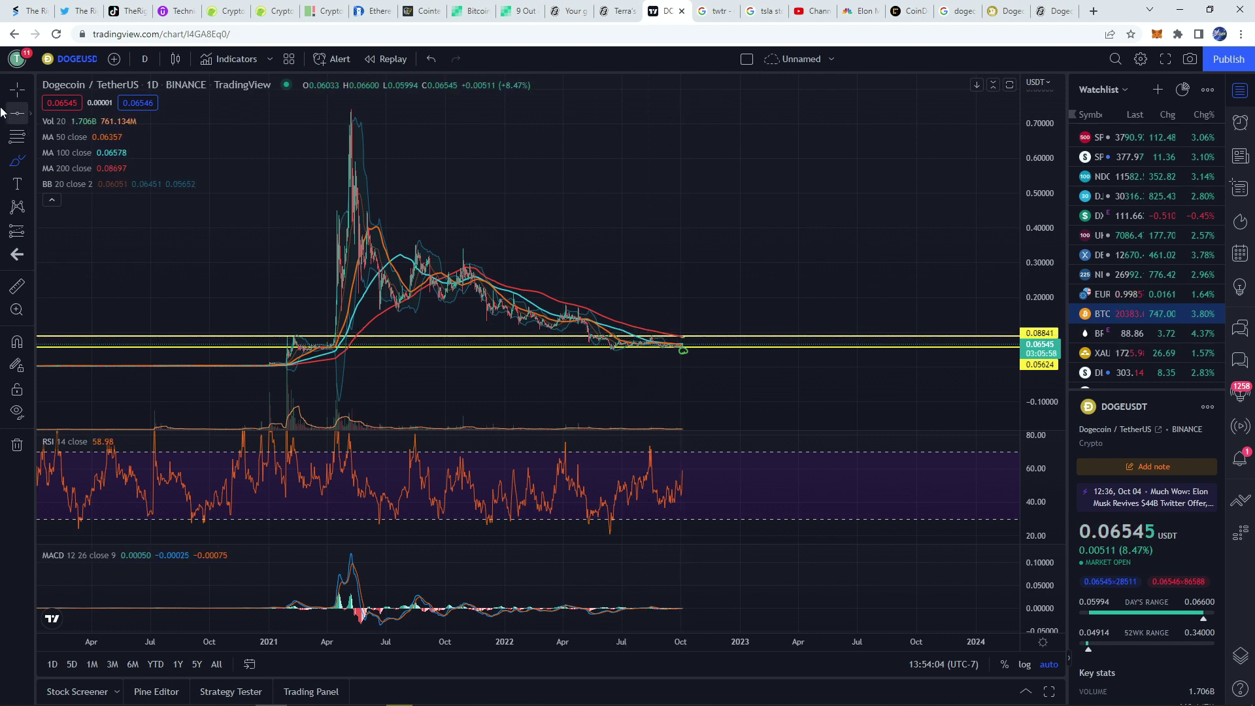
Step: Add a yellow horizontal line at 0.10913 and measure the price rise up to it
key("alt+h")
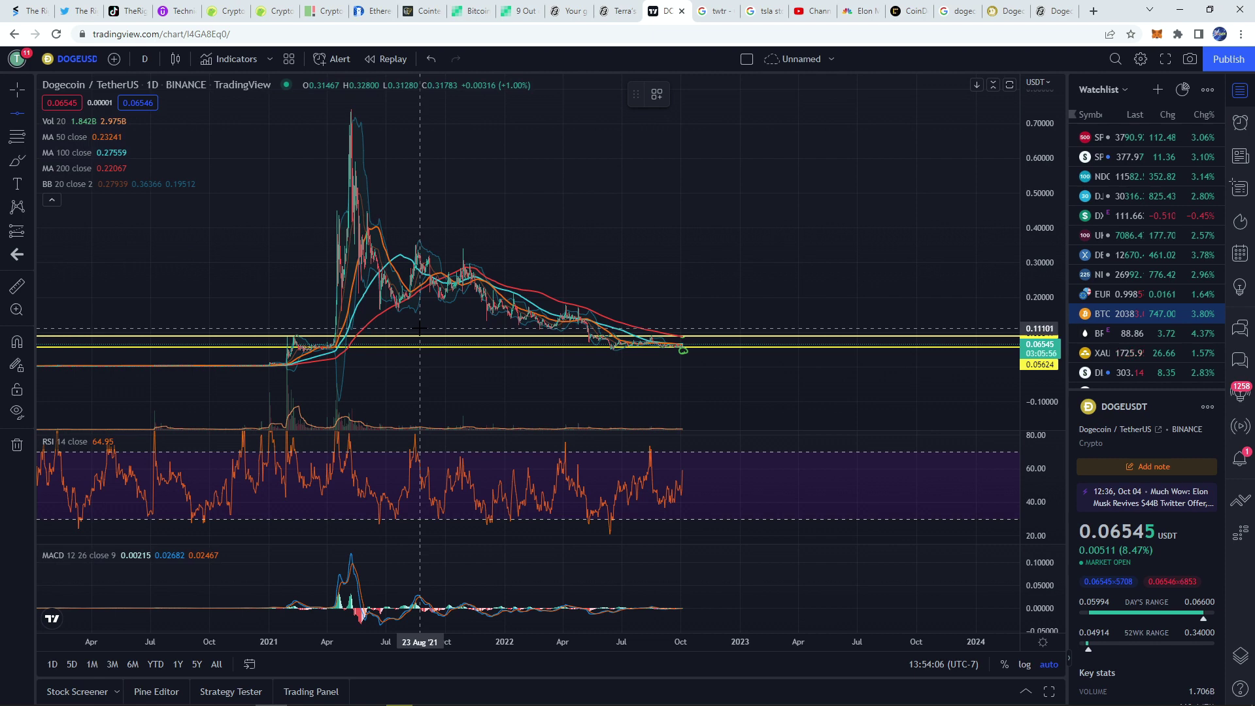
left_click(419, 328)
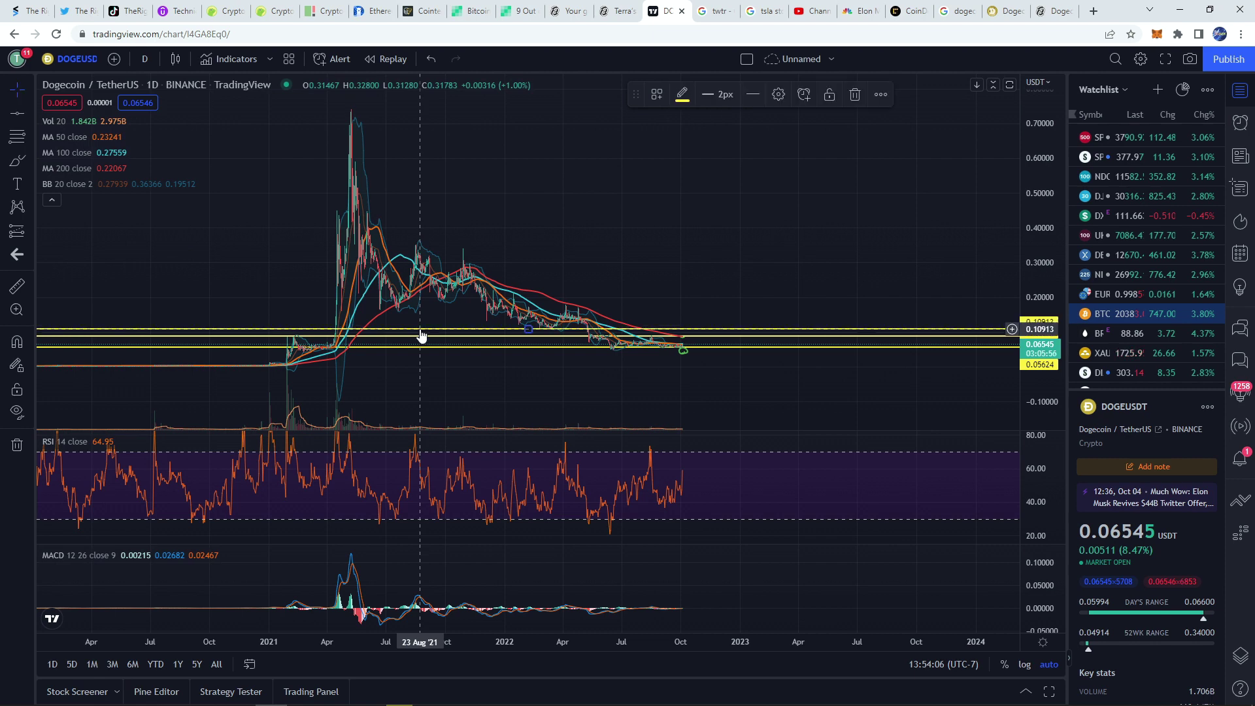
left_click(17, 160)
scroll(563, 262, "up", 5)
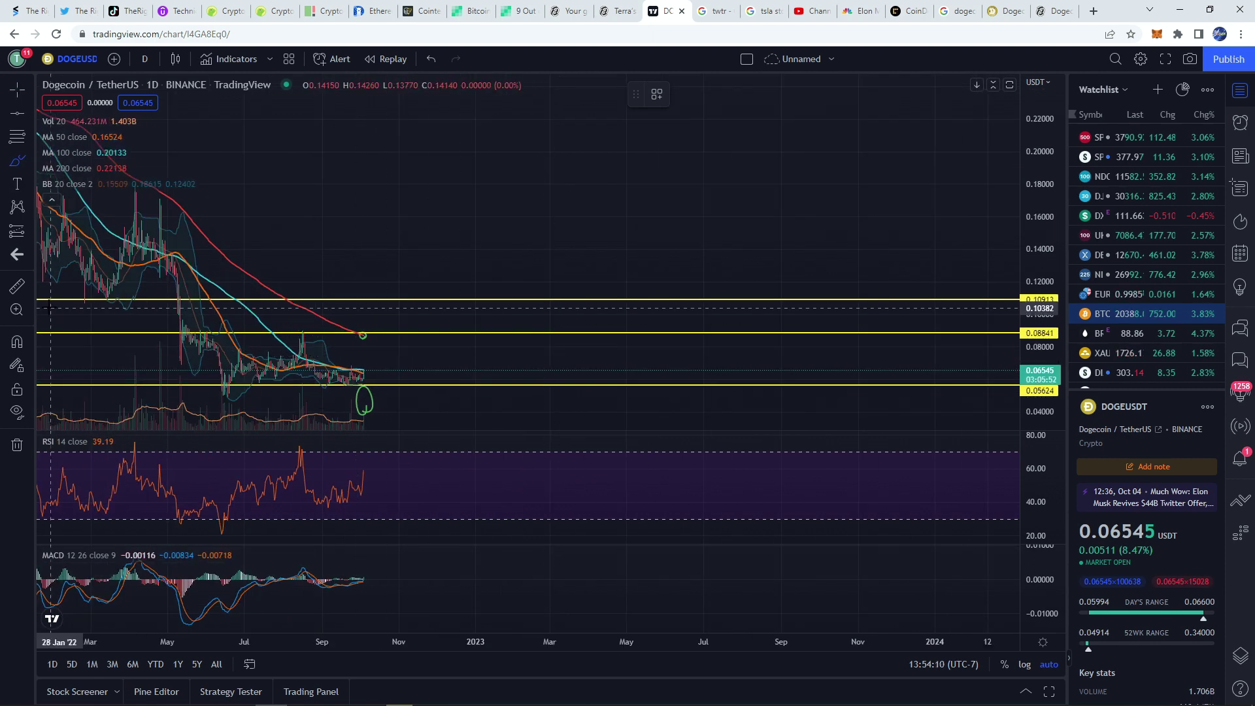
left_click(17, 286)
left_click(419, 370)
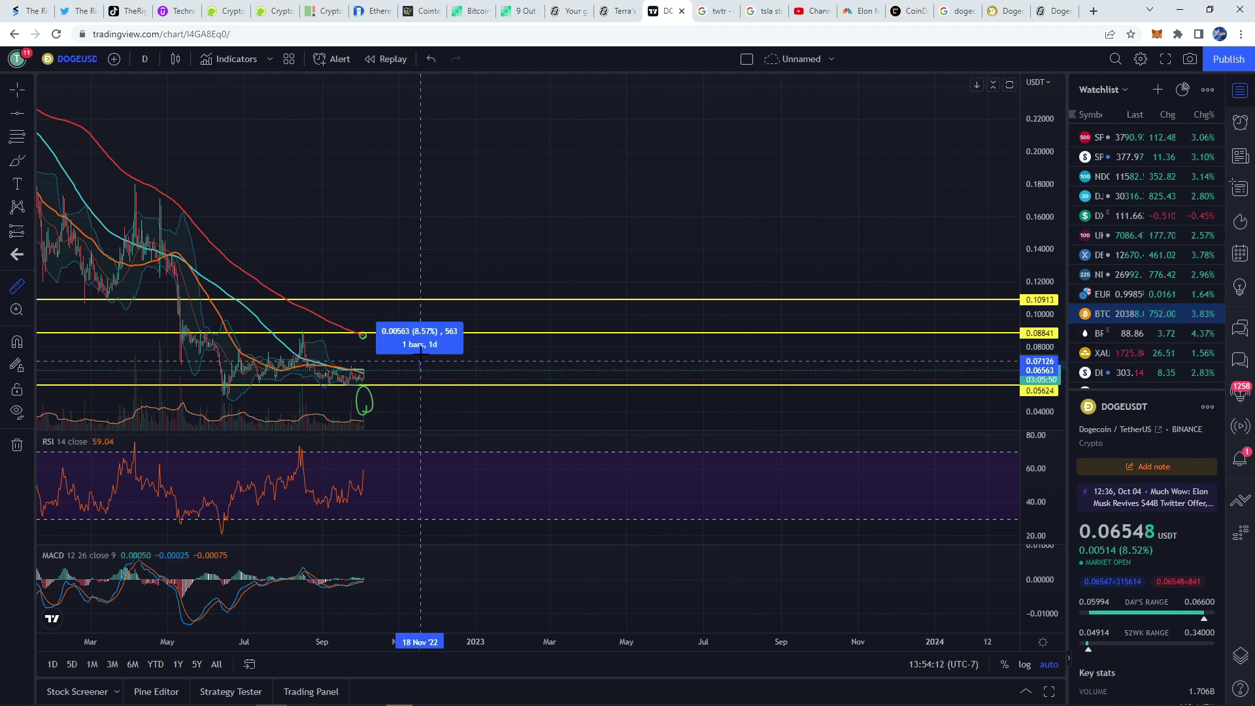
left_click(436, 298)
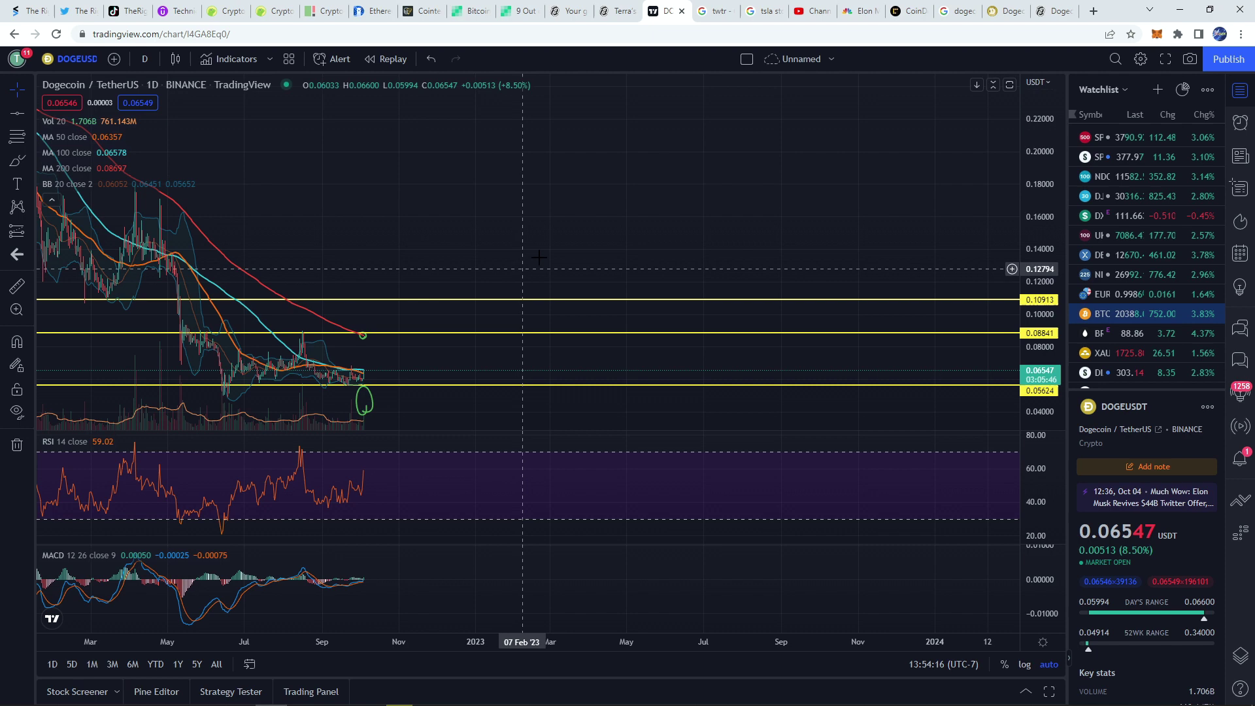
Step: Pan and zoom the DOGEUSDT chart so it starts around May 2021
scroll(539, 257, "down", 3)
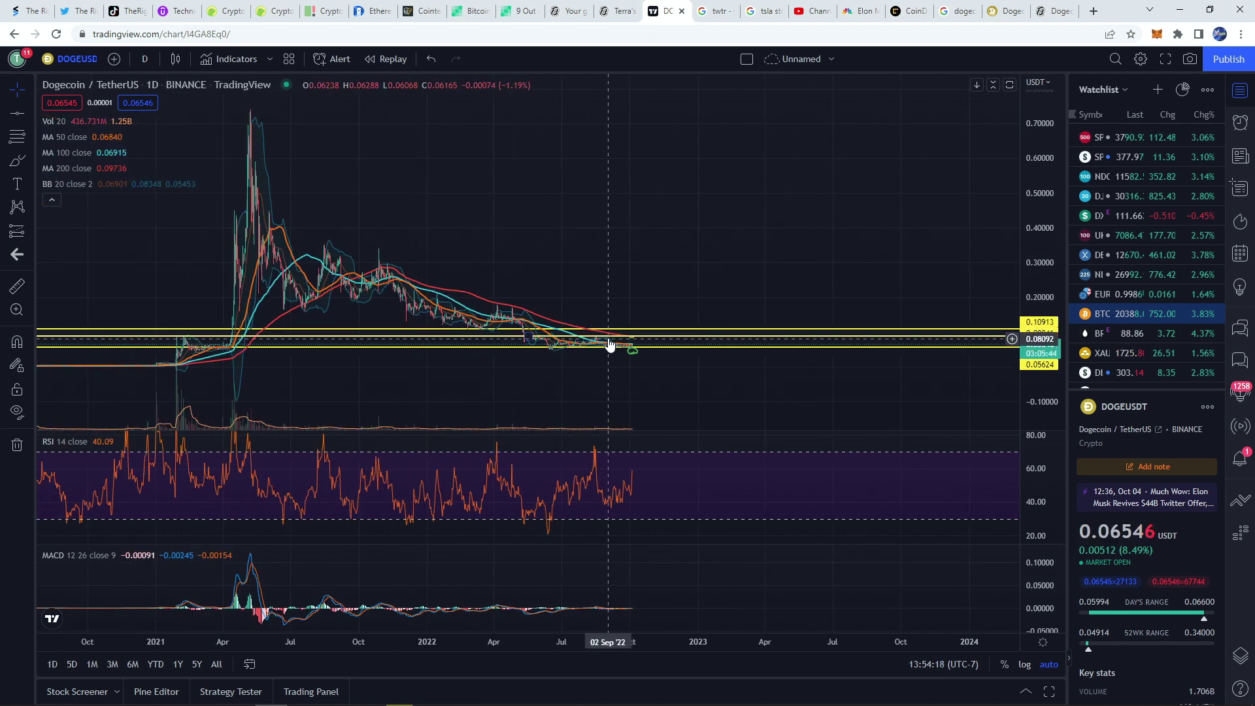
left_click_drag(758, 196, 481, 353)
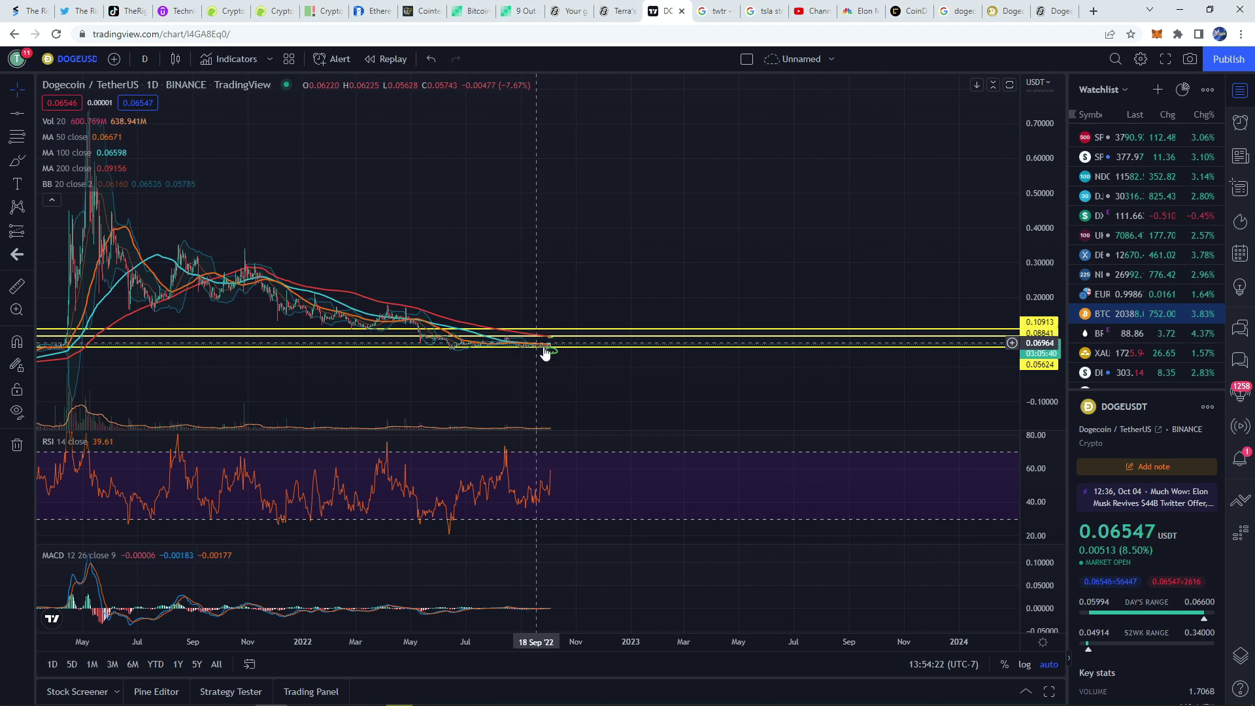
scroll(685, 348, "down", 2)
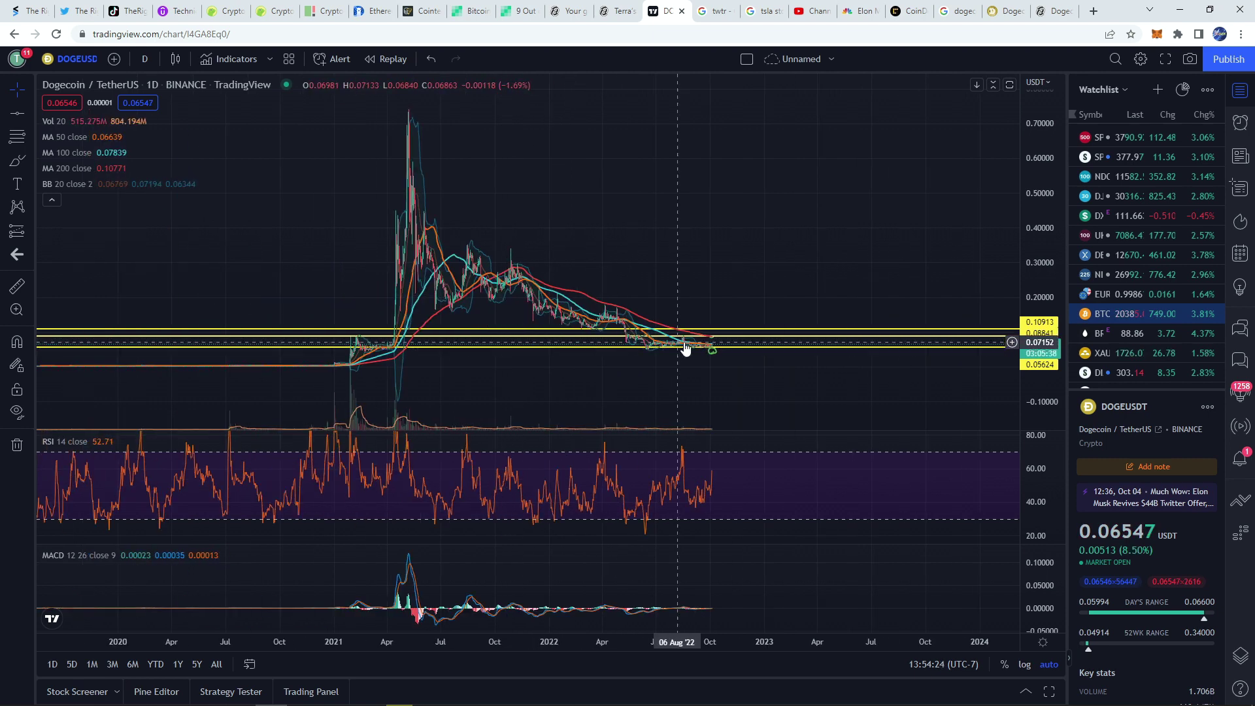
scroll(681, 350, "up", 2)
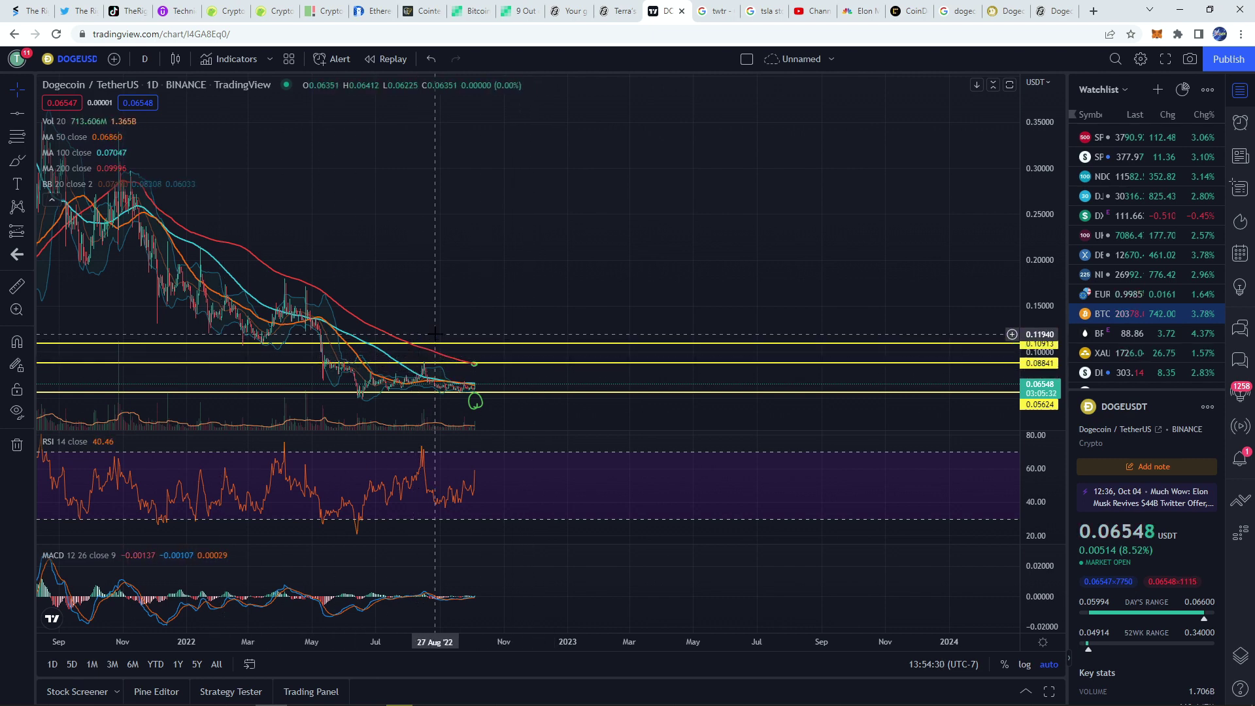
scroll(432, 339, "down", 5)
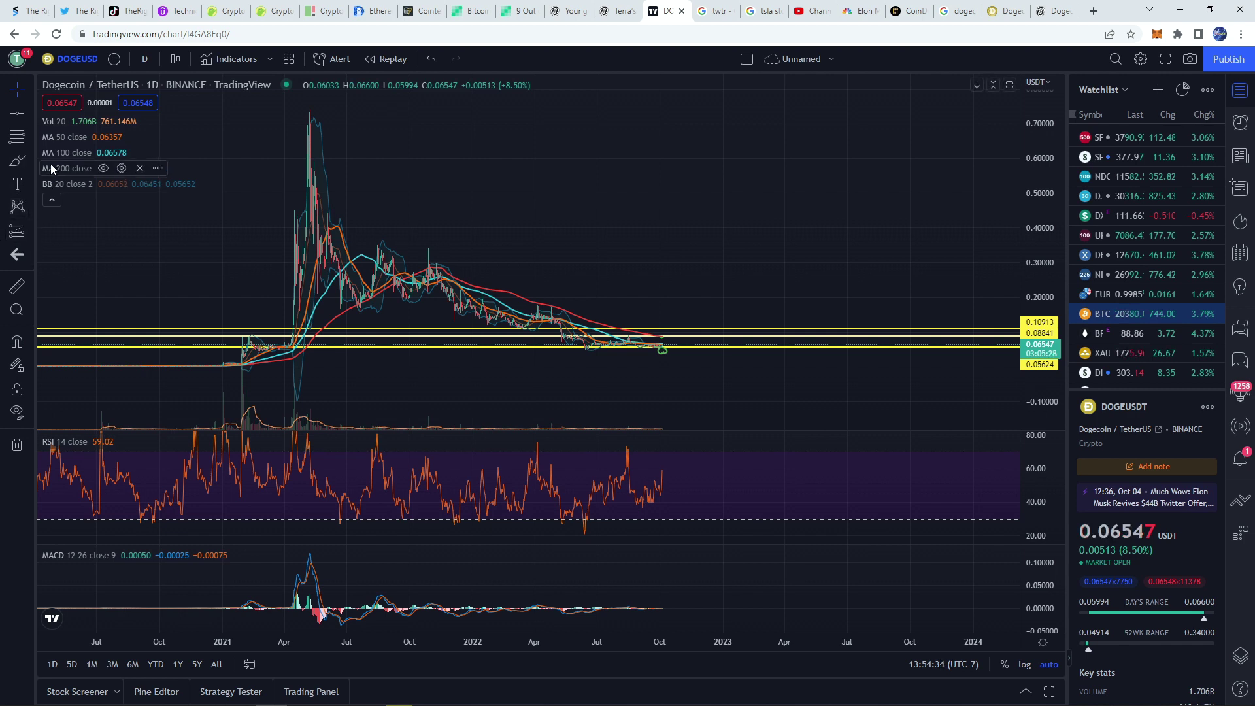
Step: Add yellow horizontal levels at 0.19186, 0.34040 and 0.44945, then zoom out toward 2020
left_click(18, 117)
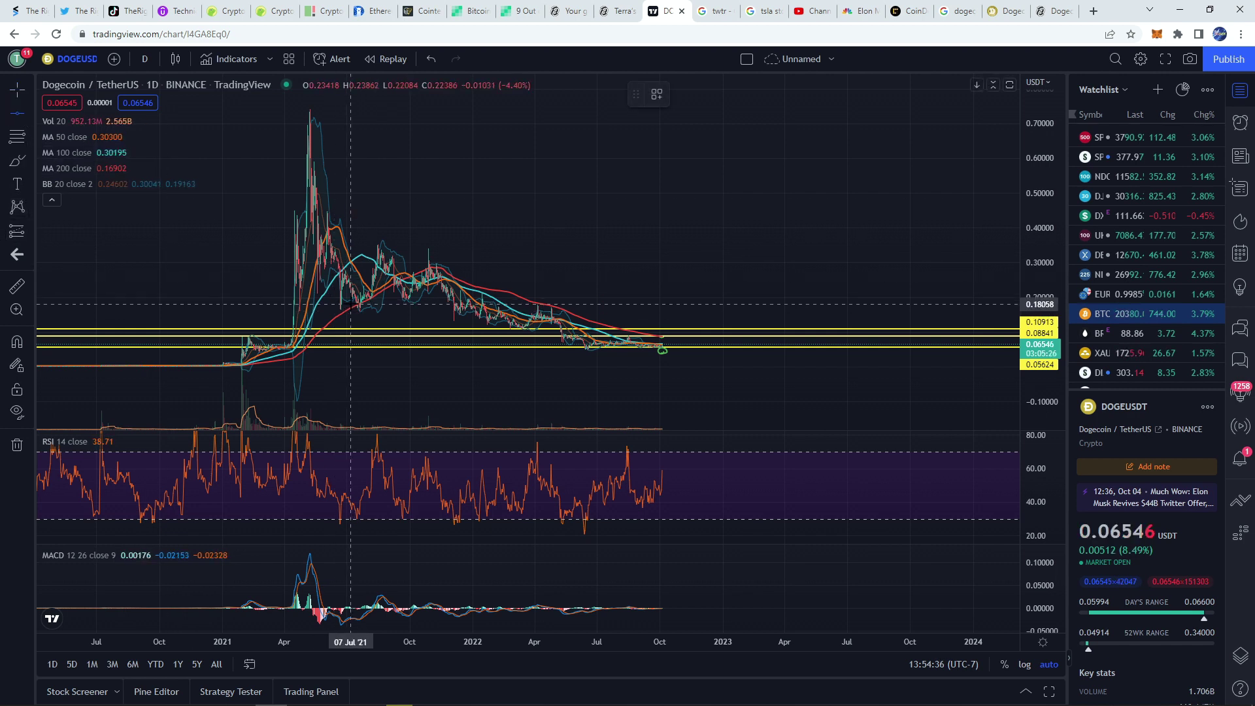
left_click(351, 300)
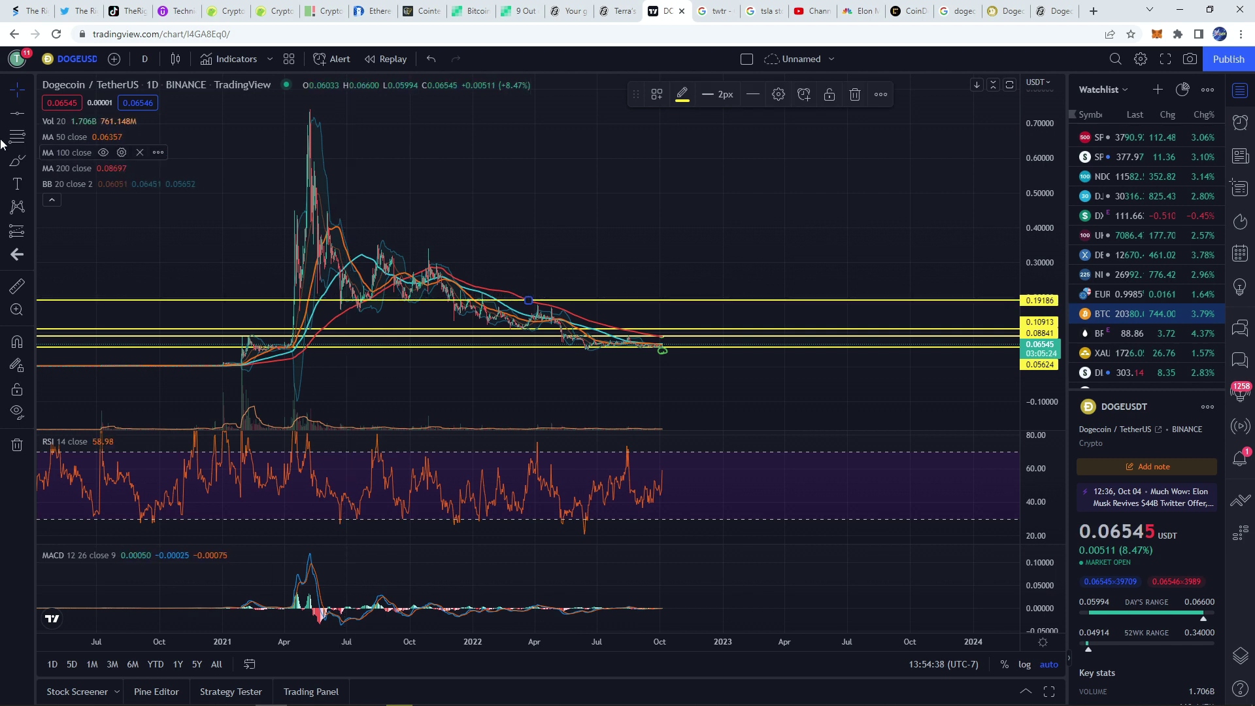
left_click(15, 117)
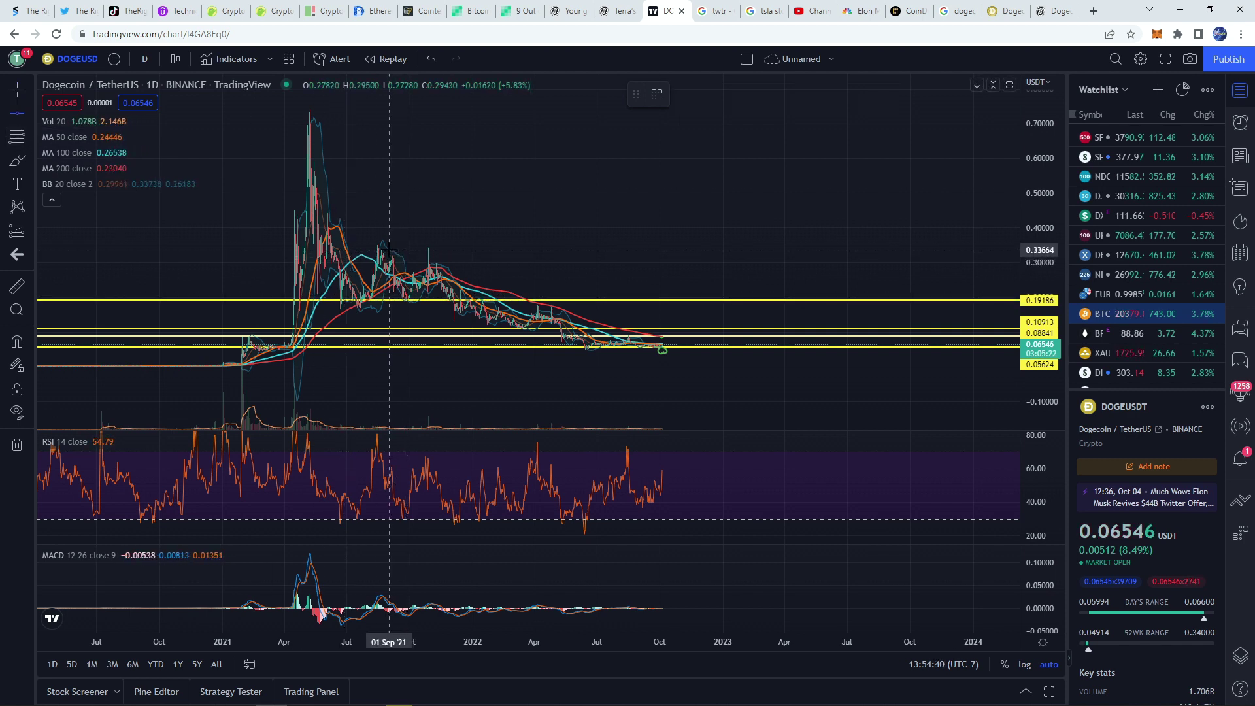
left_click(386, 249)
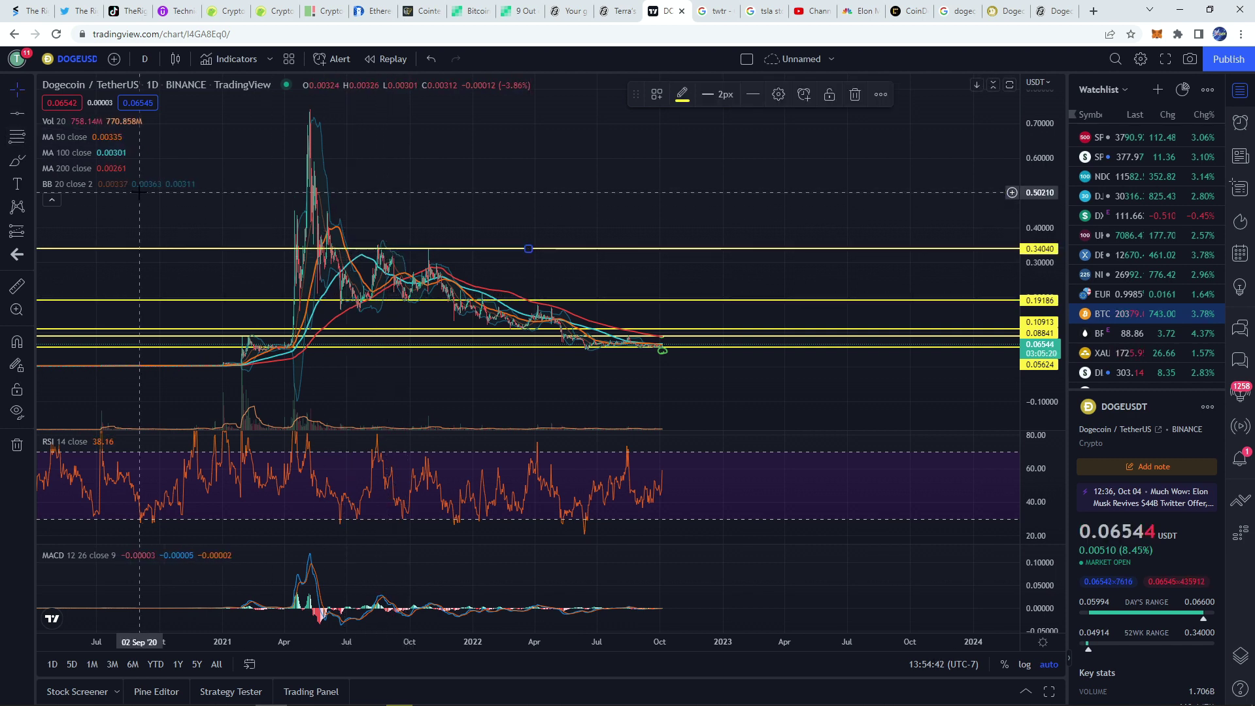
left_click(279, 210)
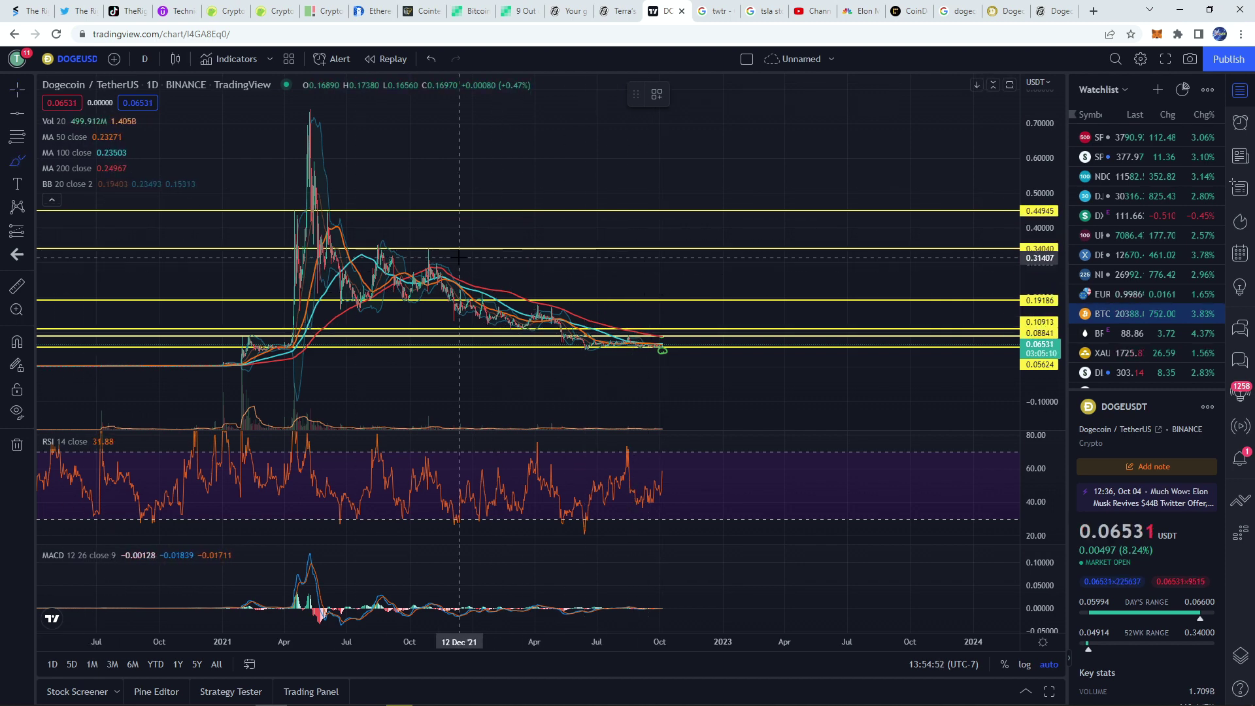
scroll(167, 192, "down", 3)
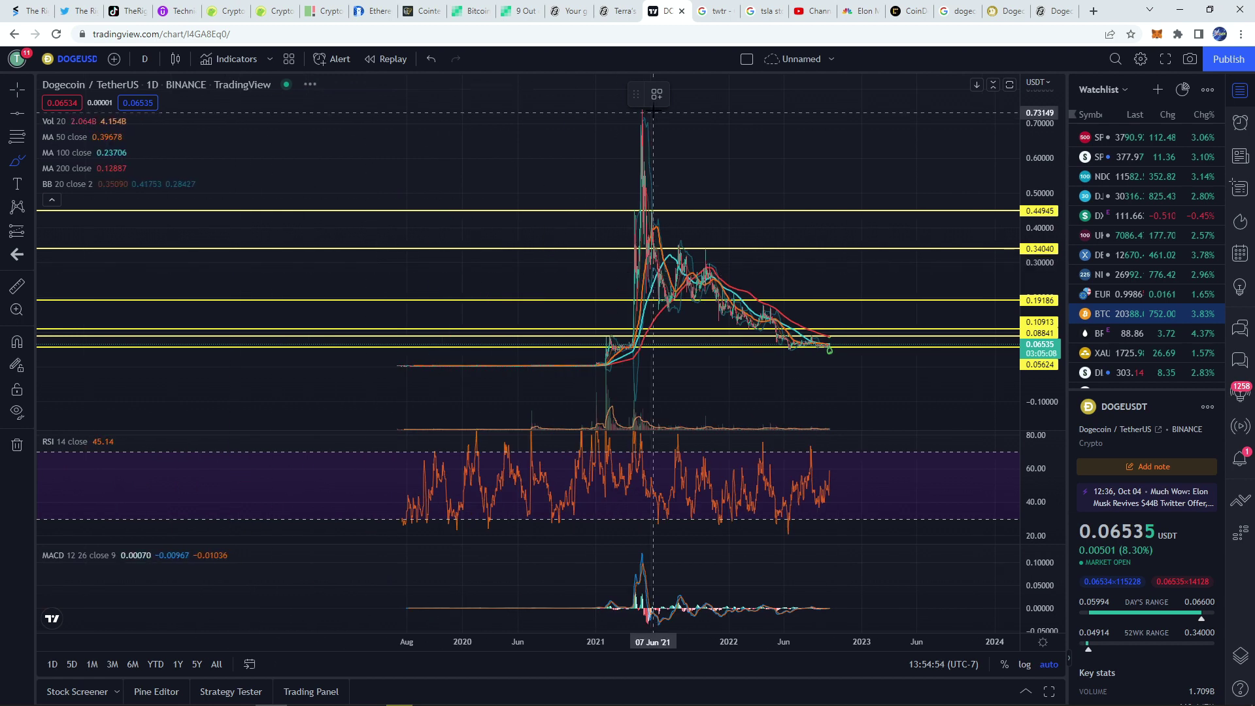
scroll(579, 131, "down", 2)
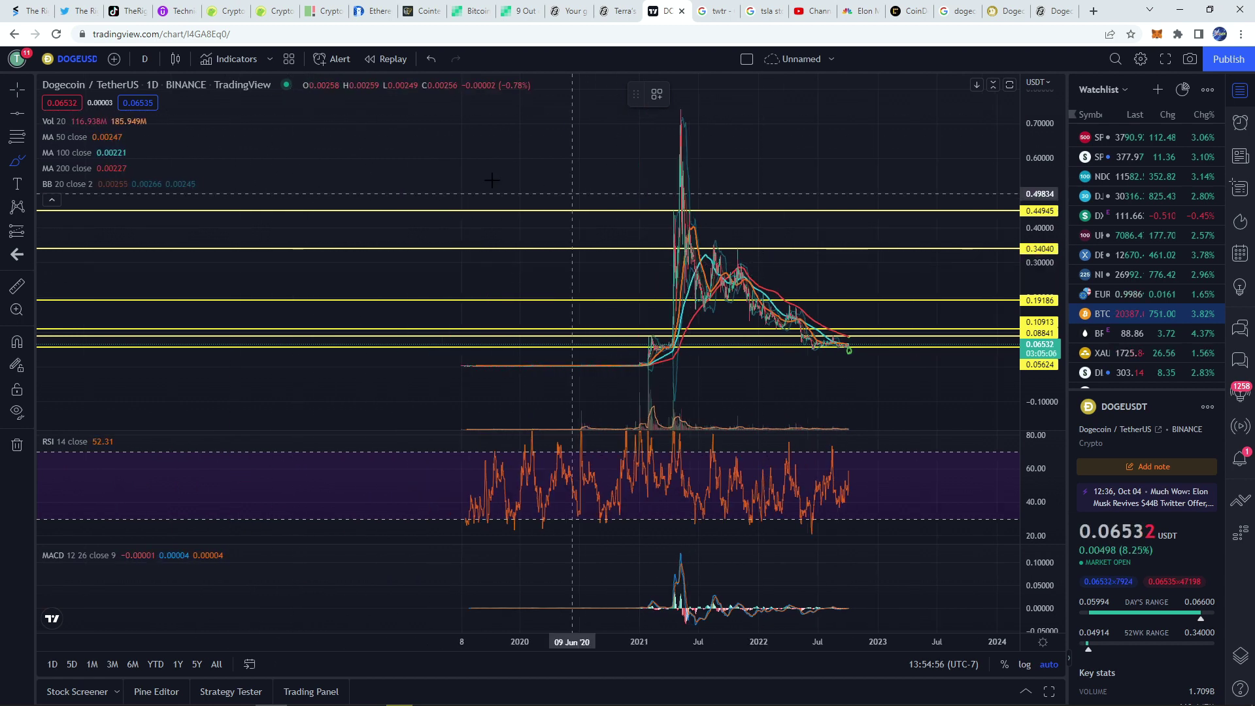
Step: Brush a green cup curve from the 2021 peak, undo the stray second stroke, and leave future space
left_click_drag(493, 163, 286, 171)
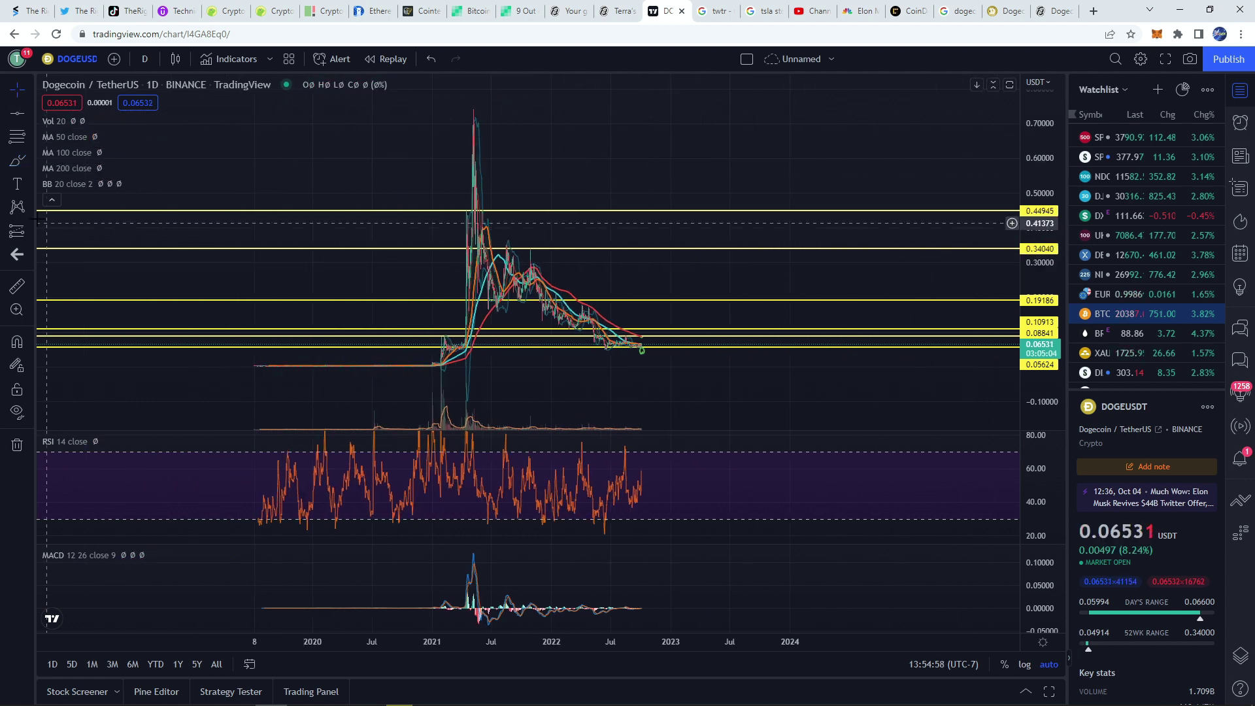
mouse_move(464, 116)
left_mouse_down()
mouse_move(494, 242)
mouse_move(588, 343)
mouse_move(738, 305)
mouse_move(813, 141)
left_mouse_up()
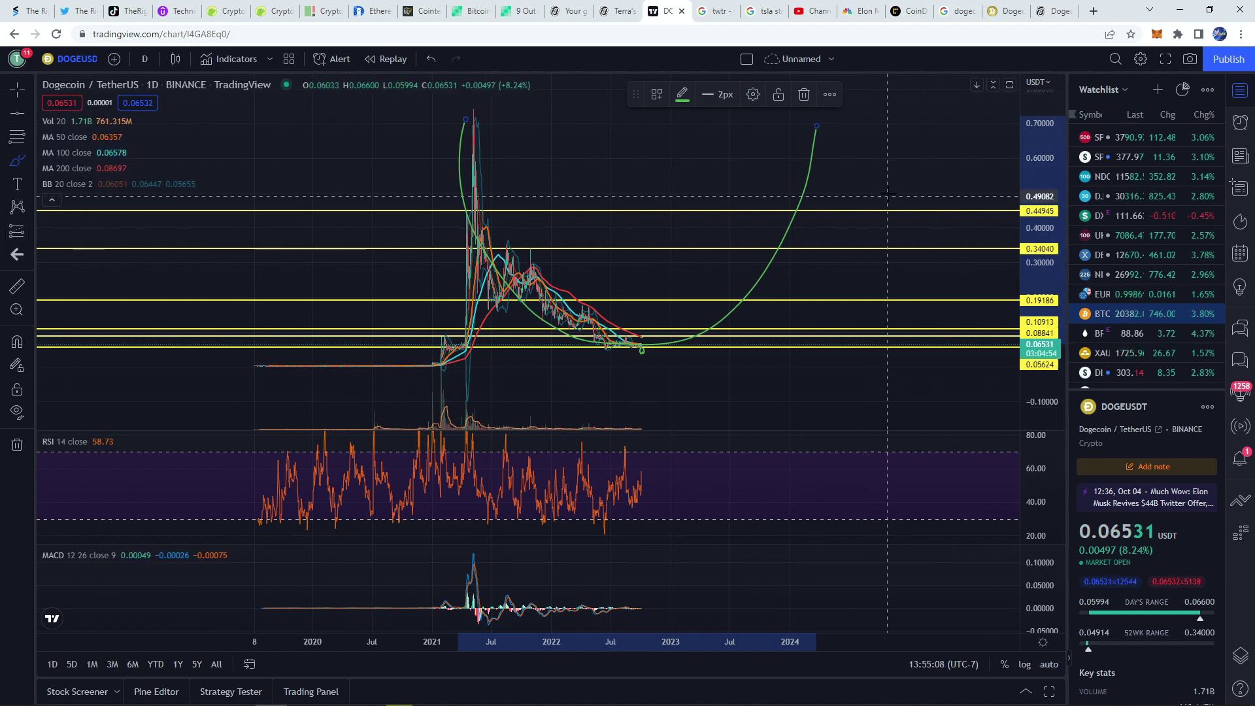
left_click_drag(922, 148, 774, 239)
key("ctrl+z")
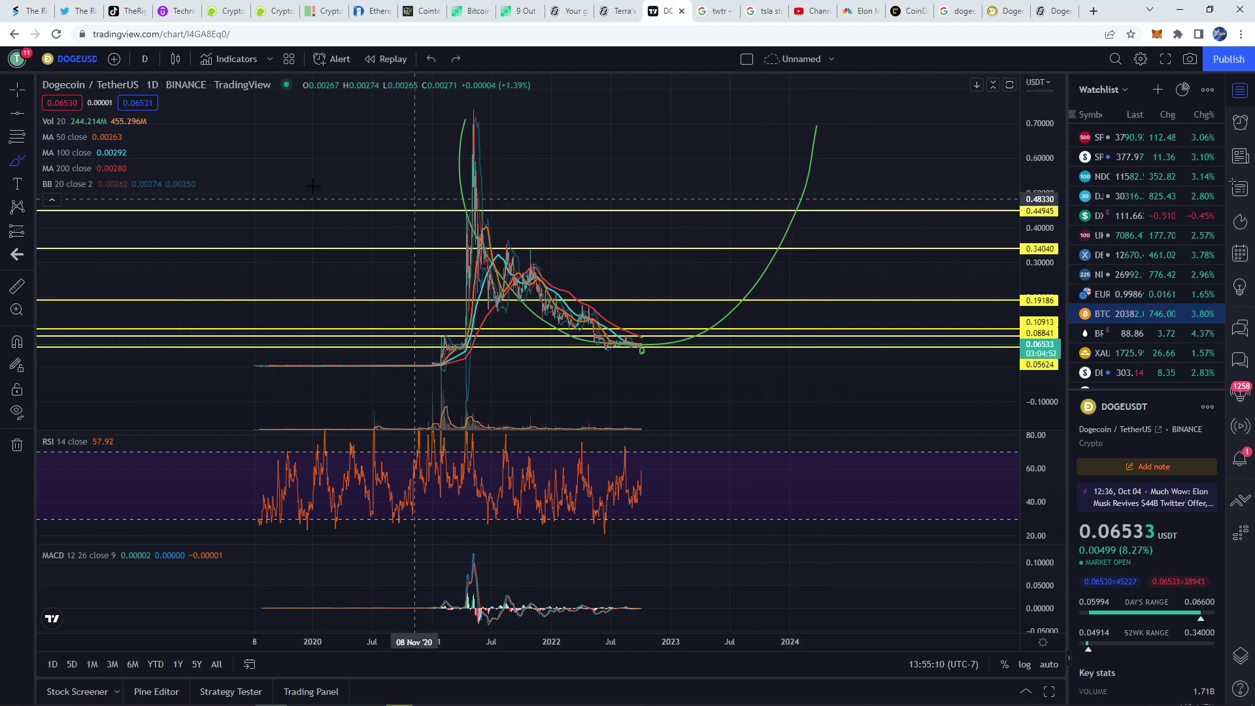
left_click_drag(369, 129, 224, 252)
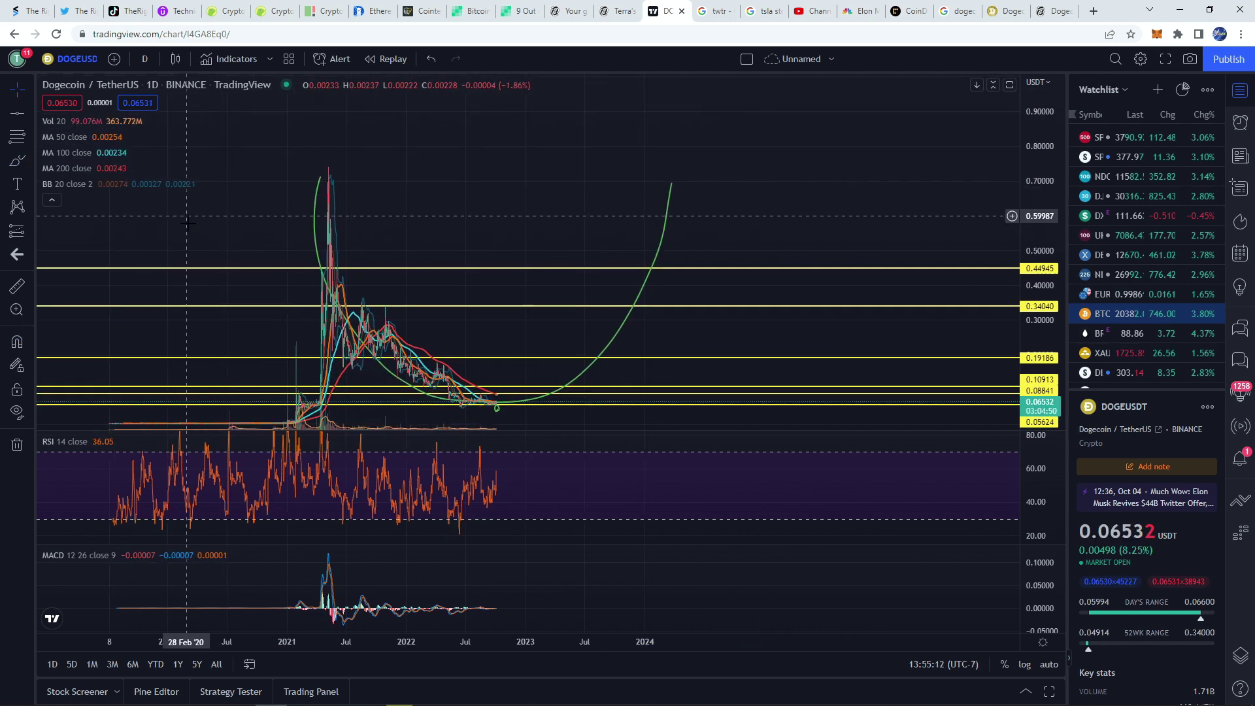
Step: Draw an Arc from the 2021 top near 0.739, bent down to the recent lows, and refine its ends
left_click(31, 208)
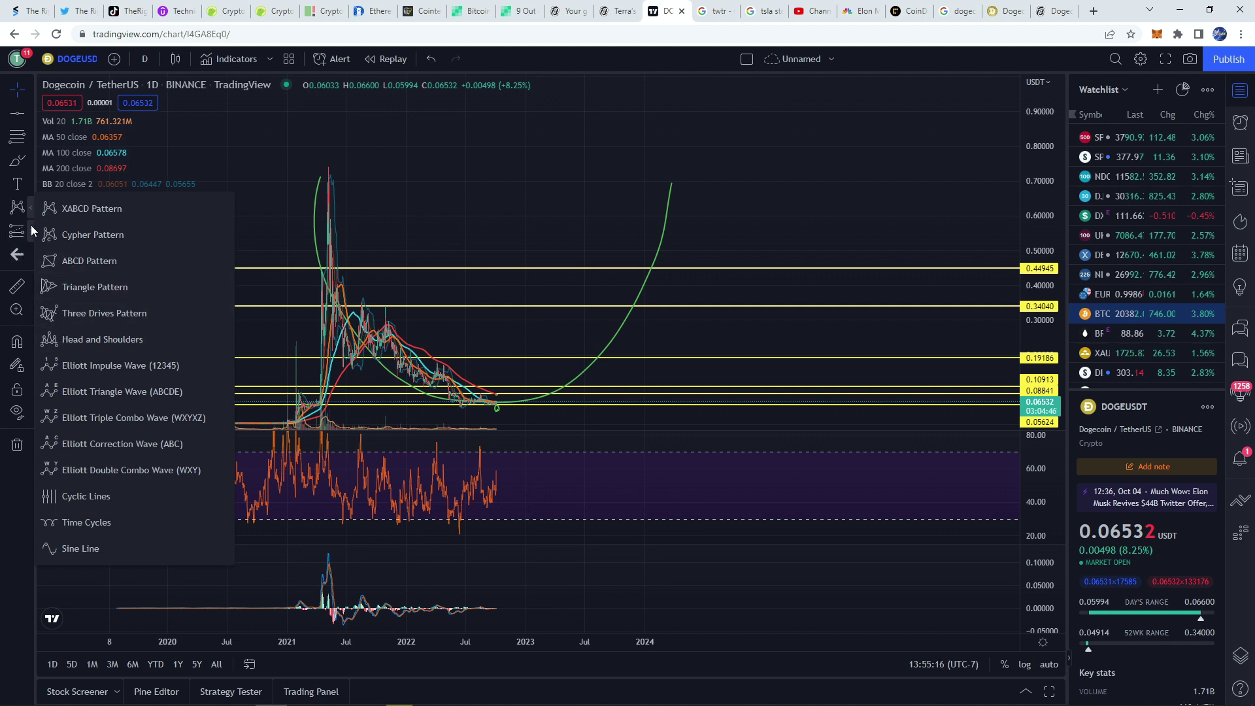
left_click(29, 230)
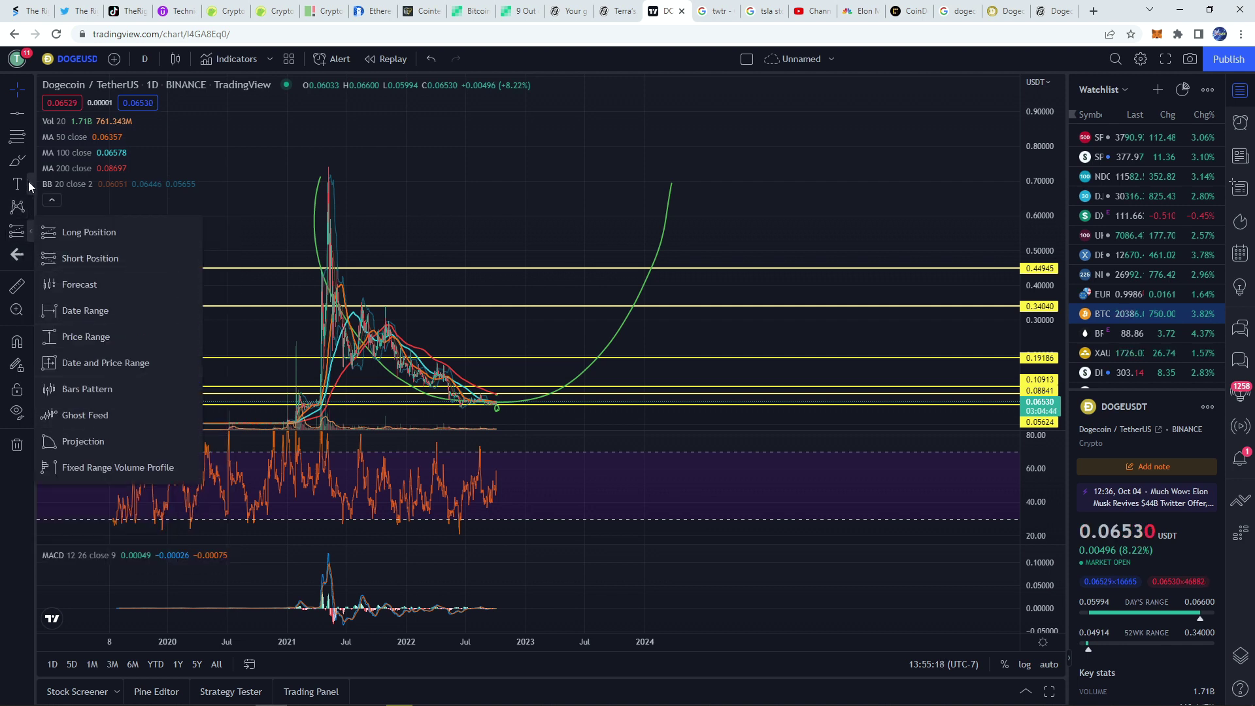
left_click(32, 179)
left_click(31, 178)
left_click(30, 158)
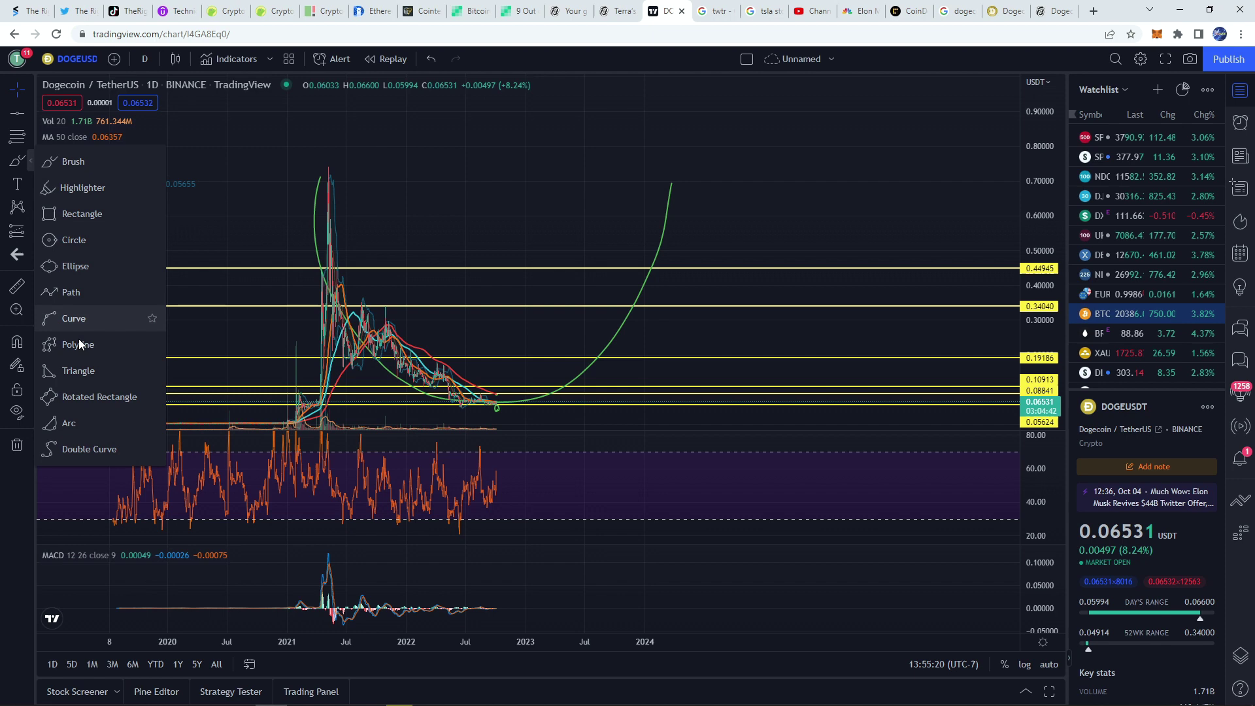
left_click(81, 420)
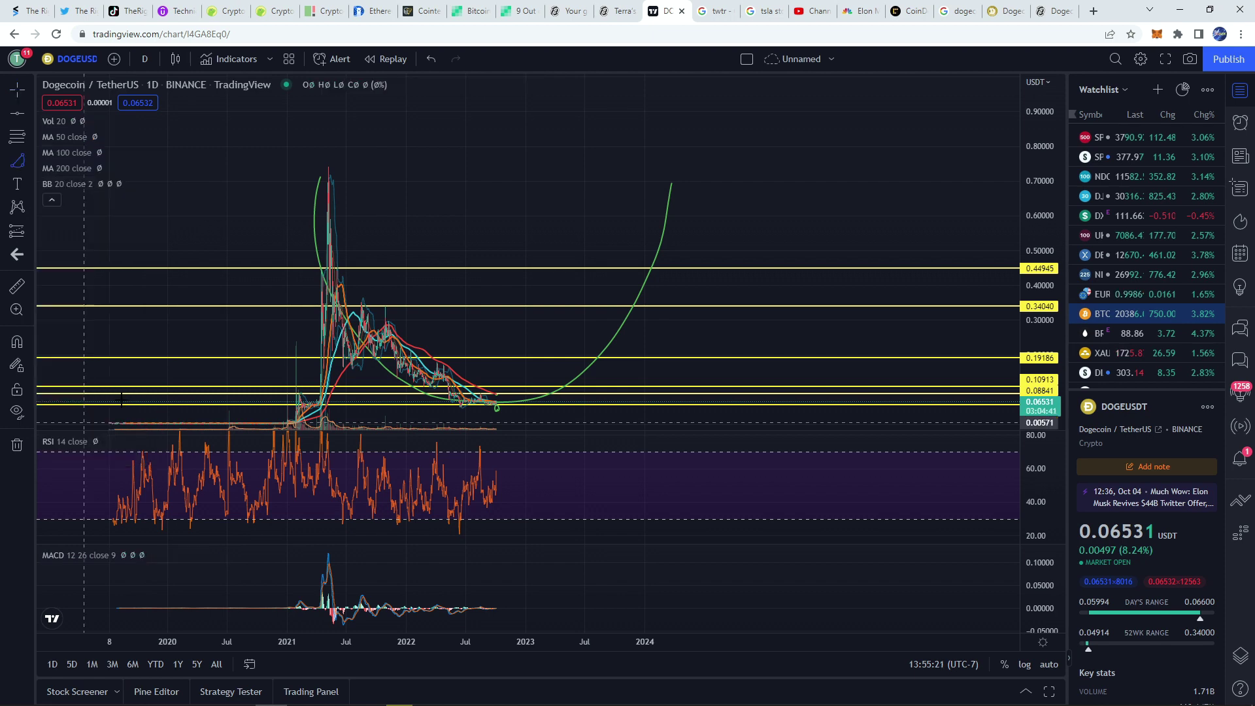
left_click(375, 167)
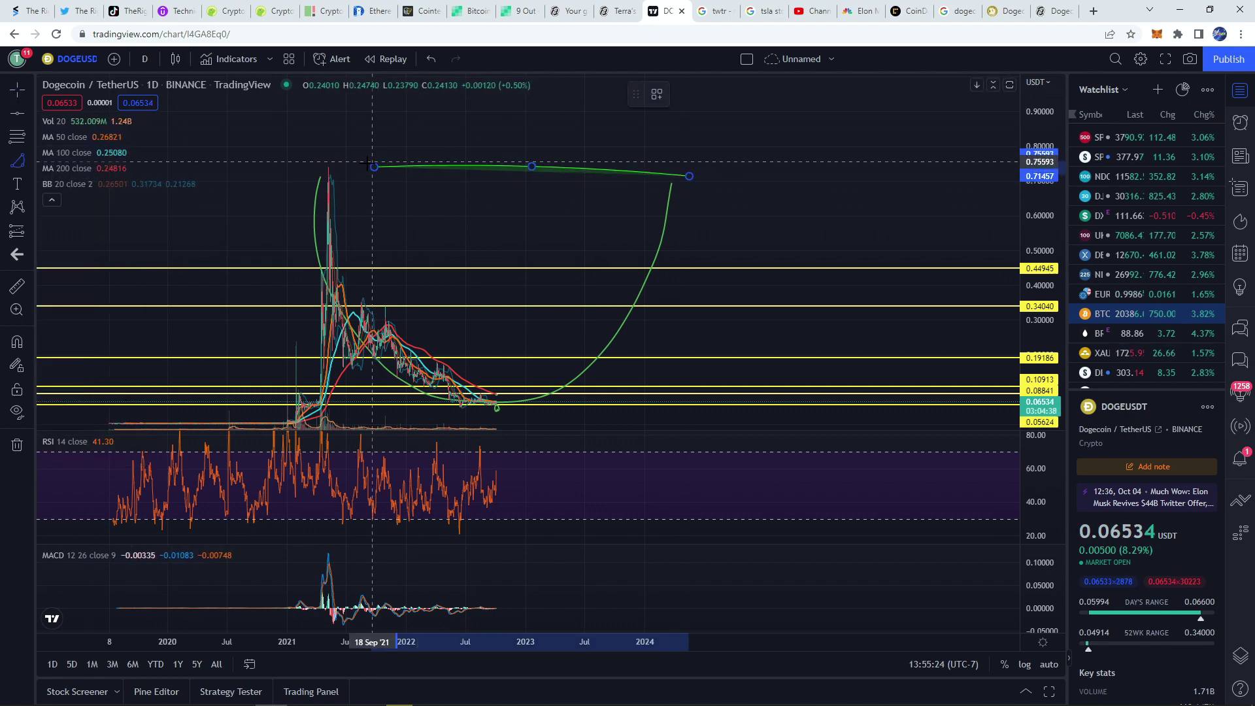
left_click(688, 176)
left_click(378, 371)
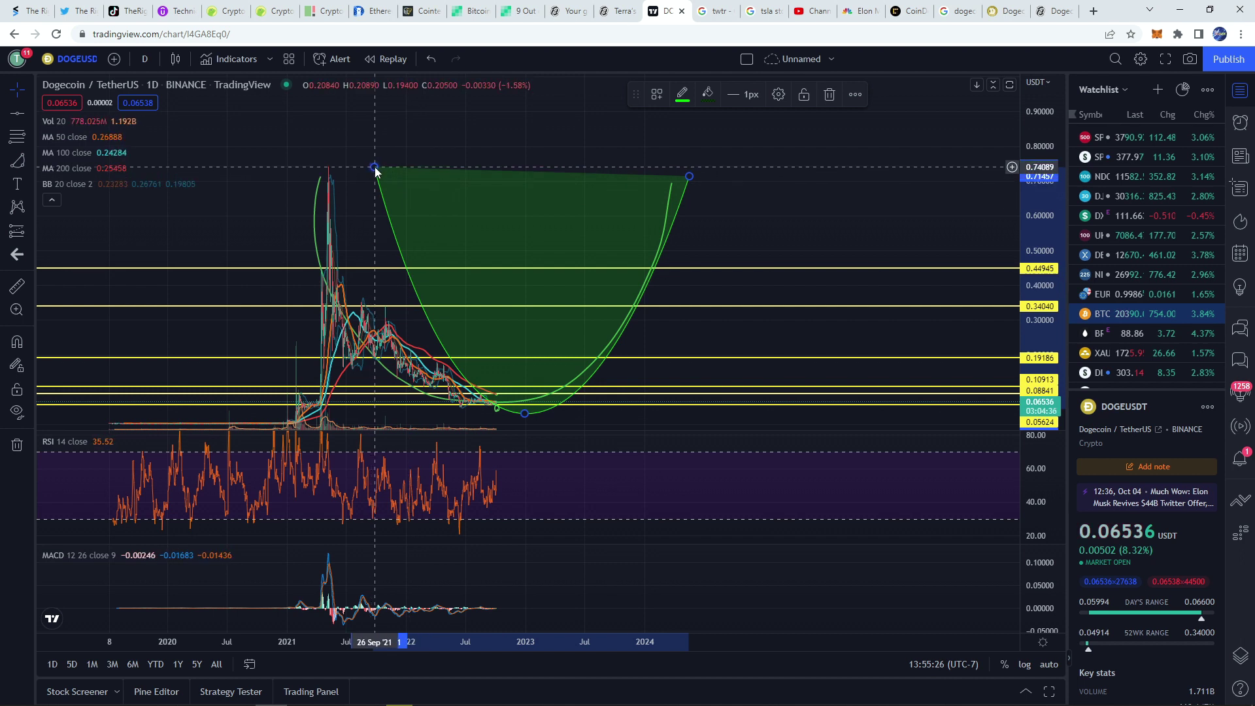
mouse_move(374, 168)
left_mouse_down()
mouse_move(233, 168)
mouse_move(279, 169)
left_mouse_up()
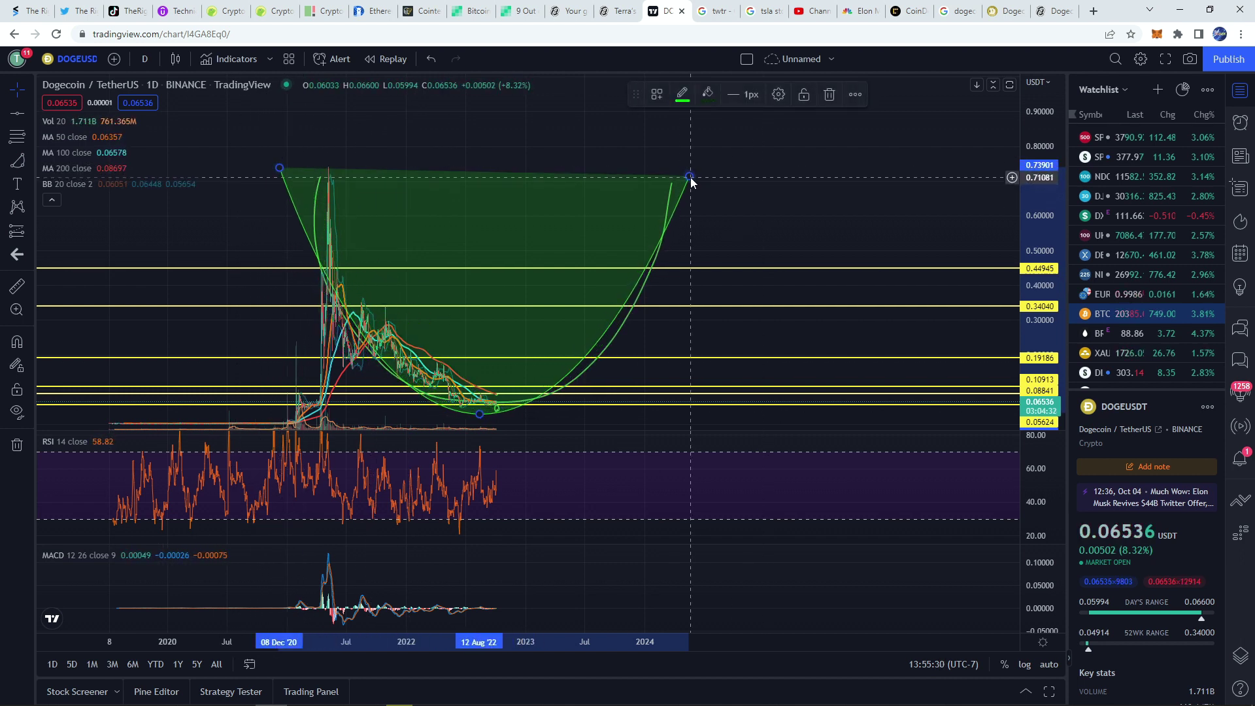
left_click_drag(691, 181, 685, 167)
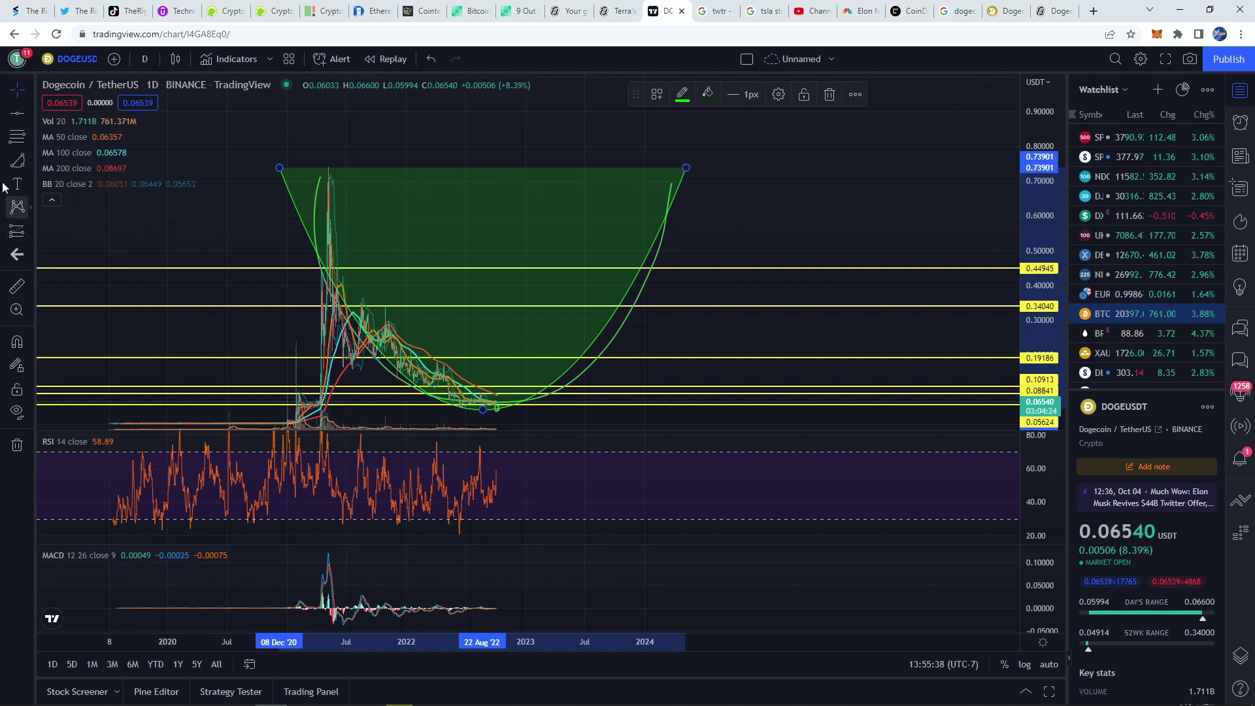
left_click(30, 117)
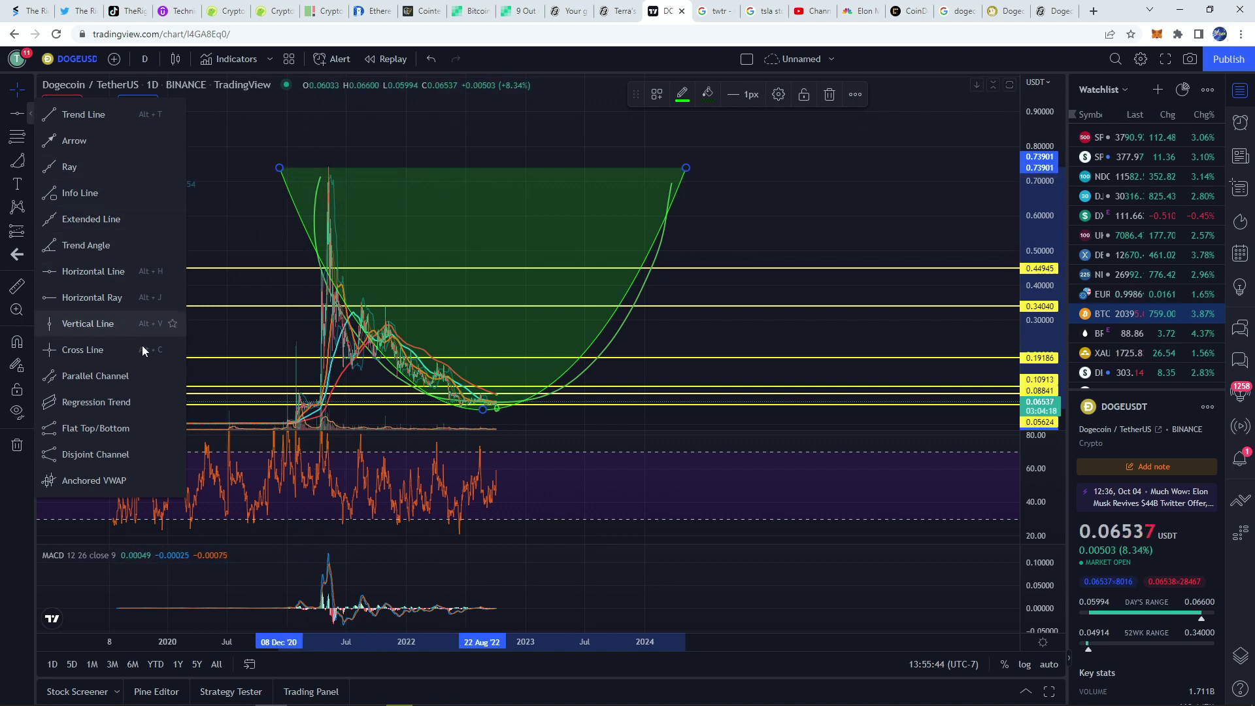
left_click(16, 285)
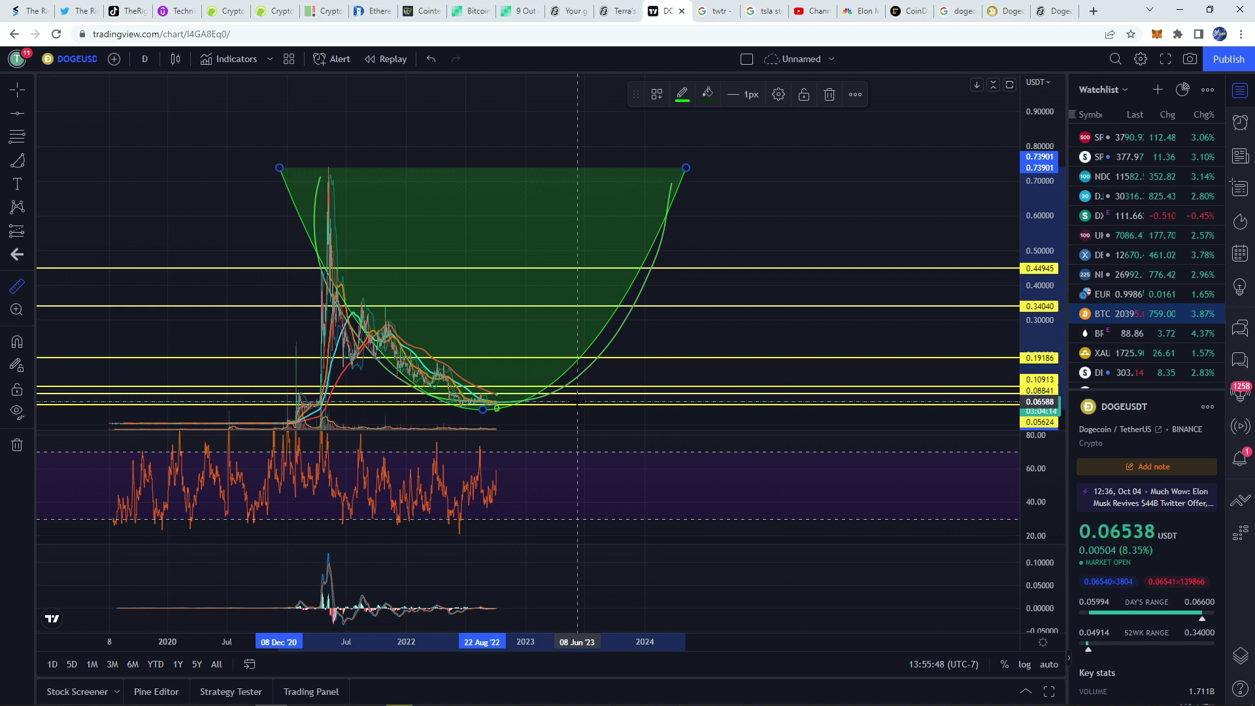
left_click(577, 400)
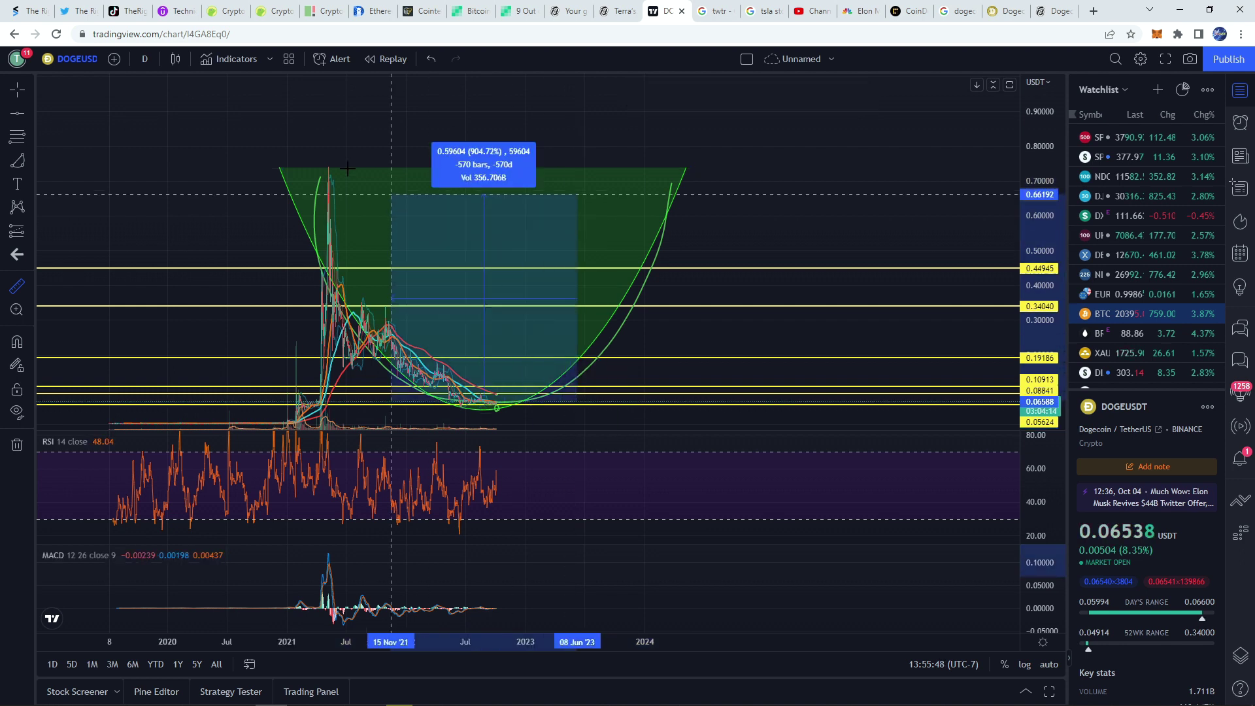
left_click(265, 166)
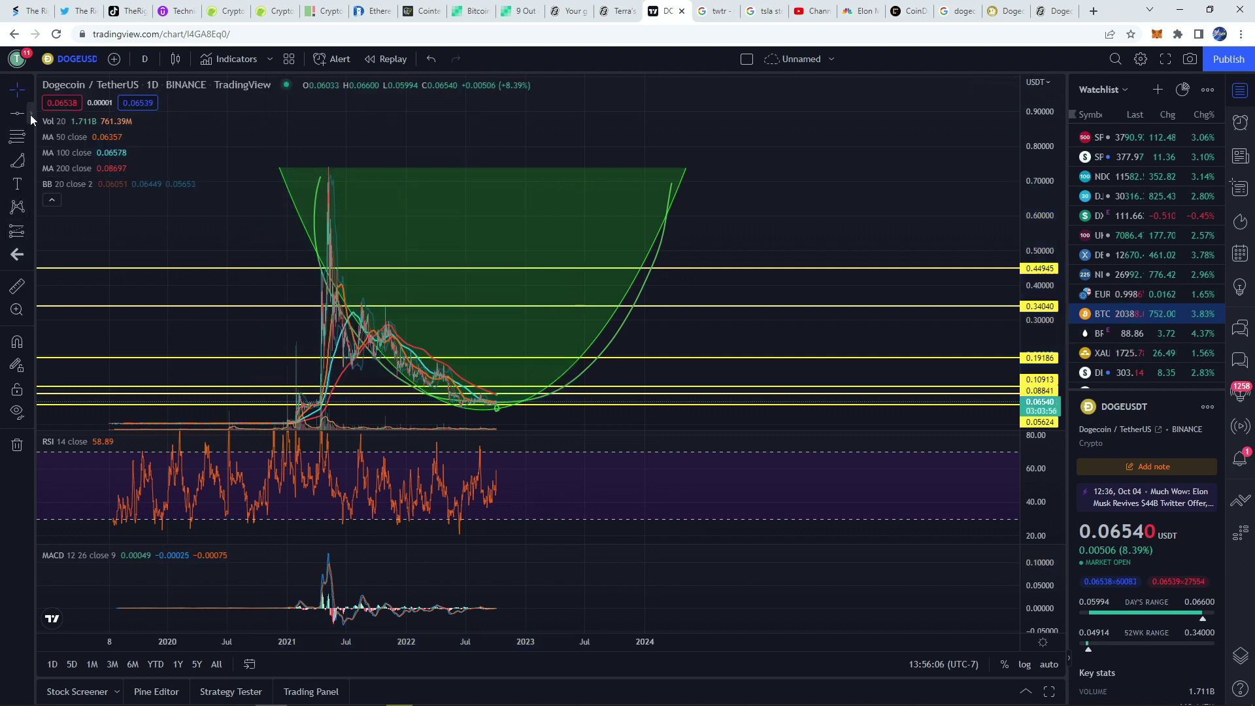
left_click(30, 115)
left_click(79, 114)
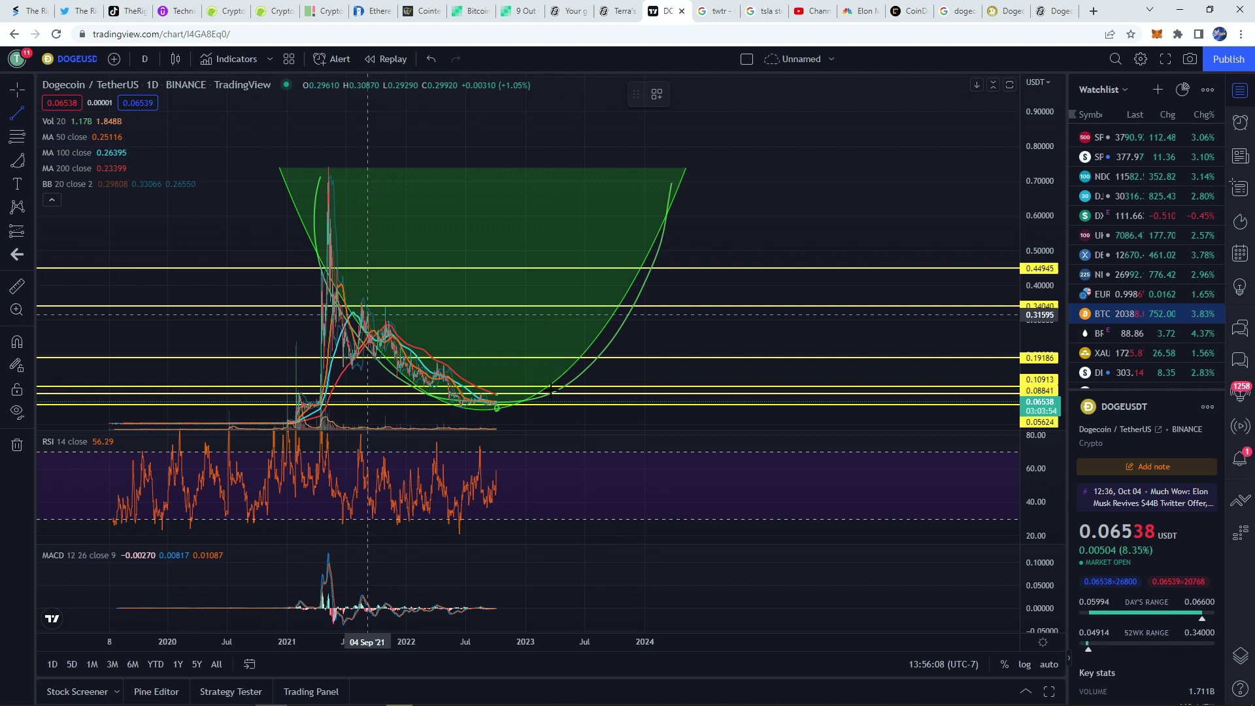
left_click(479, 400)
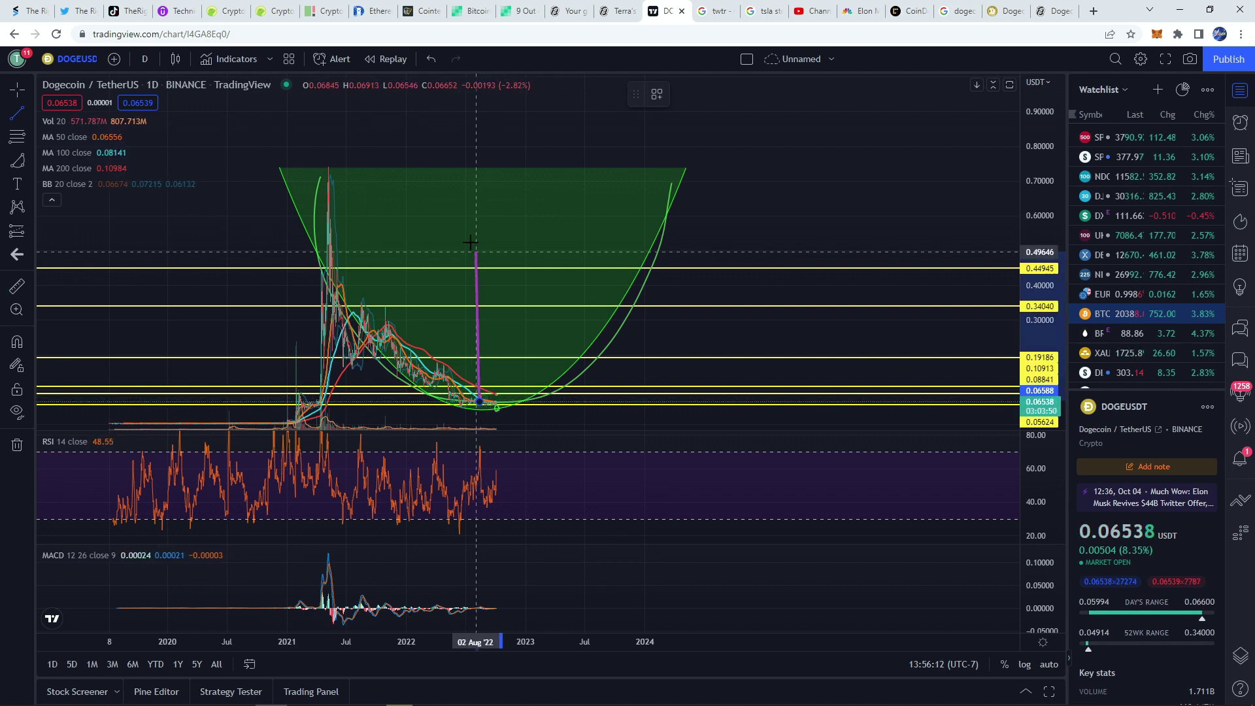
left_click(478, 168)
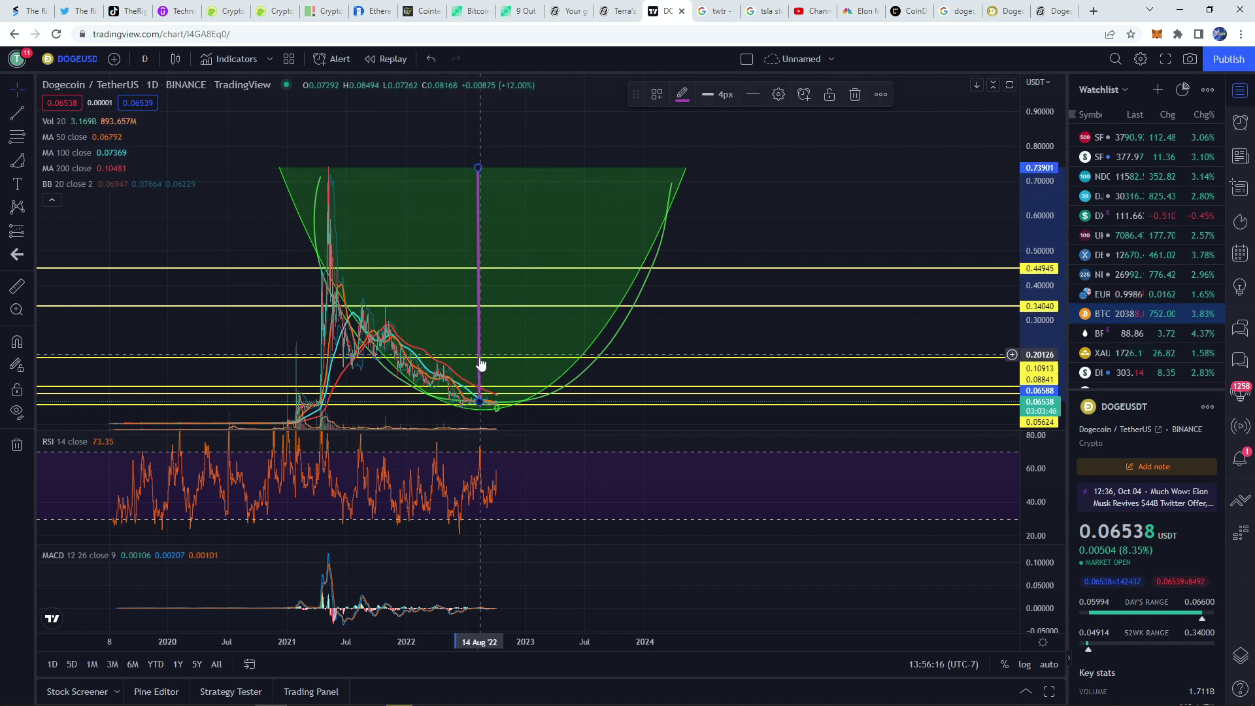
left_click_drag(480, 361, 482, 125)
left_click(725, 169)
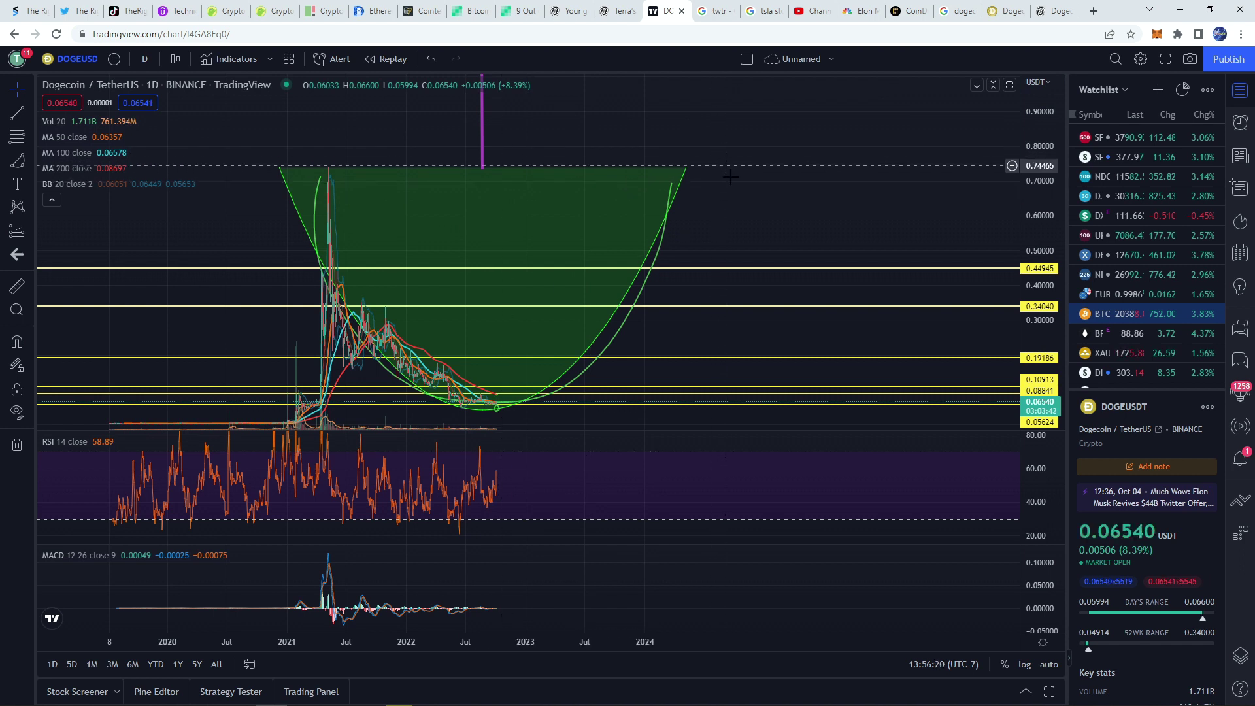
left_click_drag(730, 176, 560, 204)
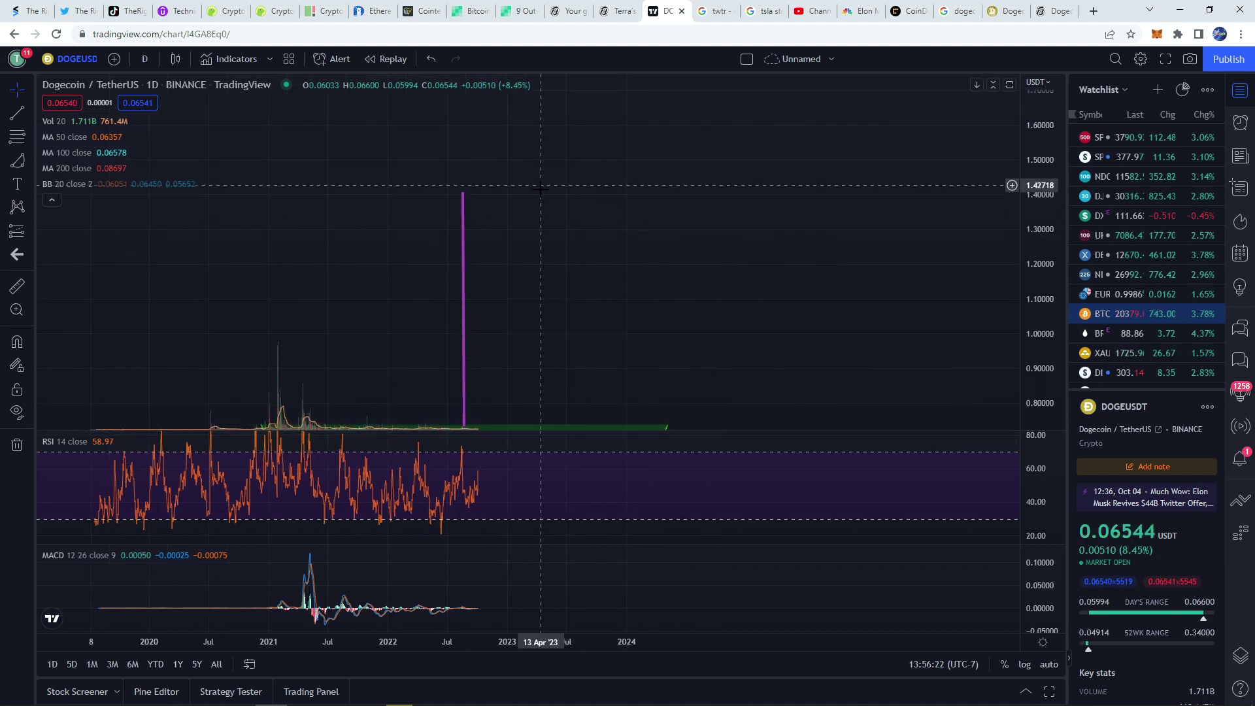
left_click_drag(581, 251, 578, 210)
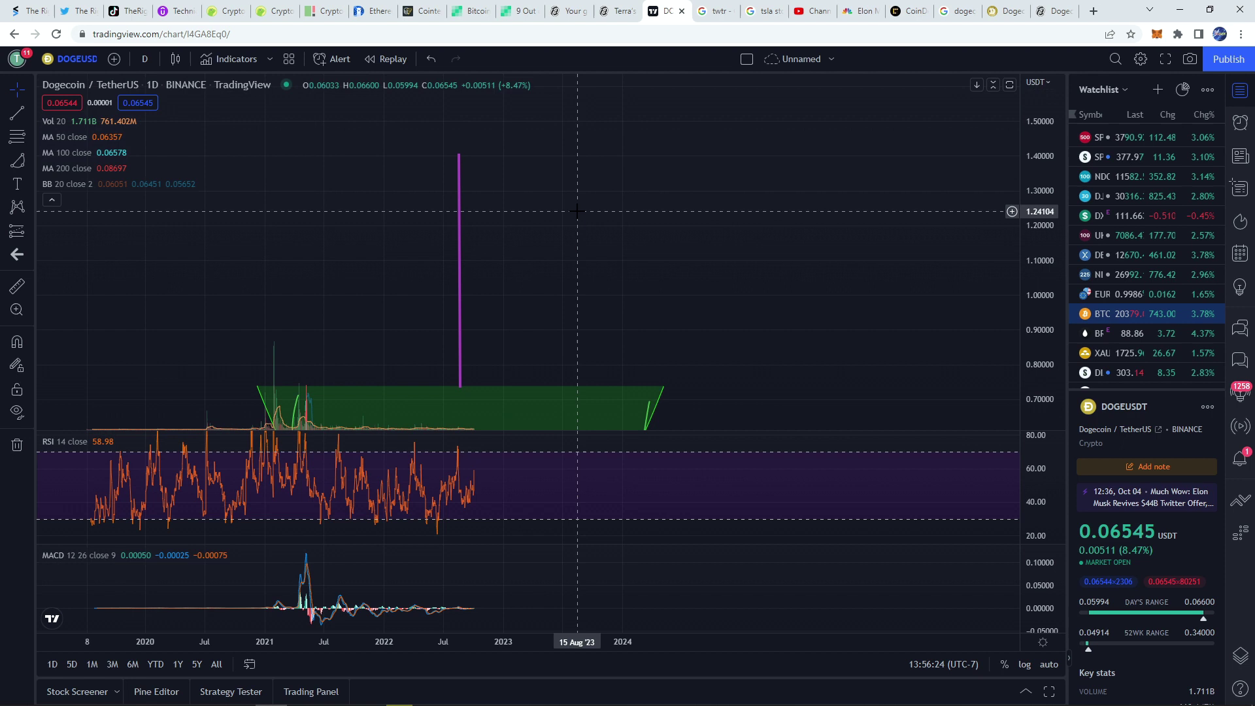
left_click_drag(660, 327, 662, 142)
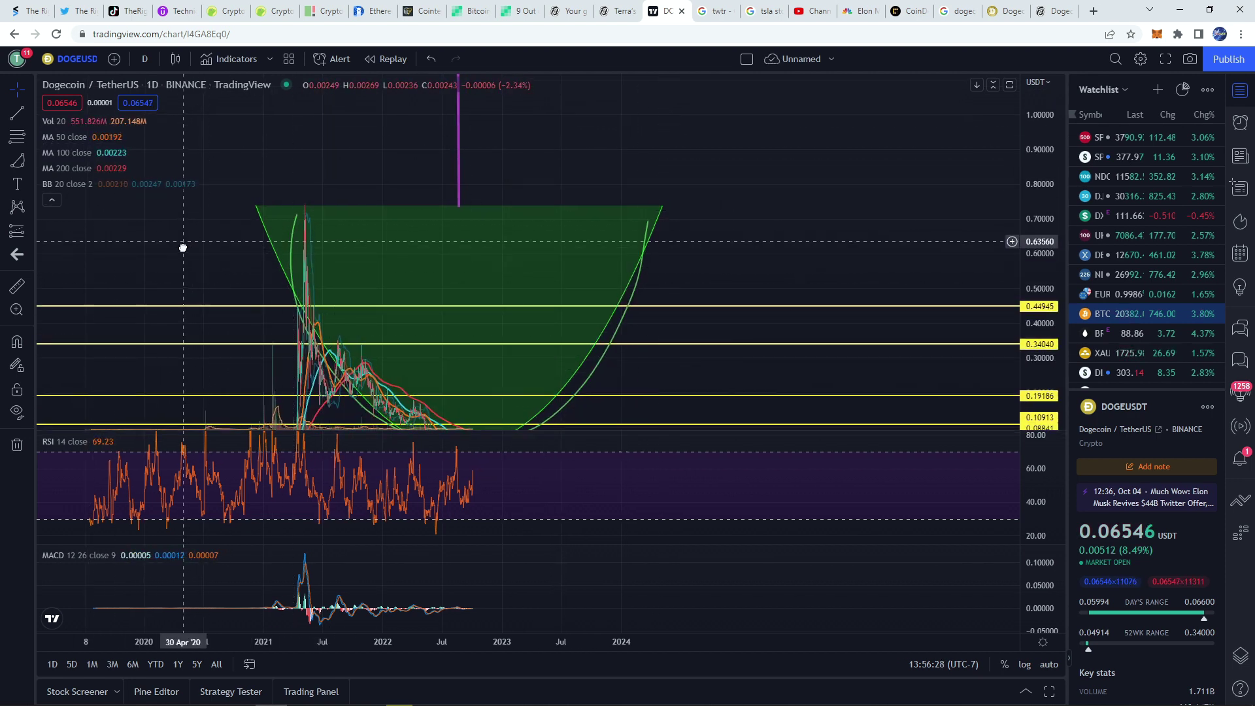
left_click_drag(183, 246, 173, 241)
left_click_drag(427, 244, 734, 205)
left_click(17, 286)
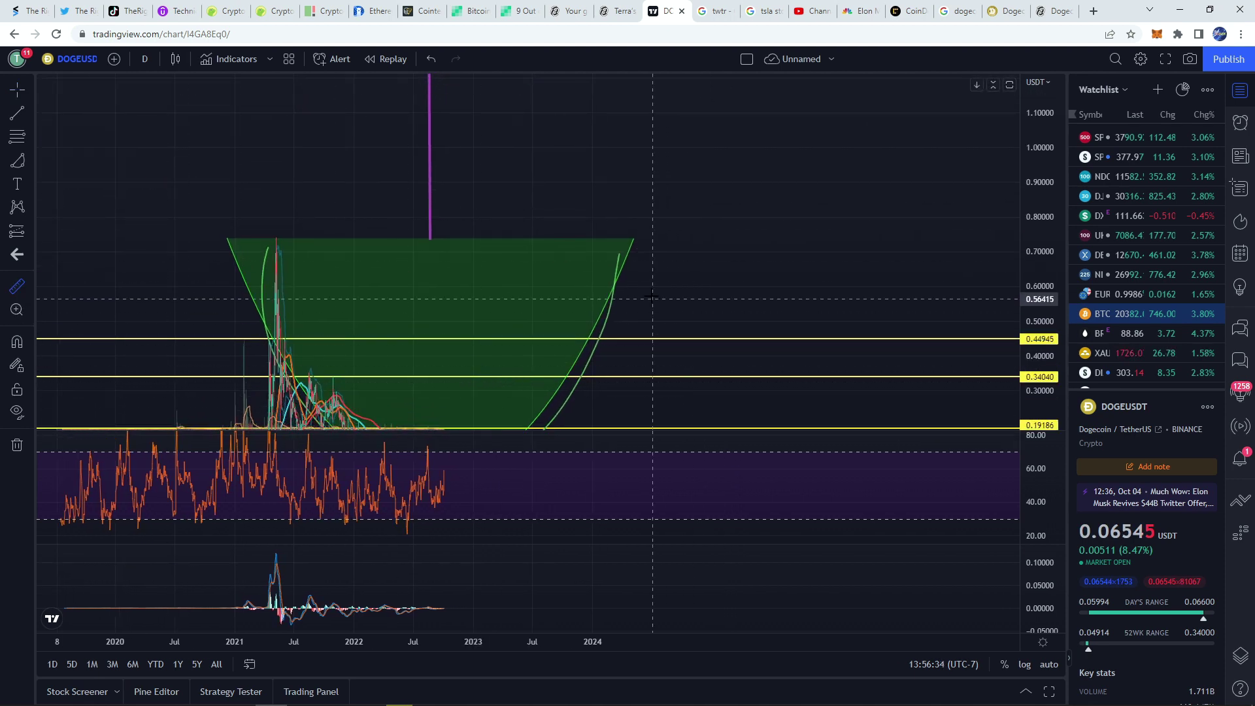
left_click(14, 90)
left_click_drag(508, 204, 516, 151)
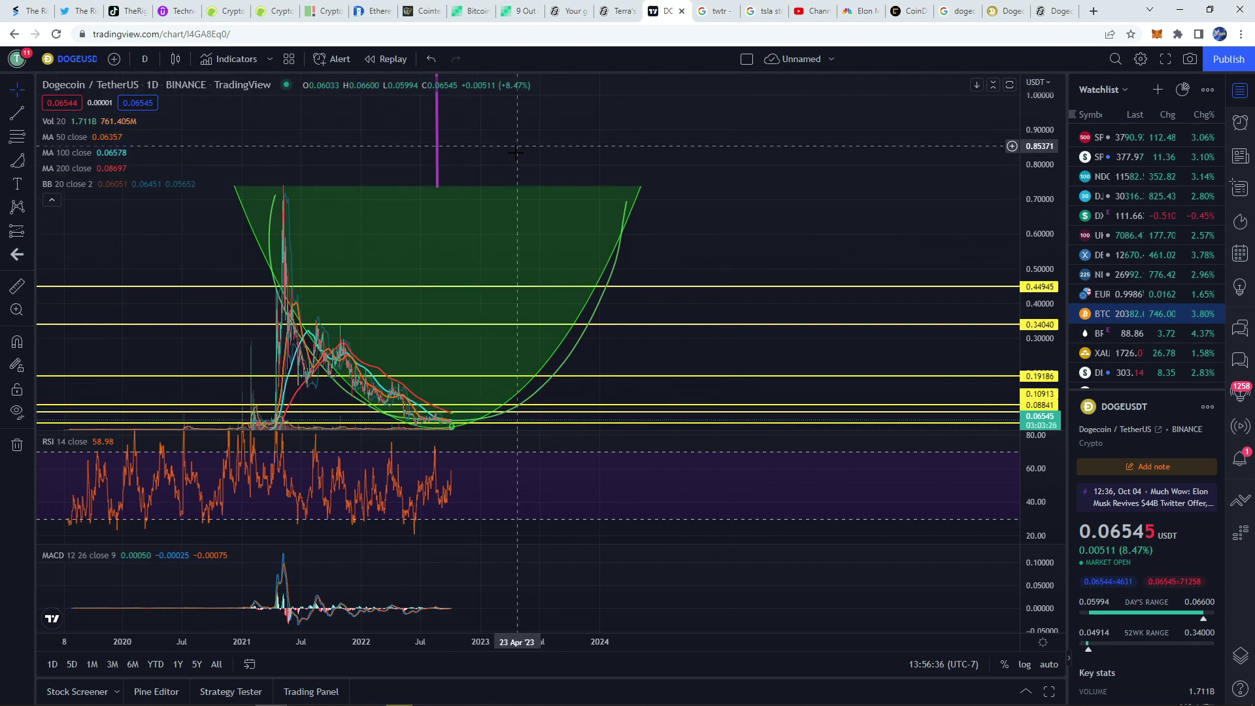
left_click_drag(575, 180, 512, 177)
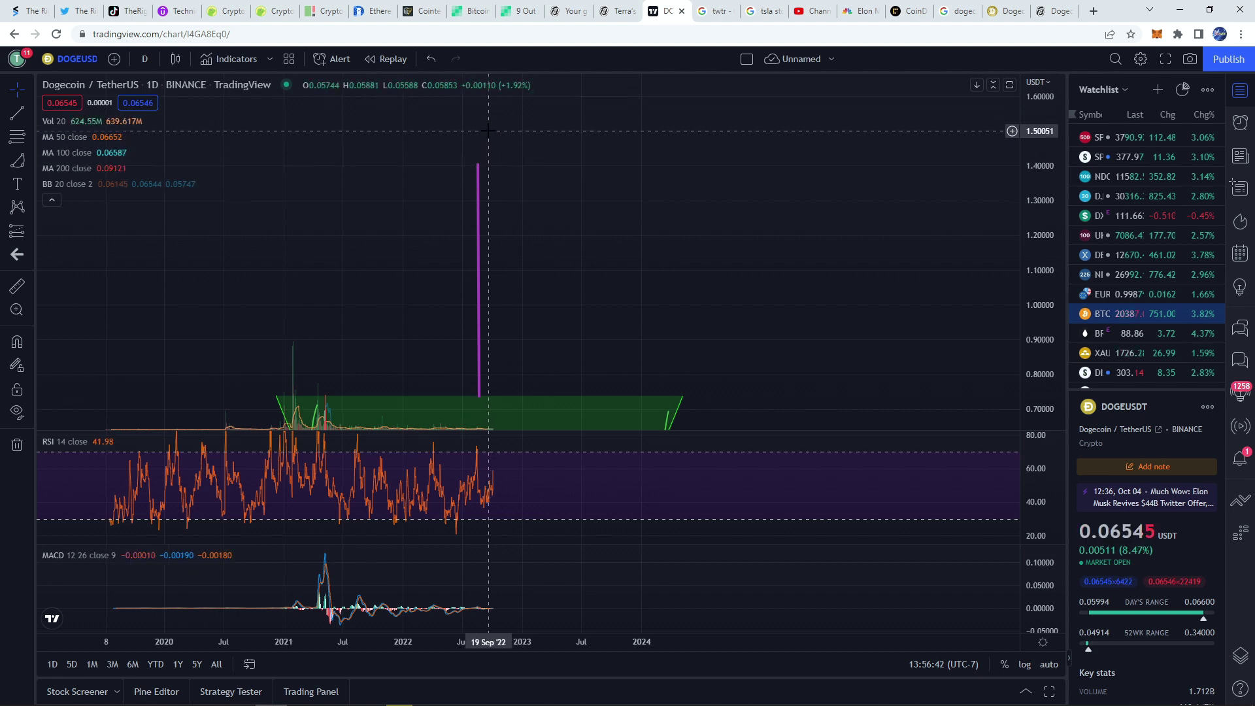
left_click_drag(532, 273, 548, 158)
left_click_drag(597, 246, 614, 249)
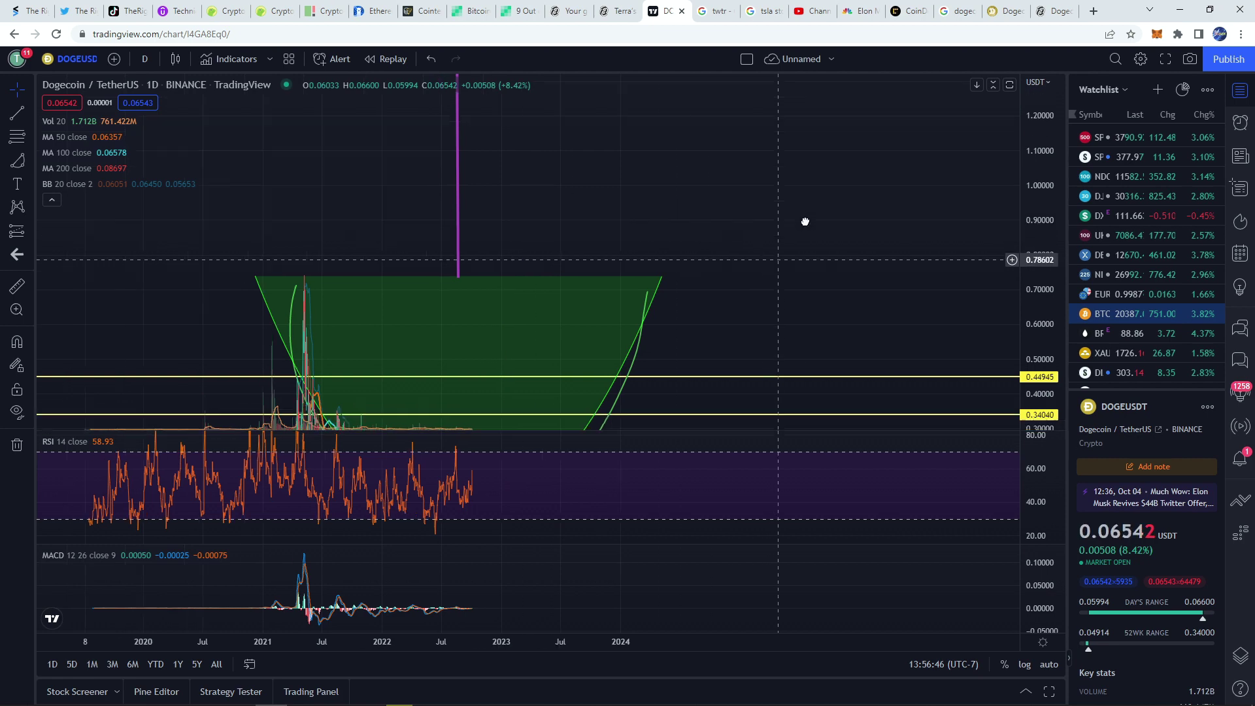
key("alt+r")
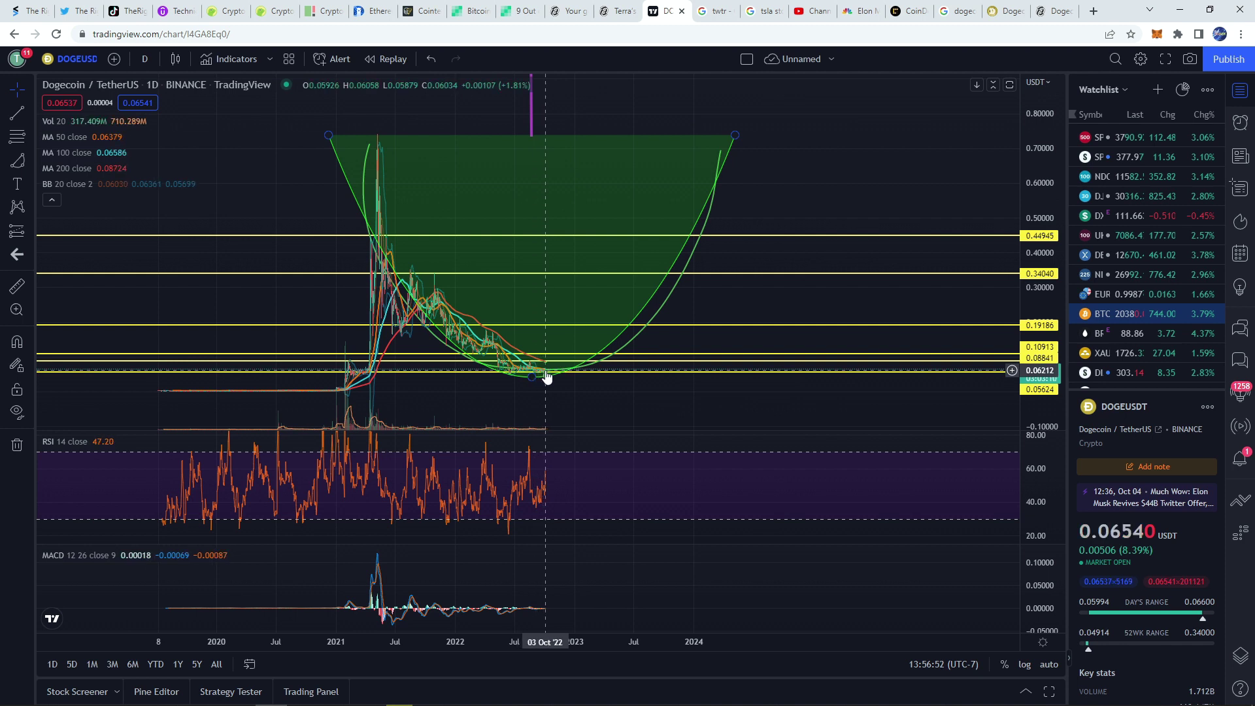
left_click(26, 157)
left_click(76, 179)
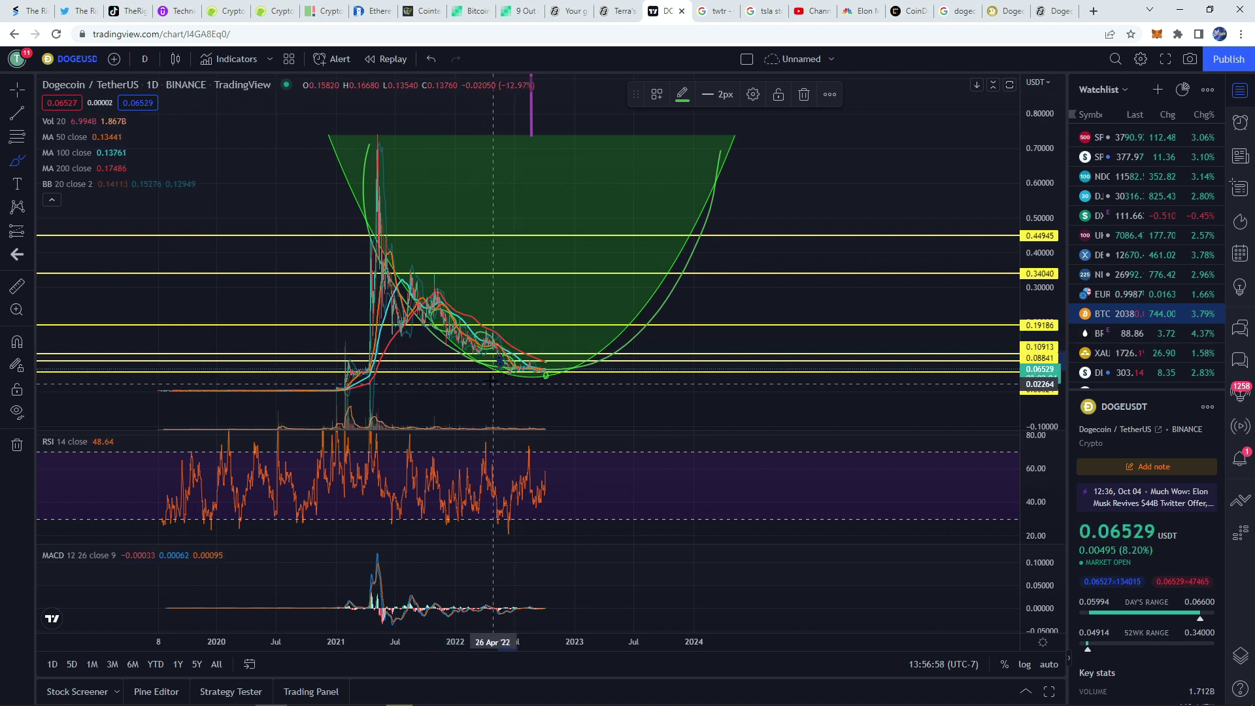
key("ctrl")
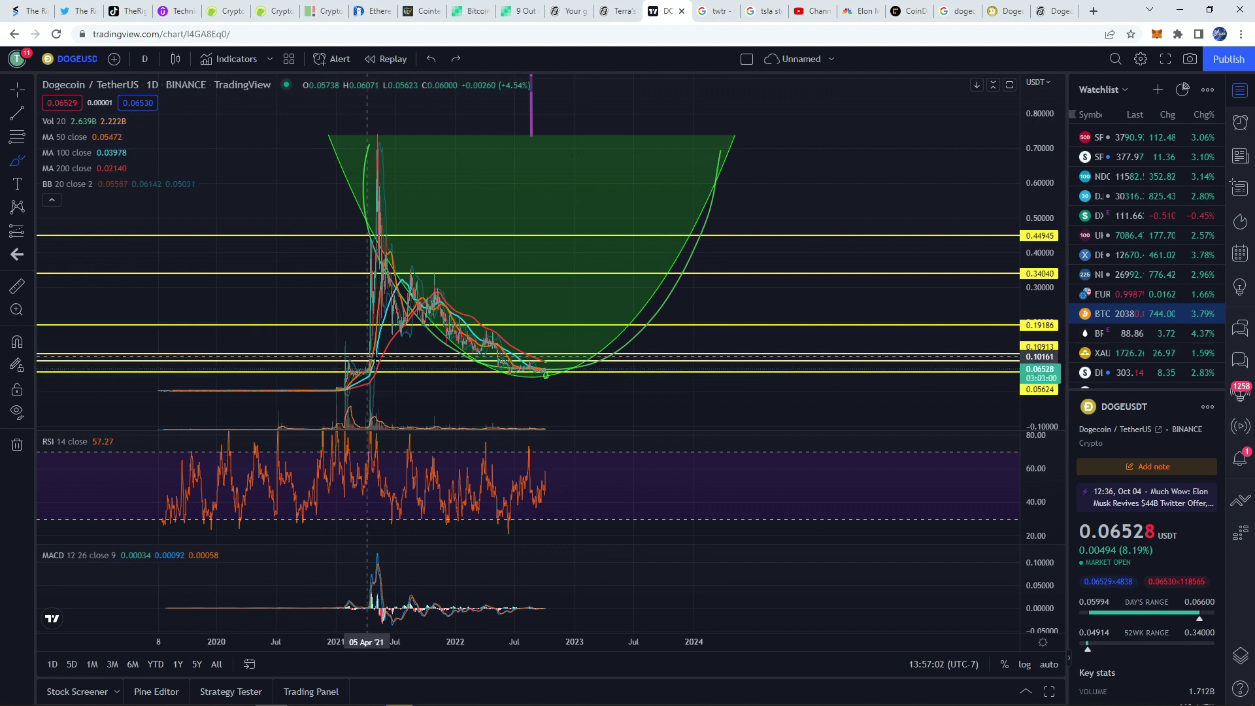
scroll(366, 370, "up", 3)
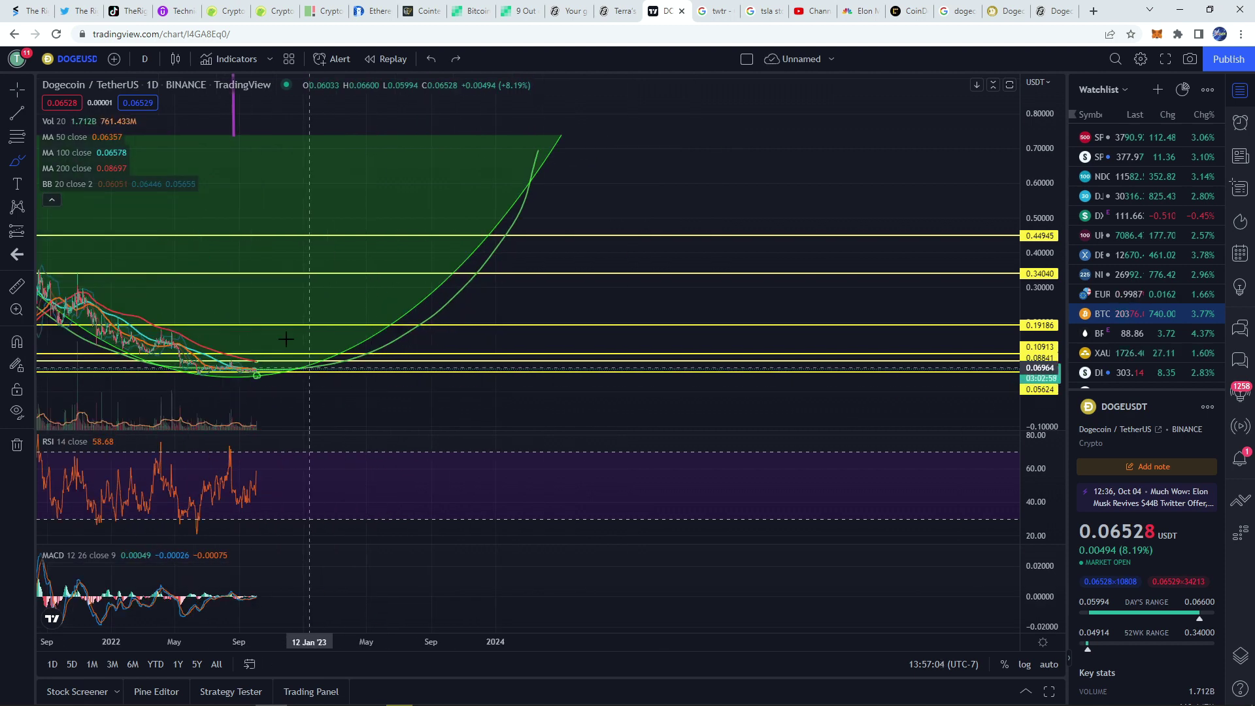
key("ctrl+y")
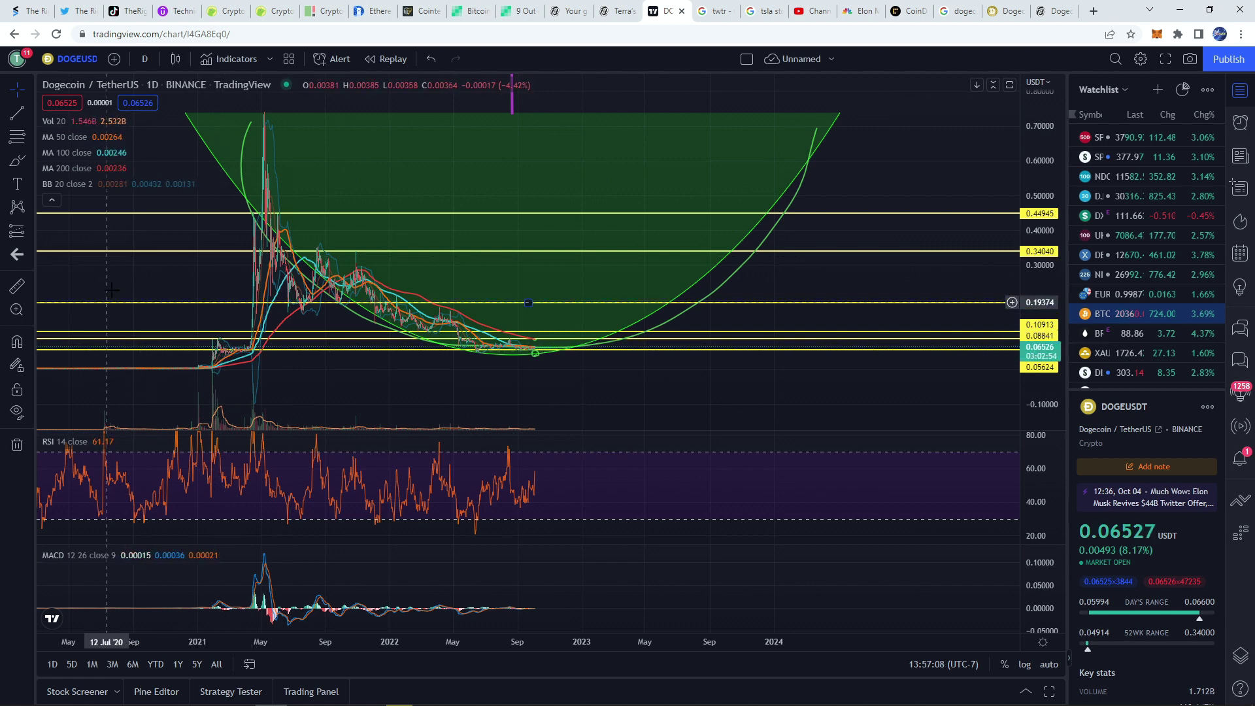
Step: Loop the early-2021 base candles with the green brush, then zoom the chart
left_click(17, 160)
mouse_move(256, 357)
left_mouse_down()
mouse_move(189, 347)
mouse_move(268, 341)
mouse_move(234, 361)
left_mouse_up()
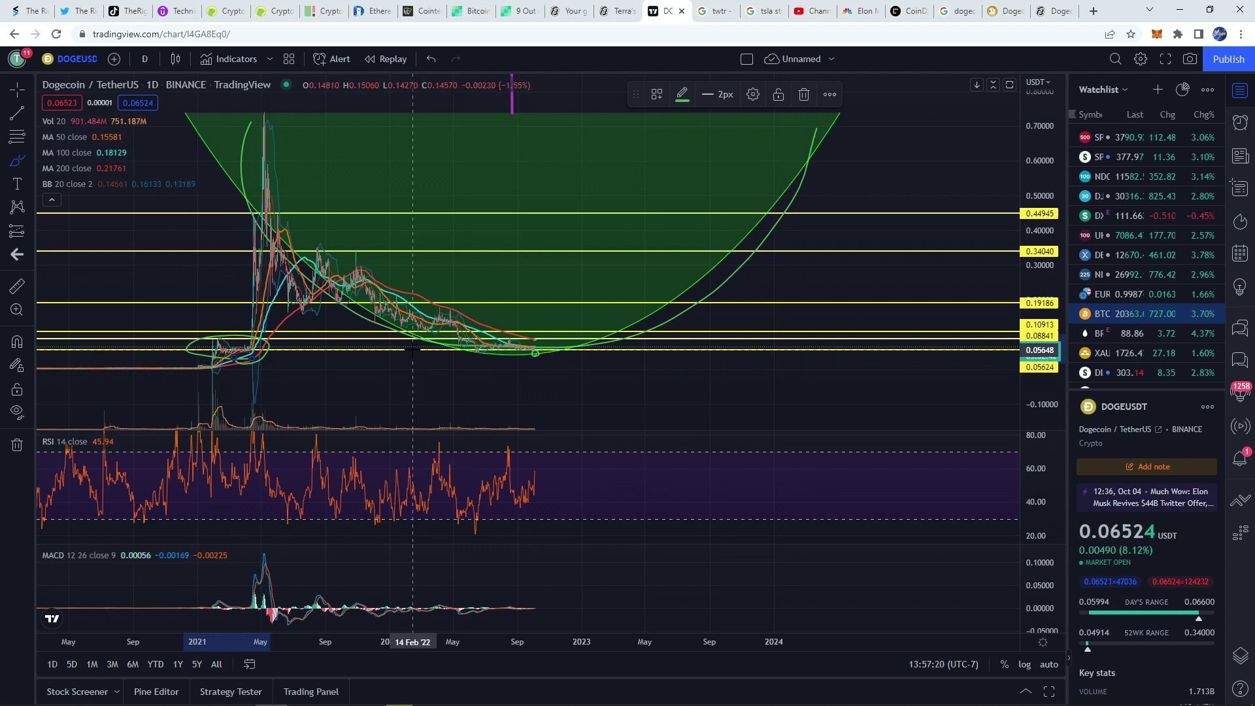
scroll(529, 356, "up", 5)
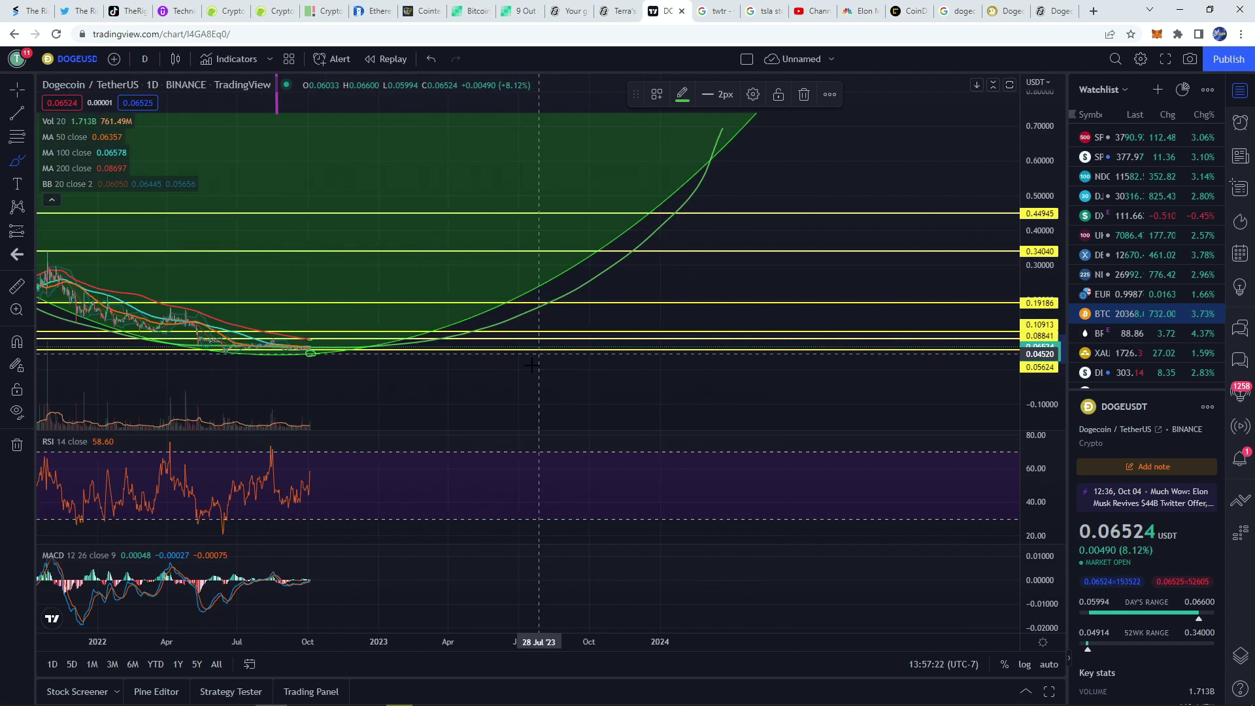
scroll(251, 330, "down", 3)
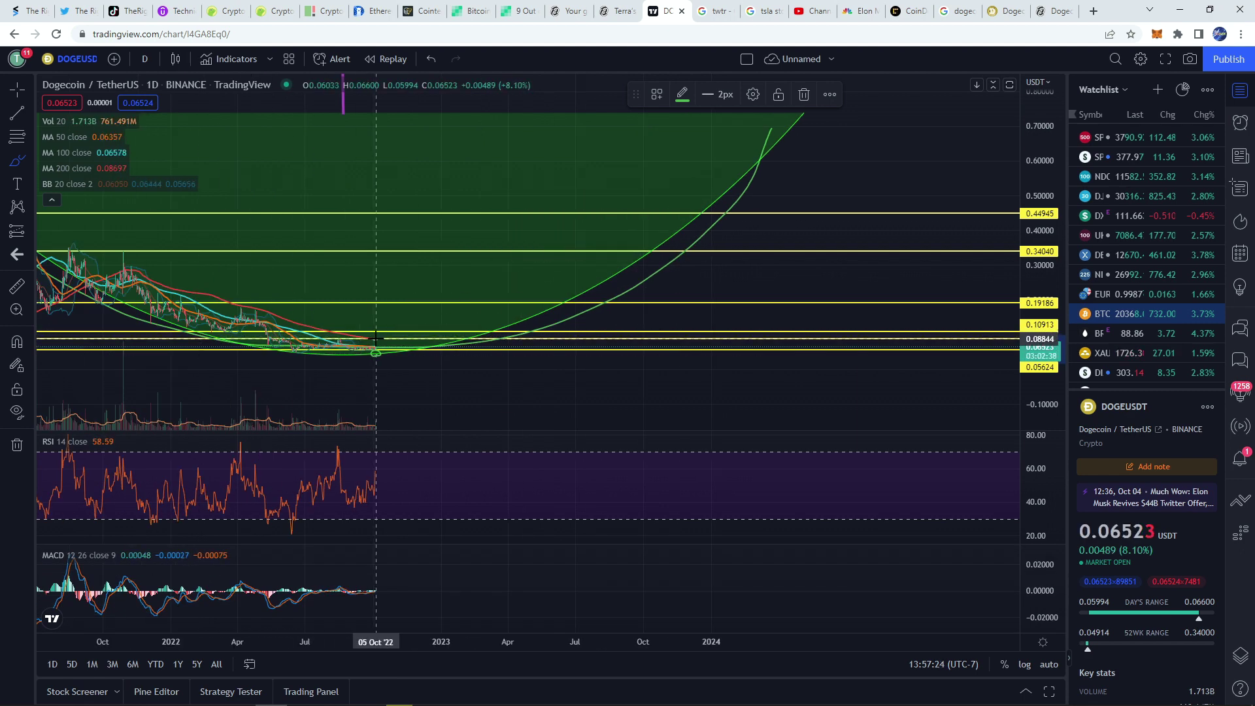
scroll(368, 317, "down", 3)
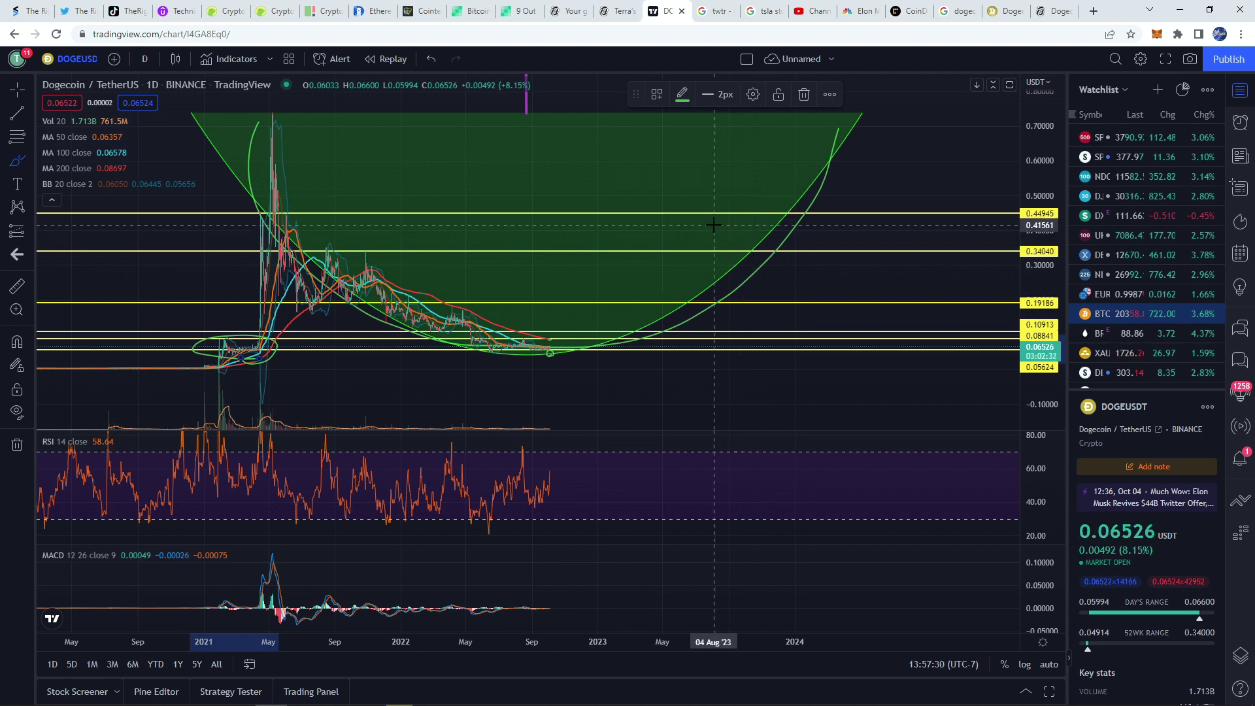
scroll(690, 162, "down", 3)
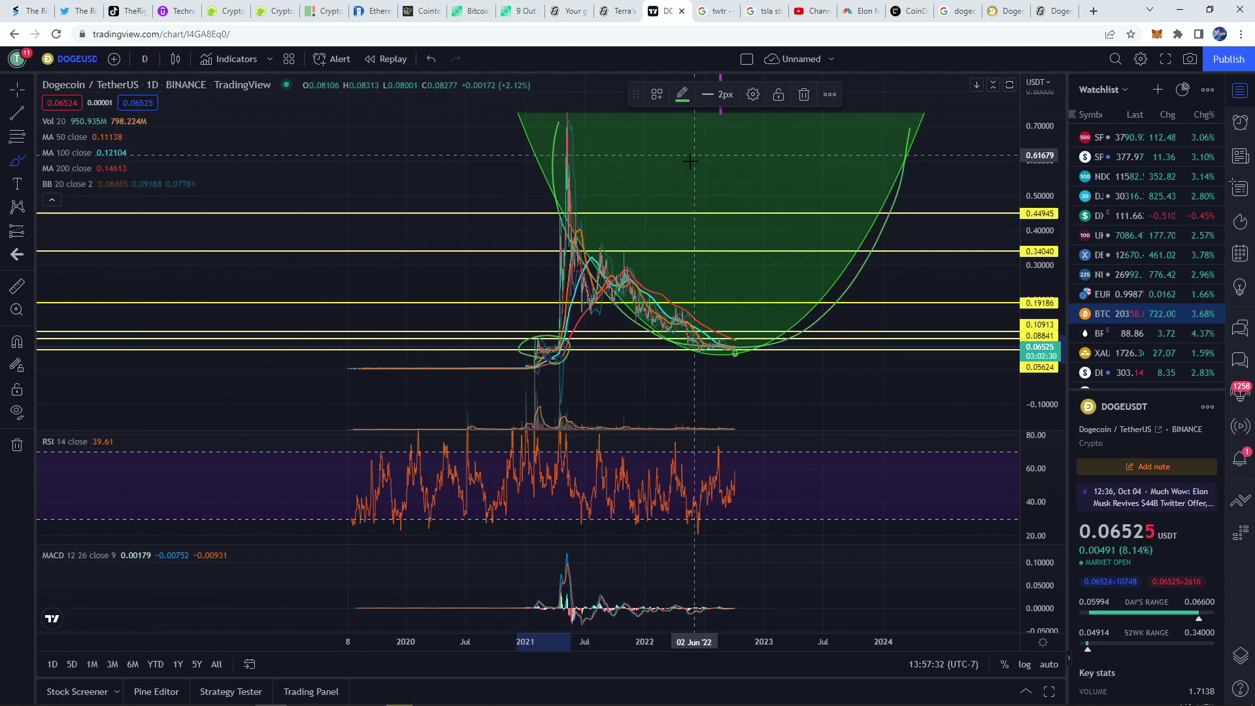
Step: Draw a green line beside the cup, dismiss the magnet mode notice, and pan the cup higher
left_click_drag(413, 147, 353, 280)
key("ctrl")
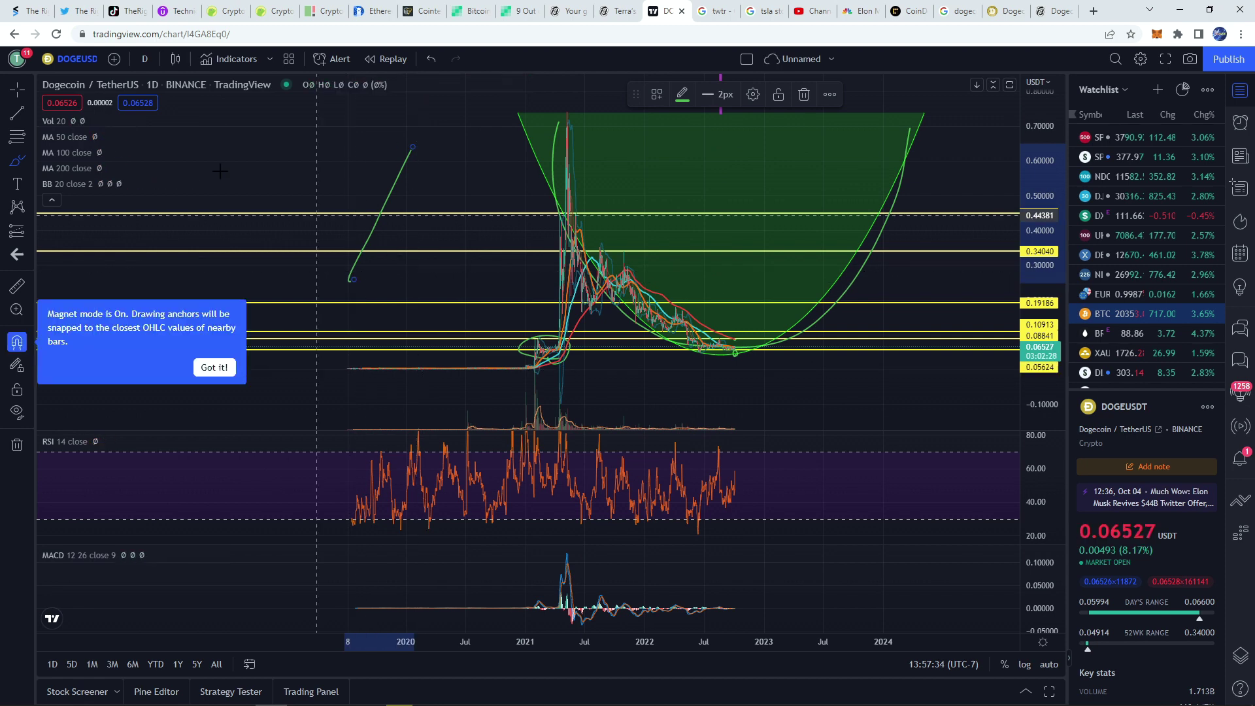
left_click(220, 171)
mouse_move(804, 85)
left_mouse_down()
mouse_move(663, 227)
mouse_move(645, 118)
mouse_move(606, 69)
left_mouse_up()
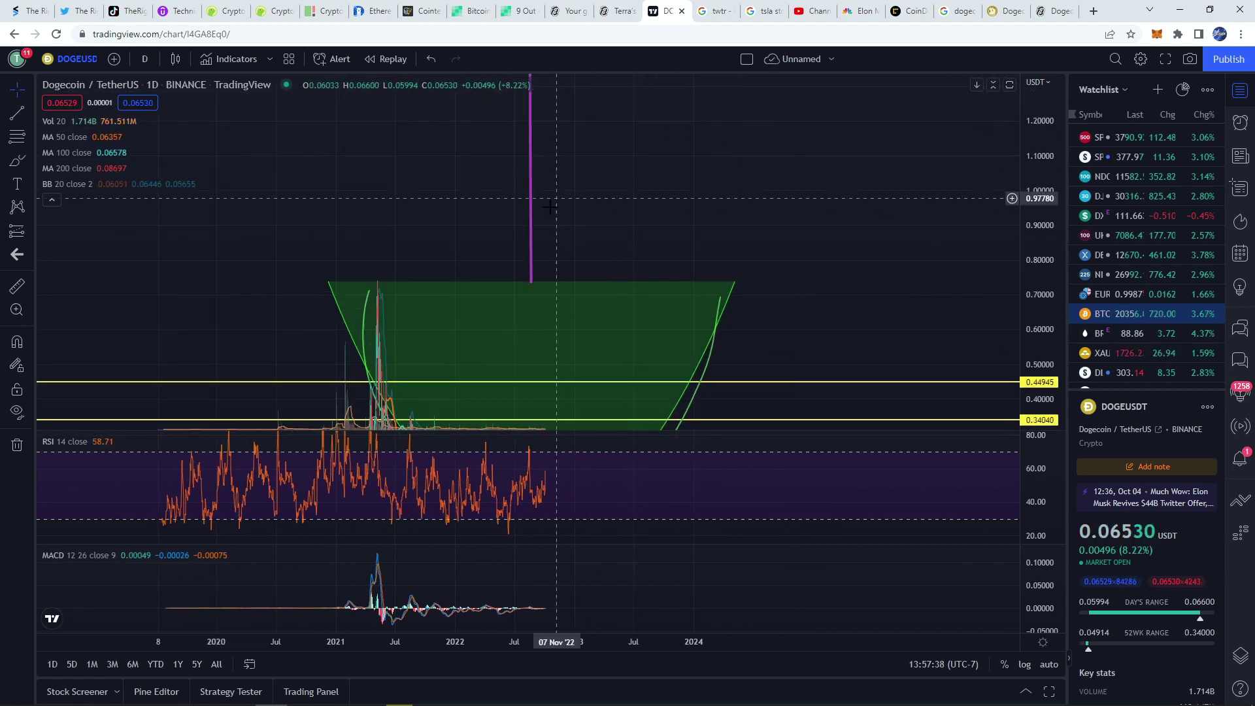
mouse_move(811, 255)
left_mouse_down()
mouse_move(795, 139)
mouse_move(818, 236)
left_mouse_up()
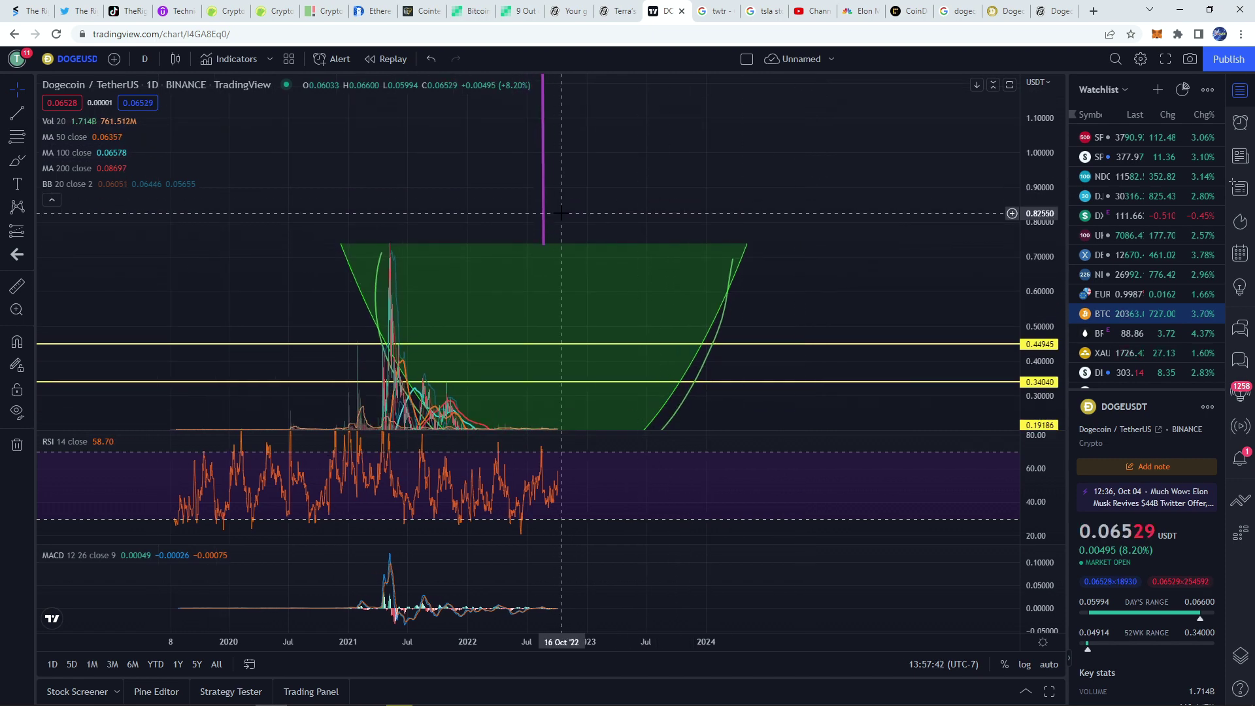
Step: Highlight Dogecoin's 1h, 24h and 7d gains on CoinGecko, then mark the CNBC Twitter headline
left_click(224, 12)
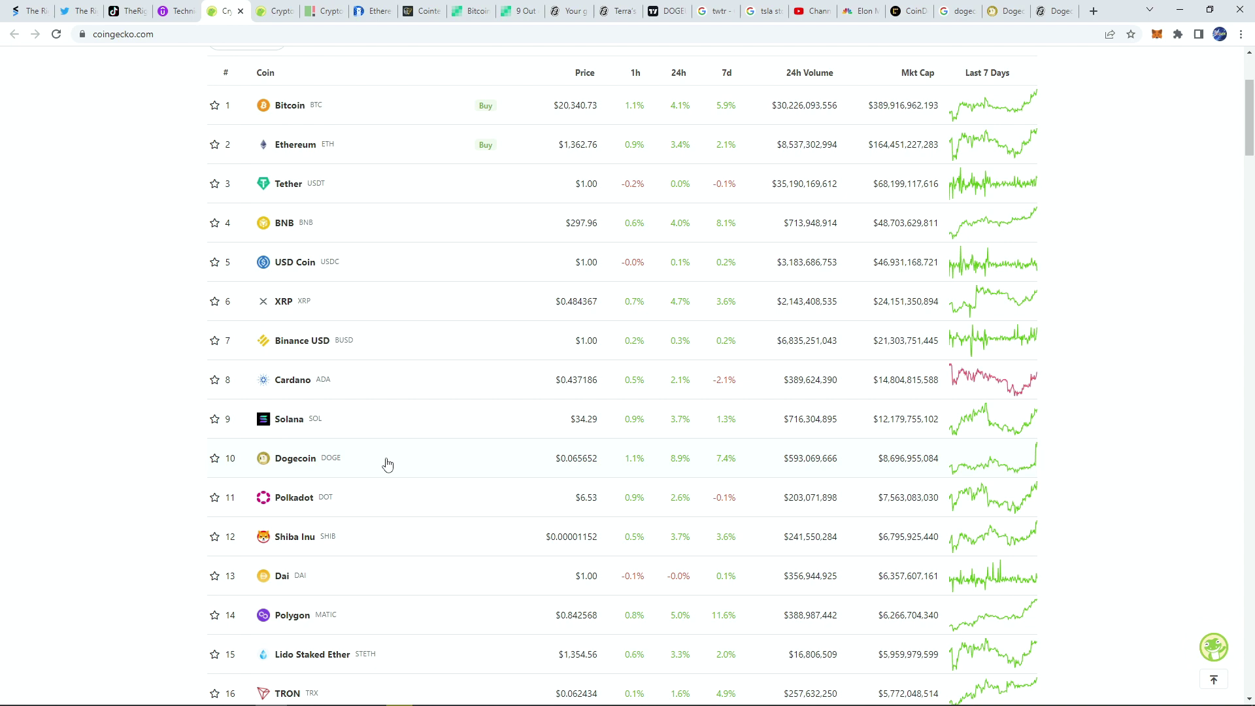
left_click_drag(618, 457, 765, 465)
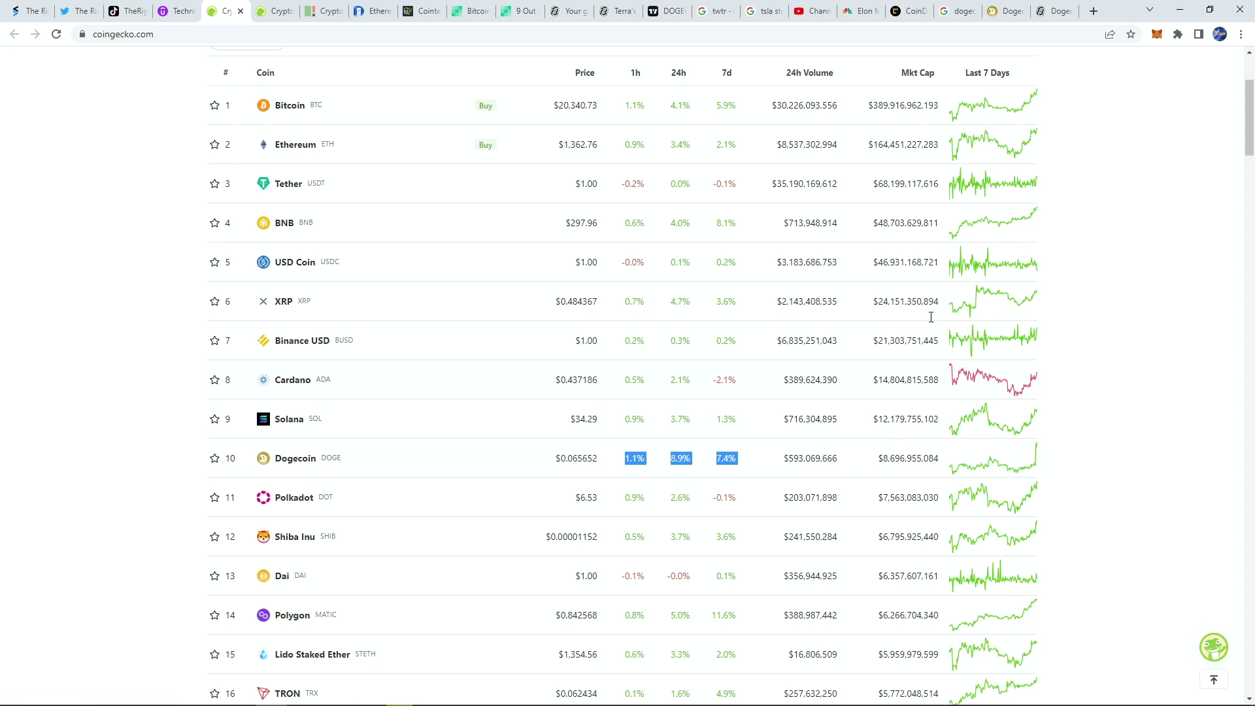
left_click(1139, 247)
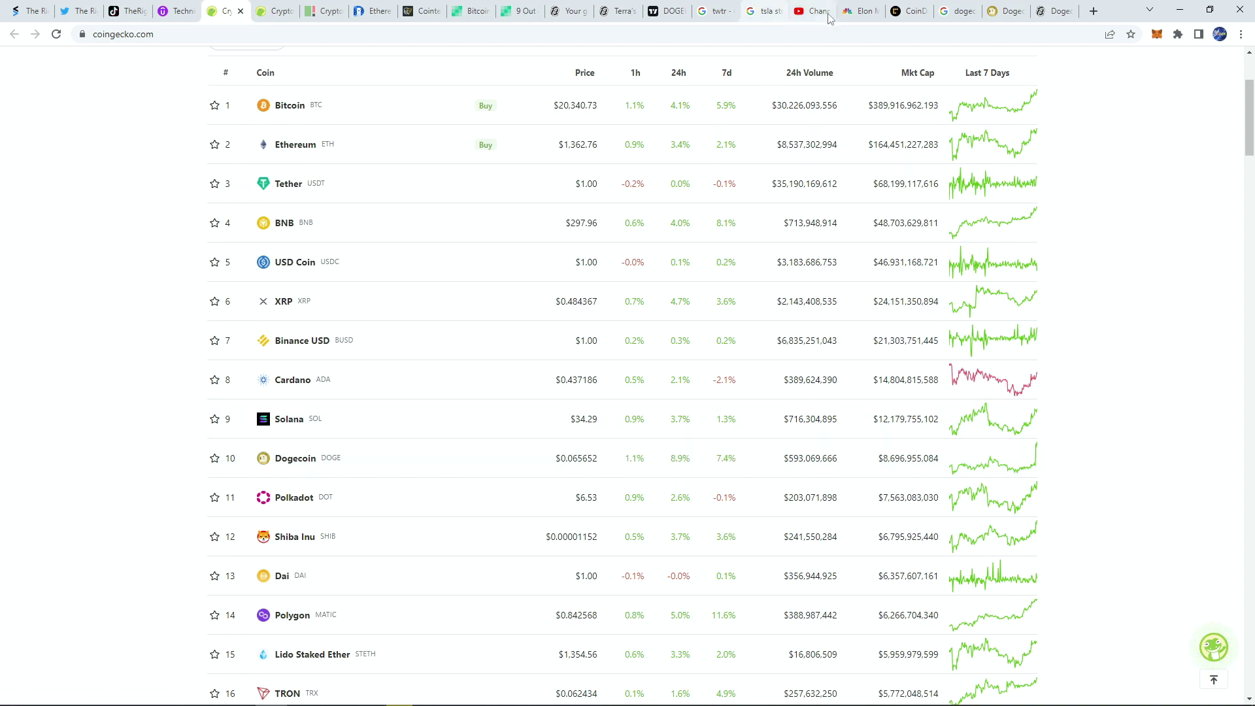
left_click(857, 11)
left_click_drag(268, 168, 664, 252)
Step: Highlight Tesla's 248.42 USD share price in the tsla stock results
left_click(664, 252)
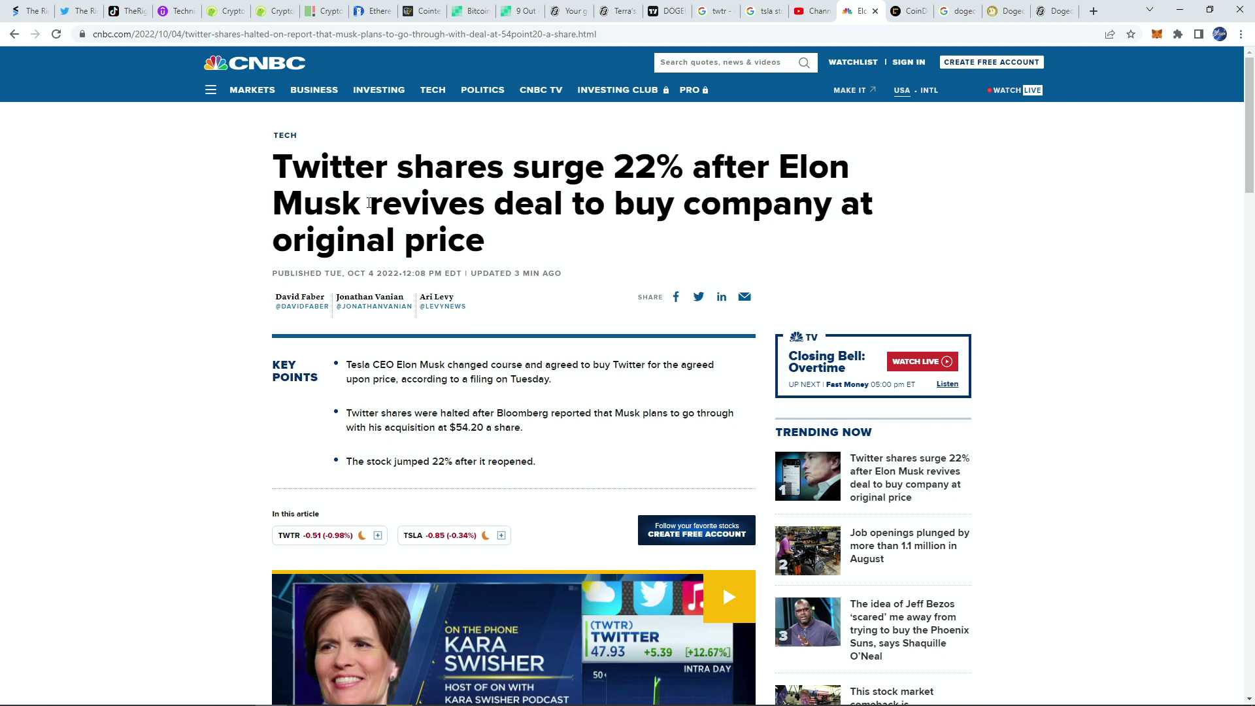
left_click(714, 12)
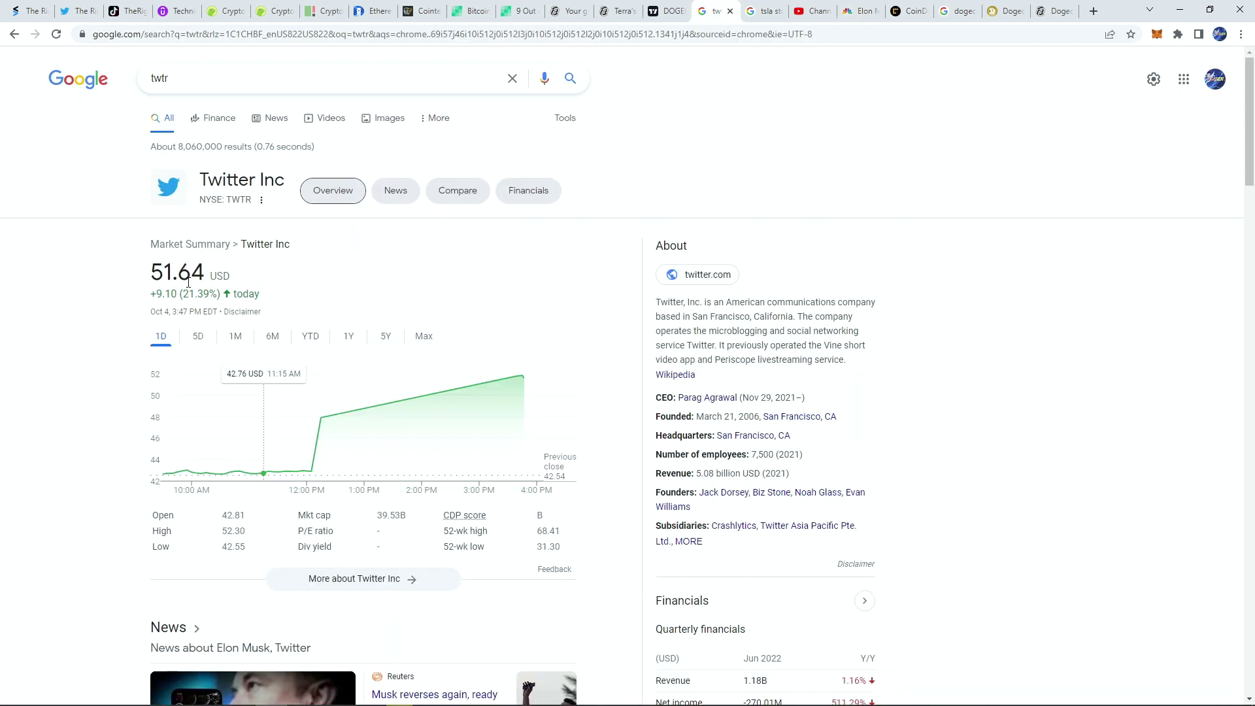
left_click(760, 15)
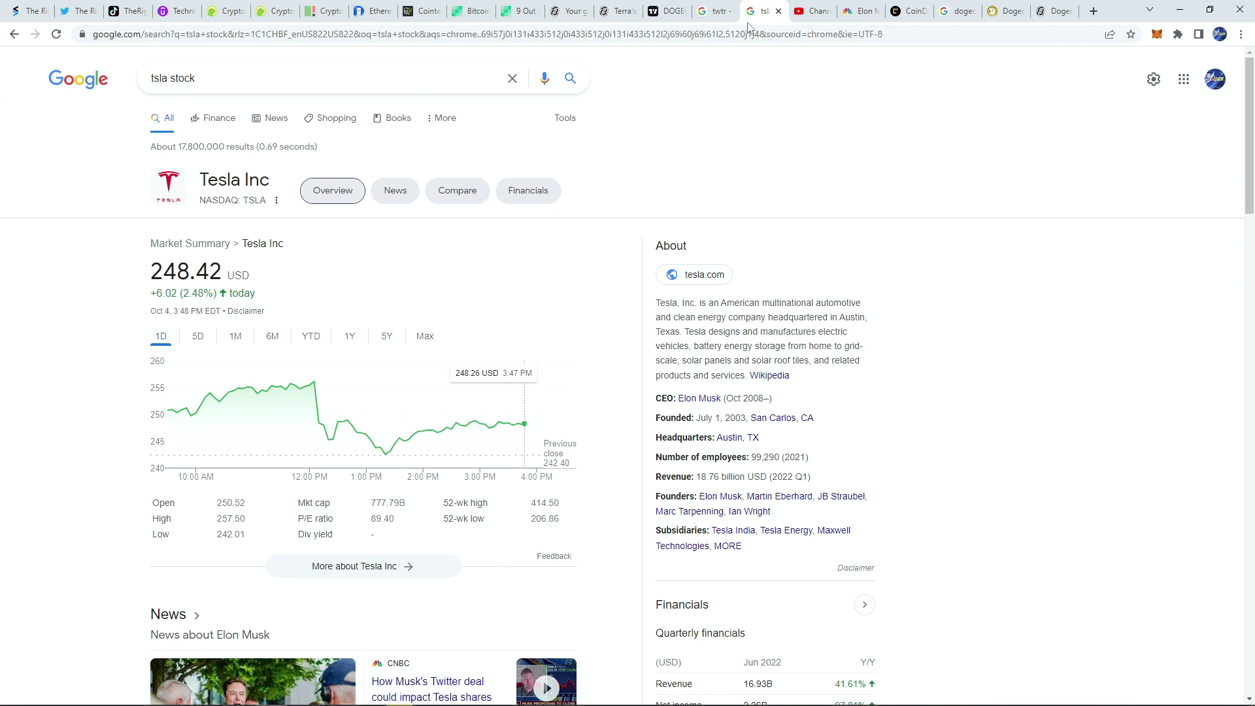
left_click_drag(145, 283, 333, 277)
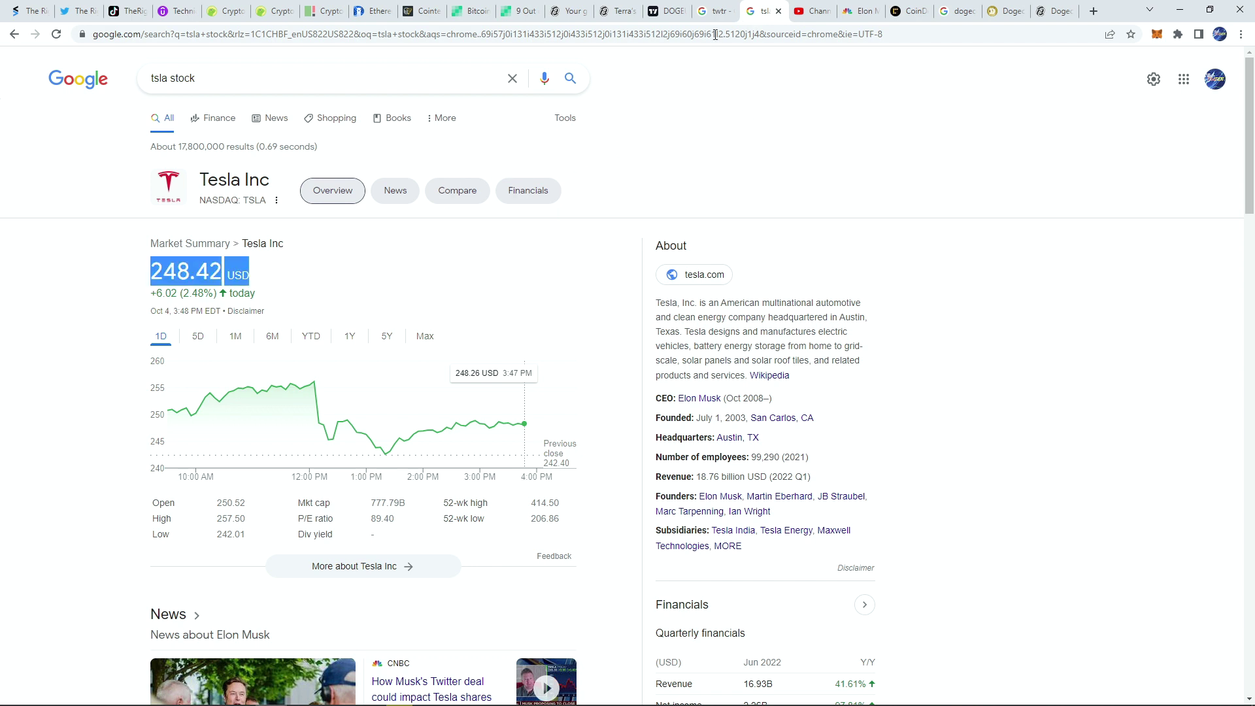
Step: Highlight Twitter's 51.64 USD price and market summary lines, then bring up the dogecoin results
left_click(711, 14)
left_click_drag(130, 270, 344, 276)
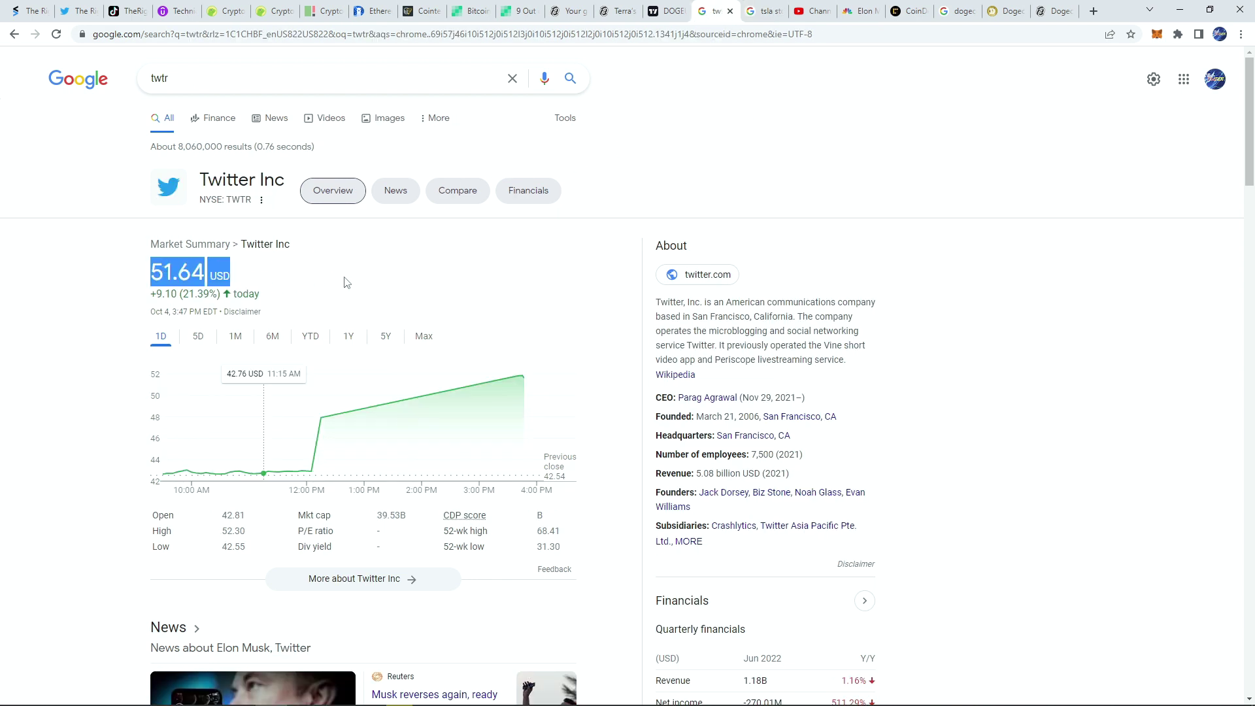
left_click(344, 276)
left_click_drag(140, 262, 330, 310)
left_click(330, 310)
left_click_drag(142, 270, 338, 312)
left_click(338, 312)
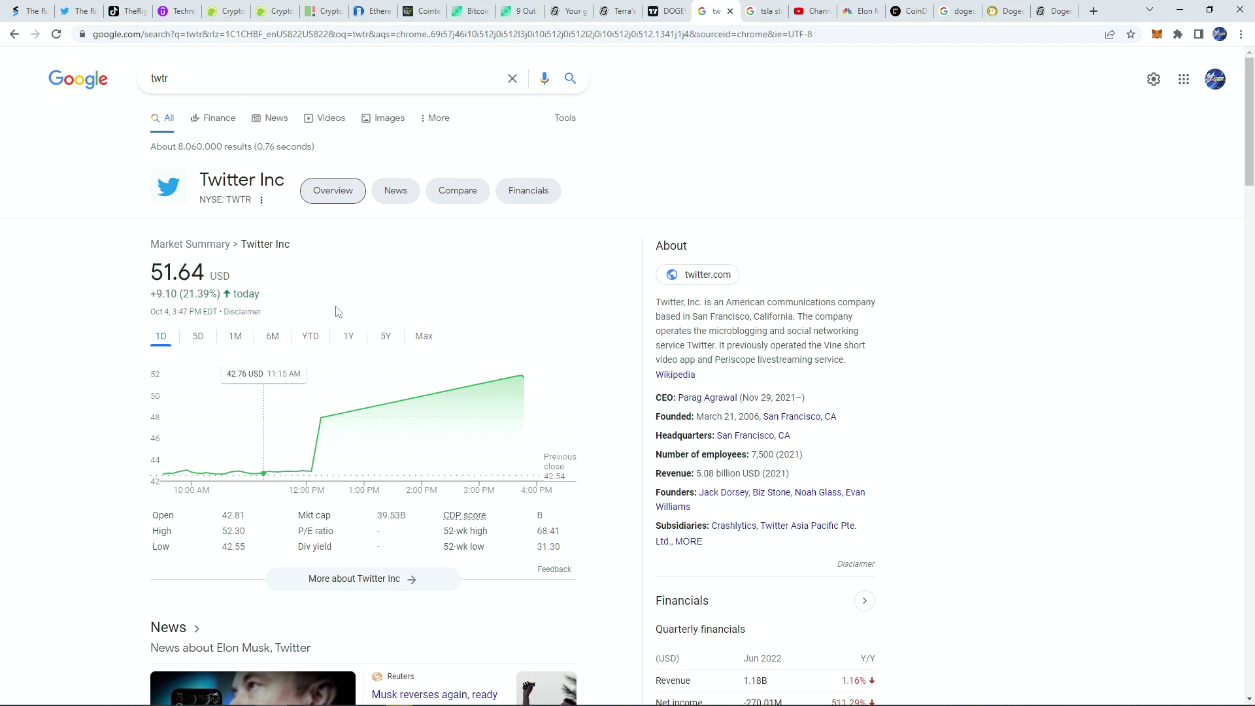
left_click_drag(145, 270, 285, 288)
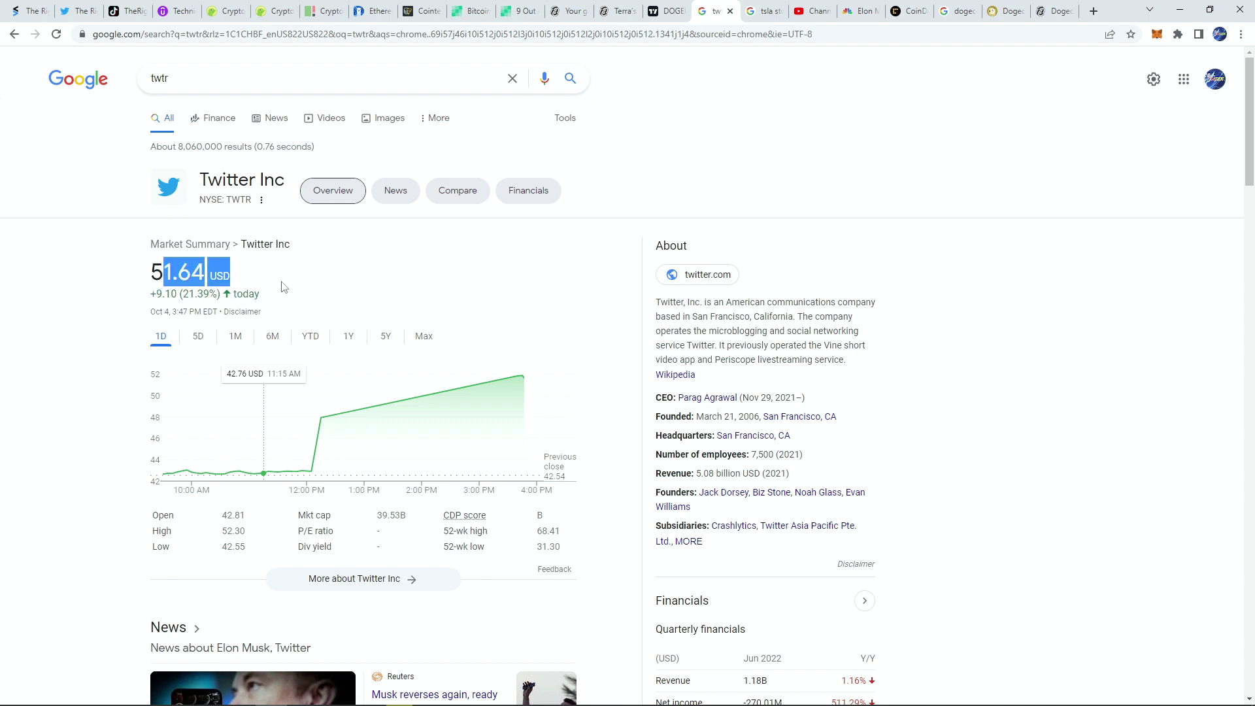
left_click(294, 289)
scroll(138, 322, "down", 3)
scroll(117, 324, "up", 3)
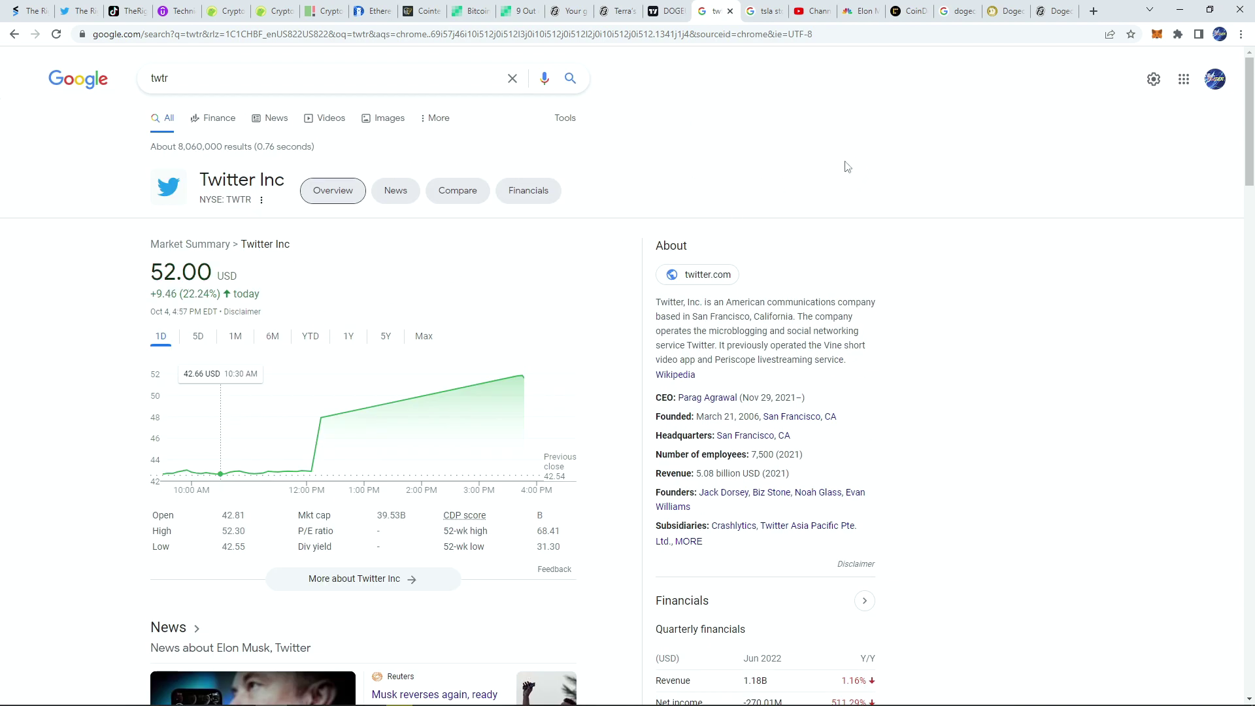
left_click(961, 14)
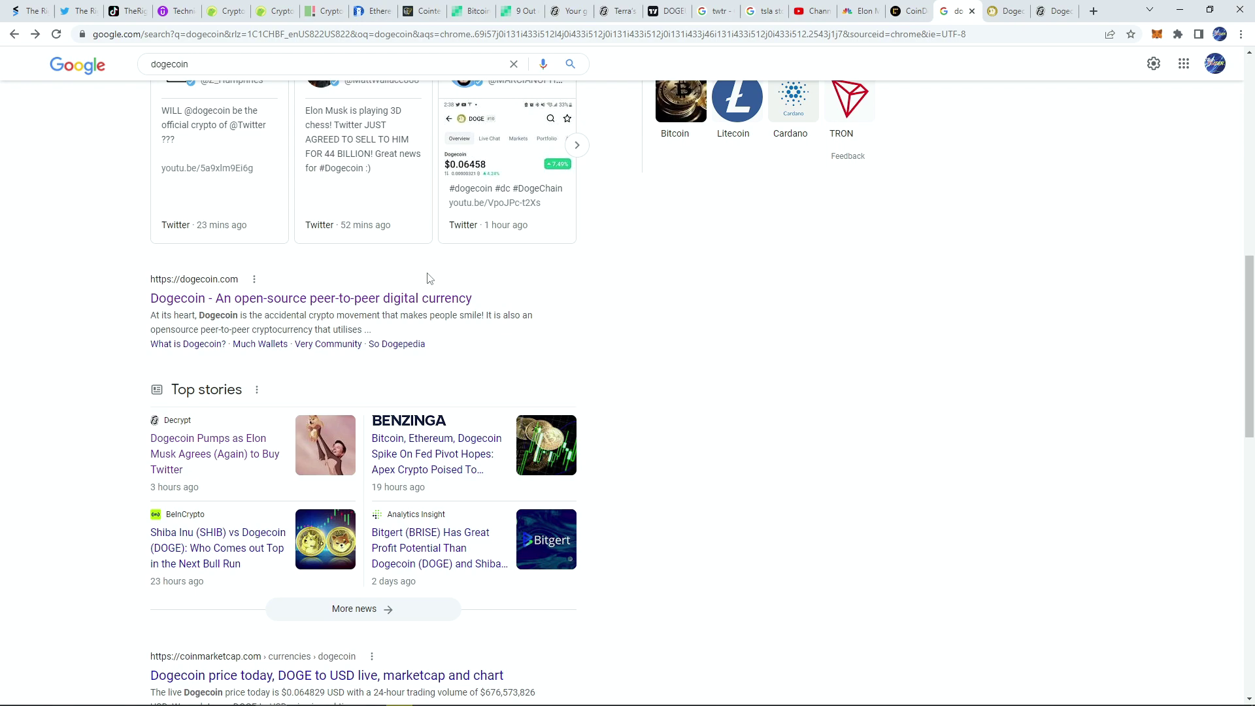
Step: Switch Dogecoin's Google price chart through Max, 6M, 1M and 5D, then return to DOGEUSD
scroll(424, 279, "down", 4)
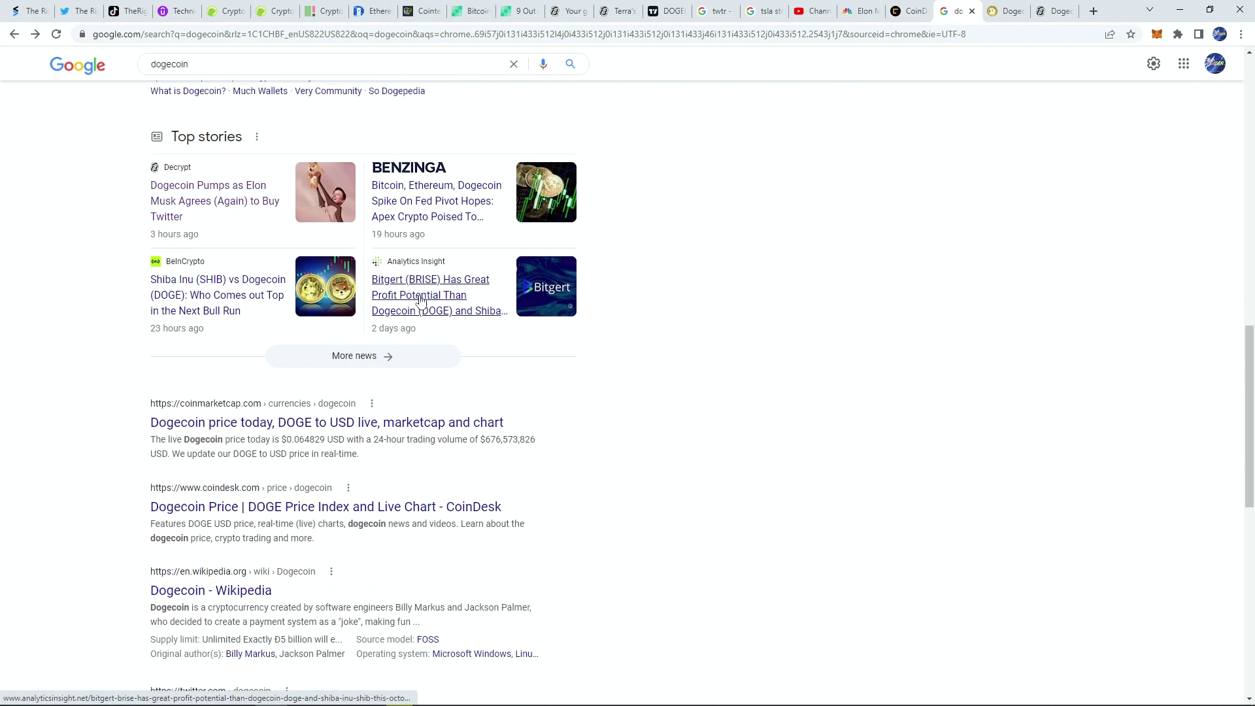
scroll(421, 298, "up", 15)
mouse_move(307, 307)
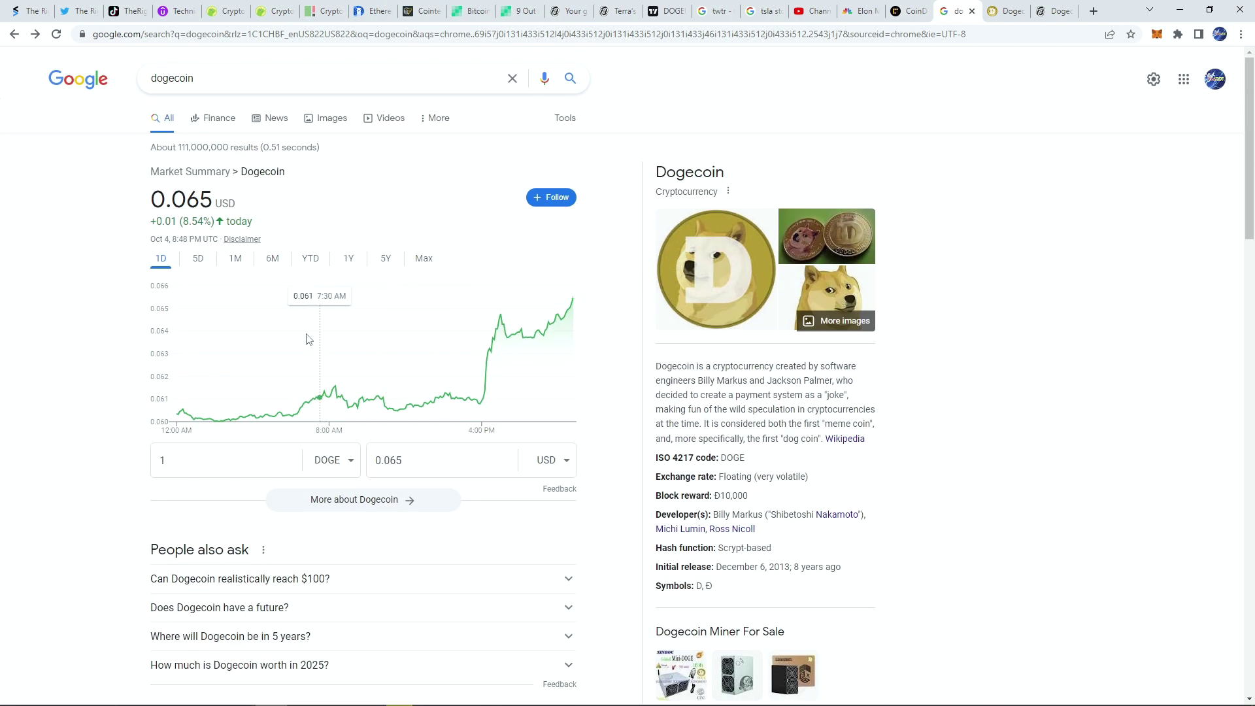
left_click(422, 258)
left_click(272, 259)
left_click(235, 259)
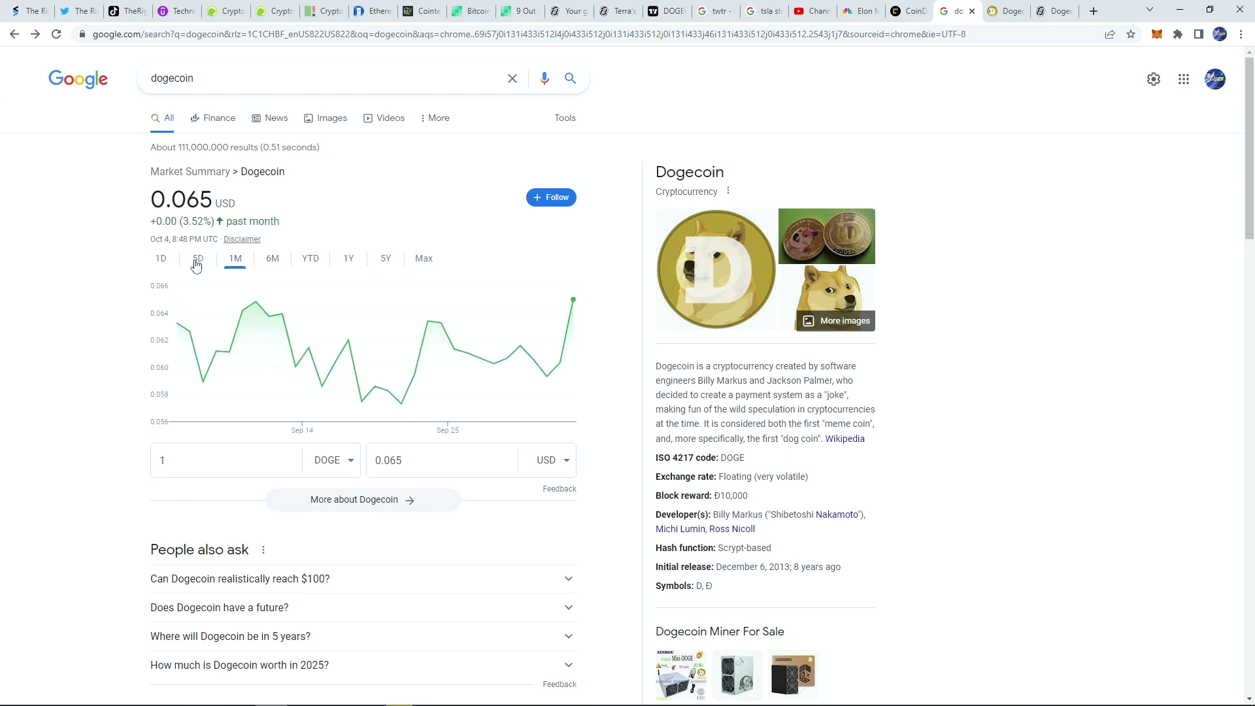
left_click(198, 259)
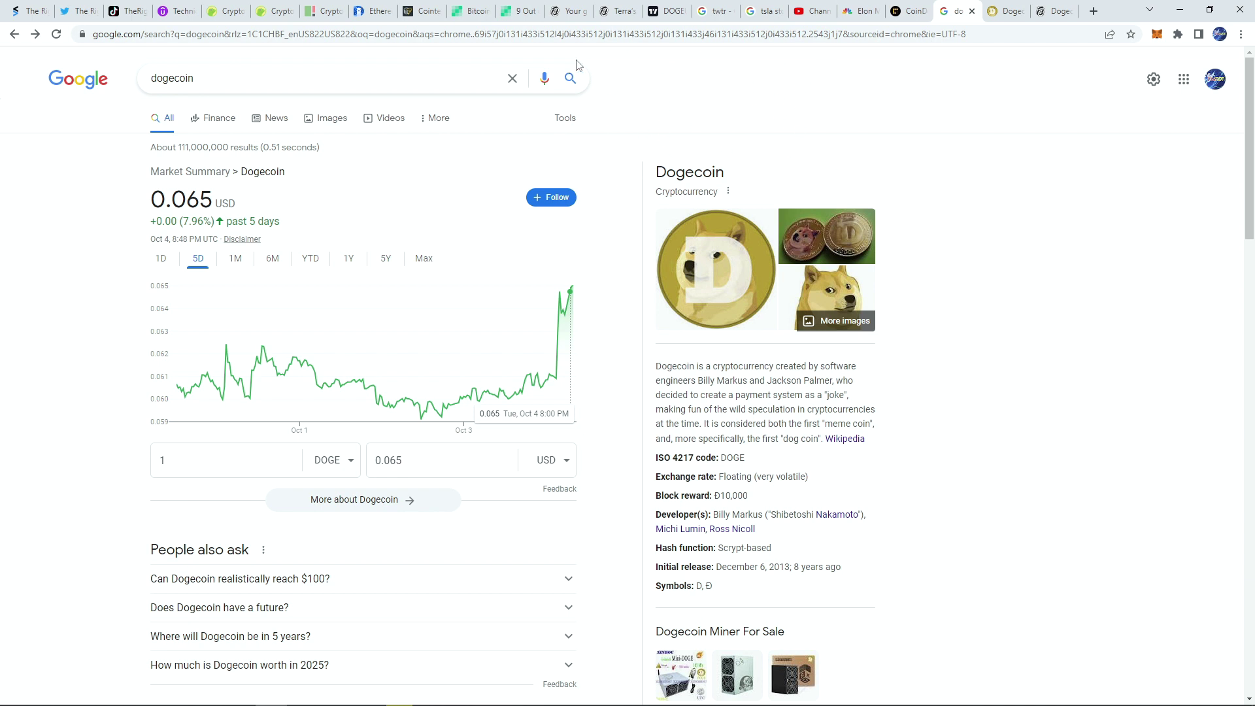
left_click(659, 15)
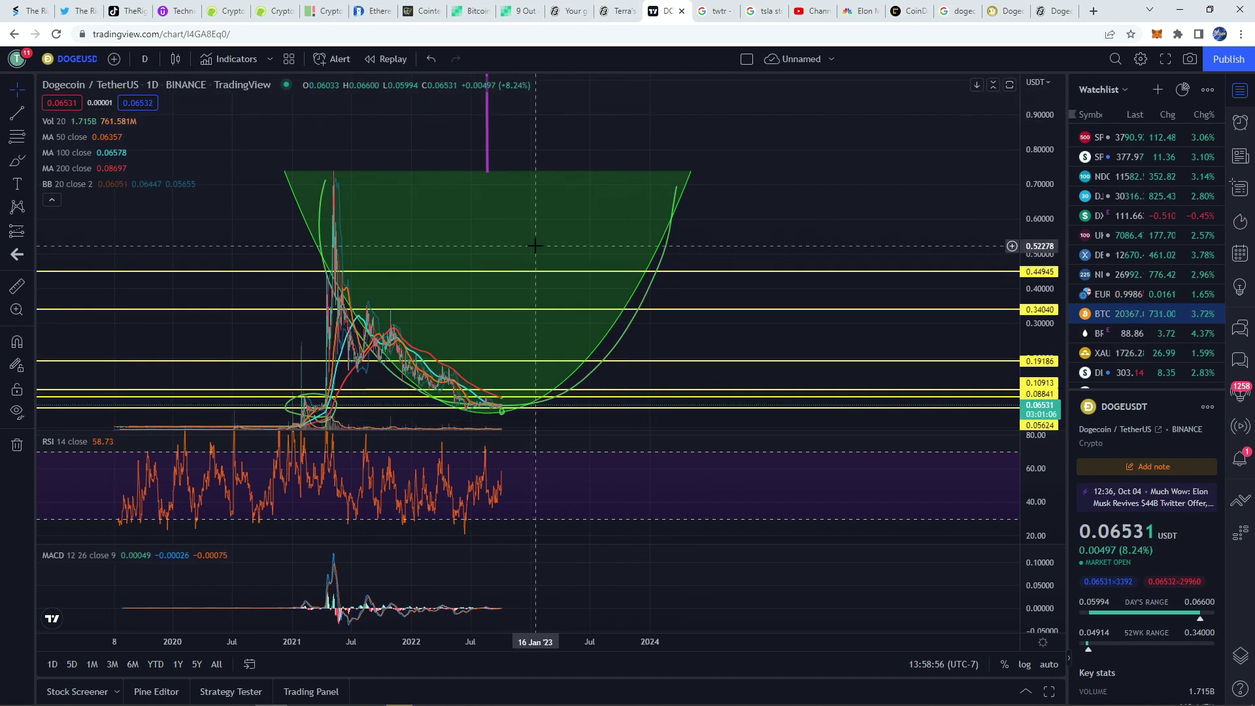
left_click(284, 19)
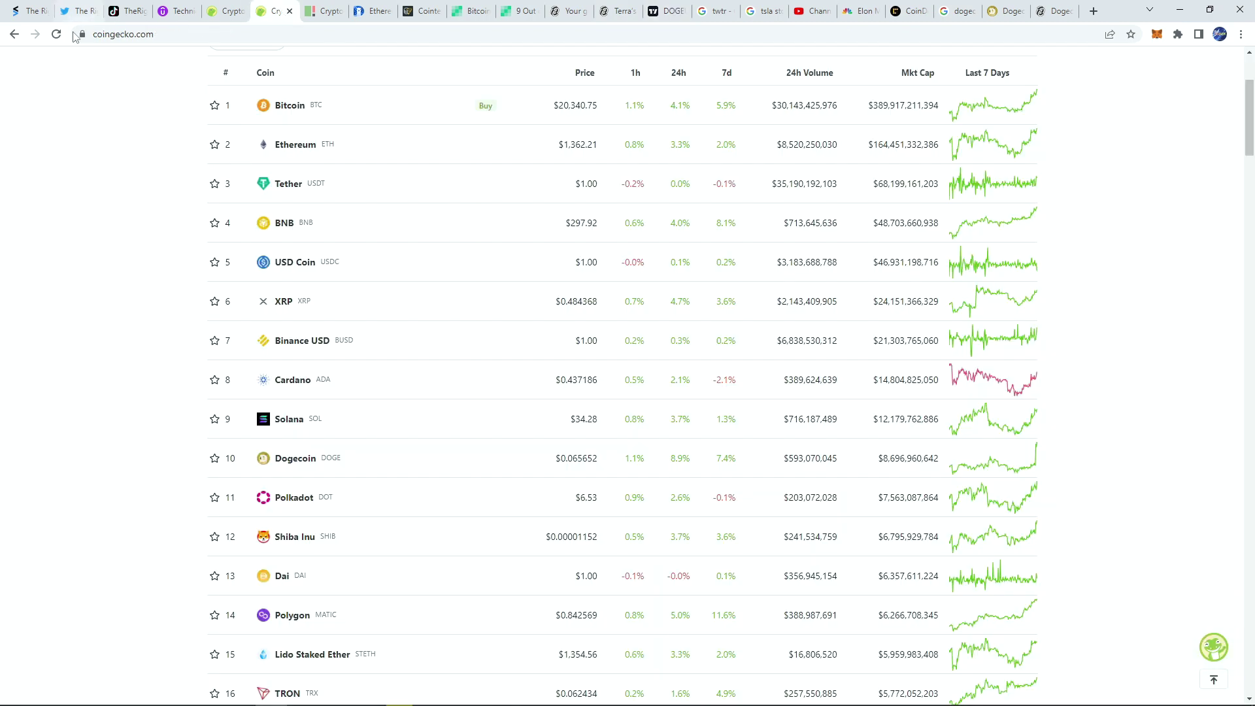
scroll(148, 202, "up", 2)
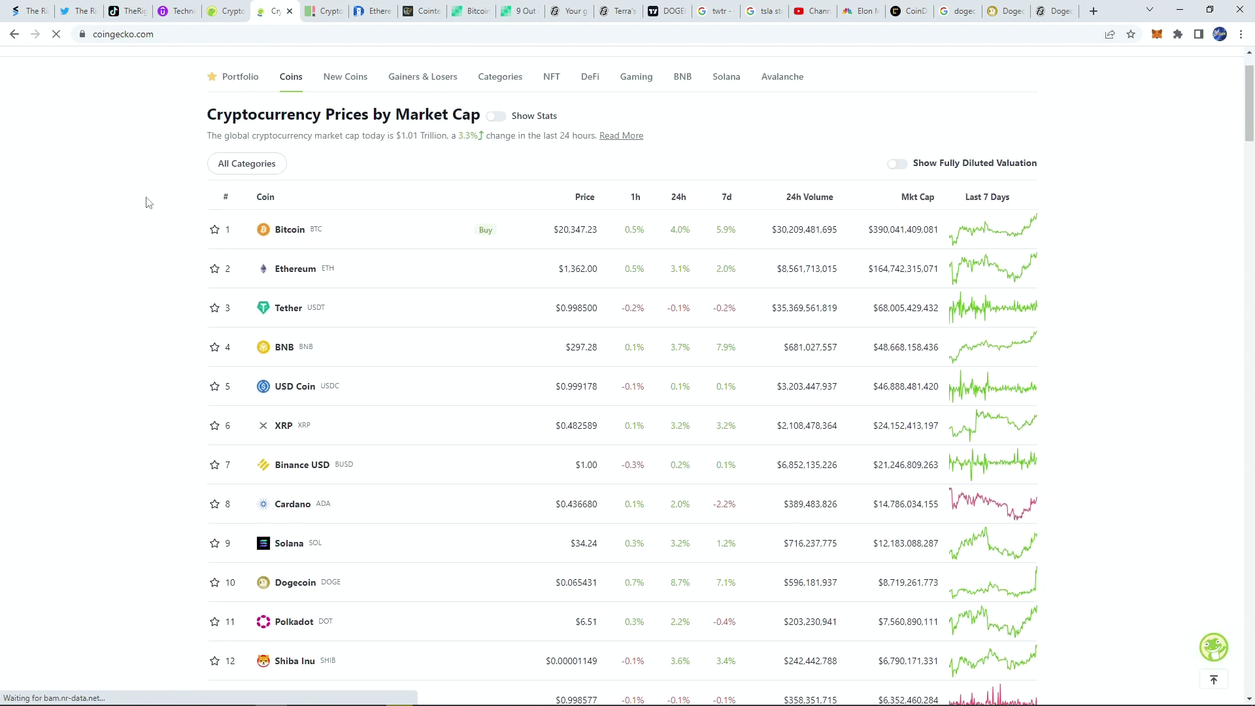
scroll(153, 198, "down", 2)
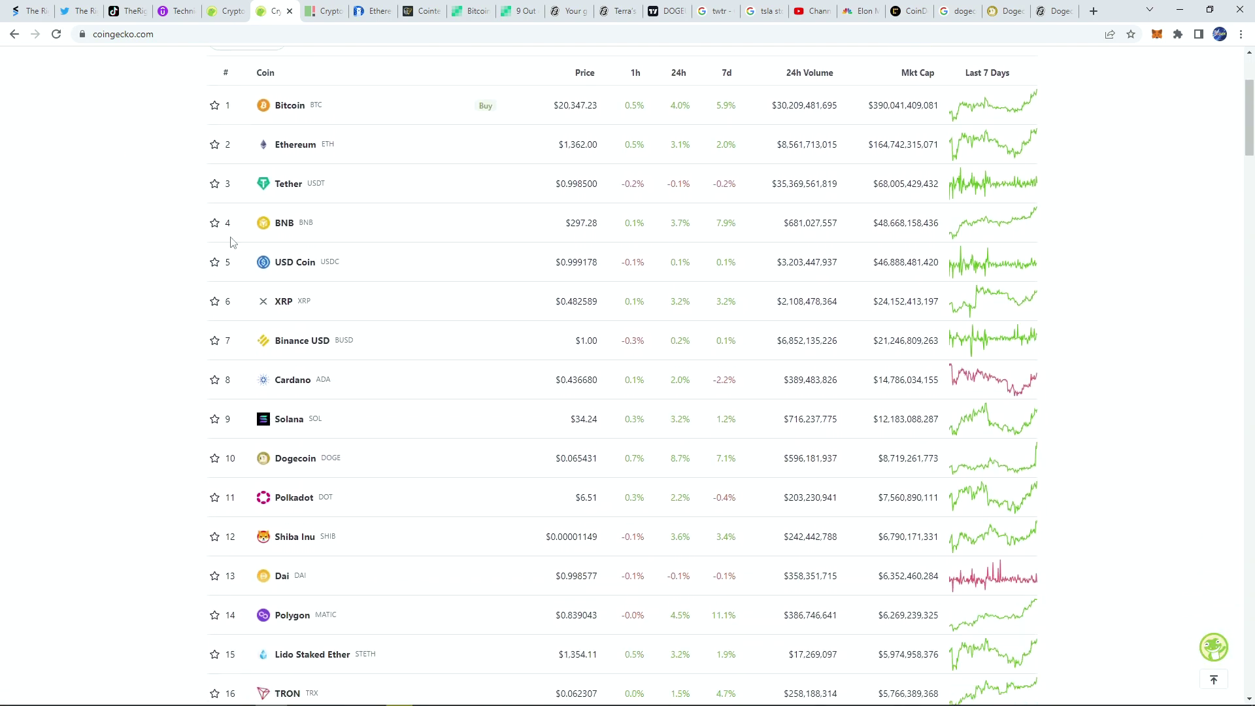
left_click_drag(872, 459, 948, 466)
left_click(956, 464)
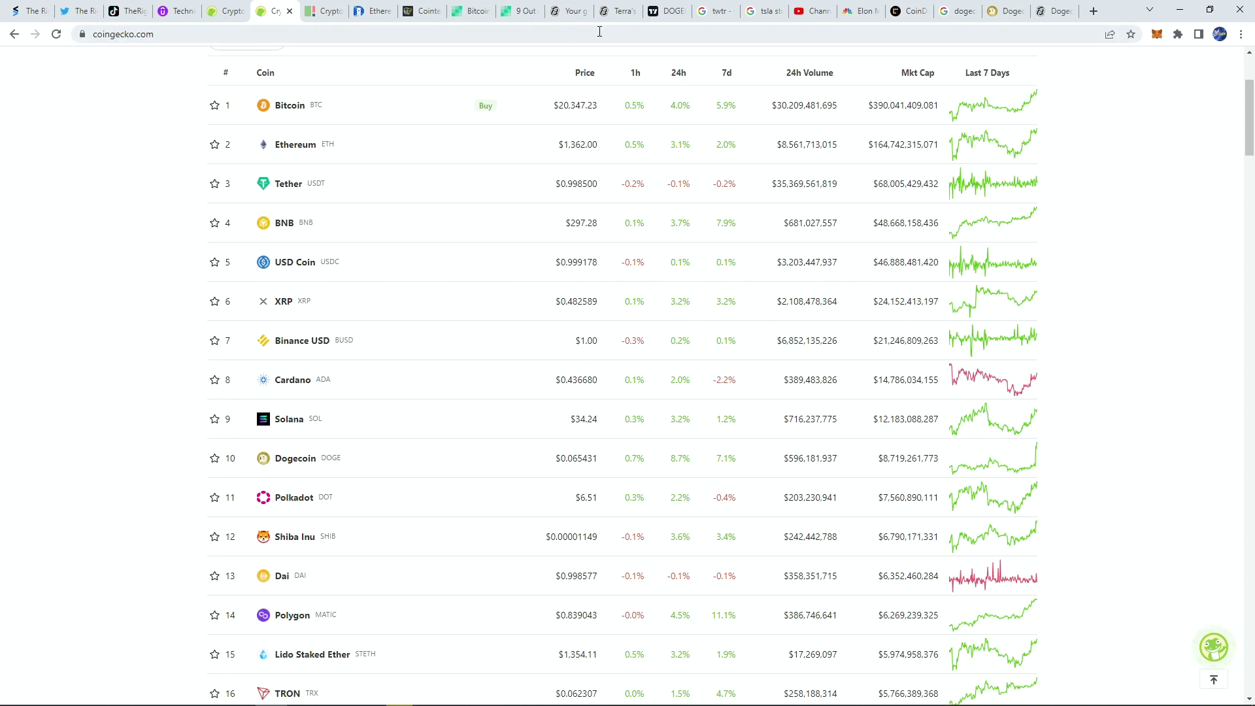
left_click(665, 11)
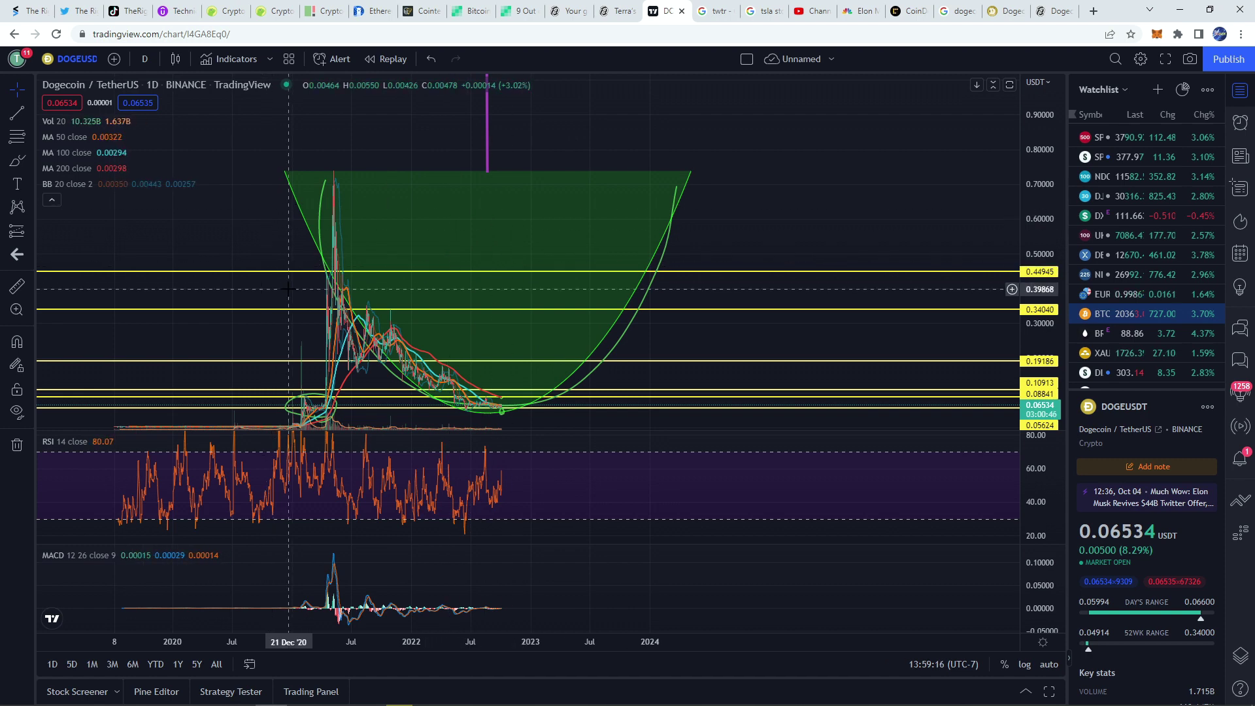
Step: Cancel the 44 interval entry, view the trader's Twitter and TikTok profiles, and return to DOGEUSDT
type("44")
key("Escape")
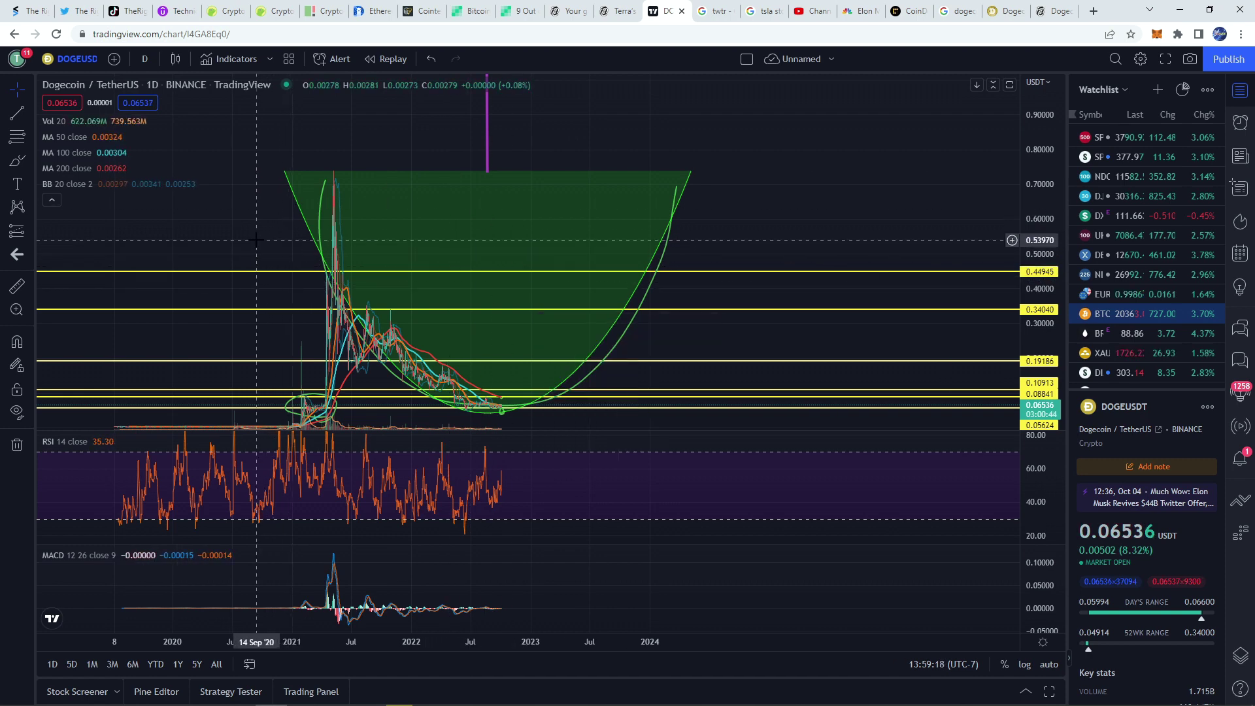
left_click(77, 11)
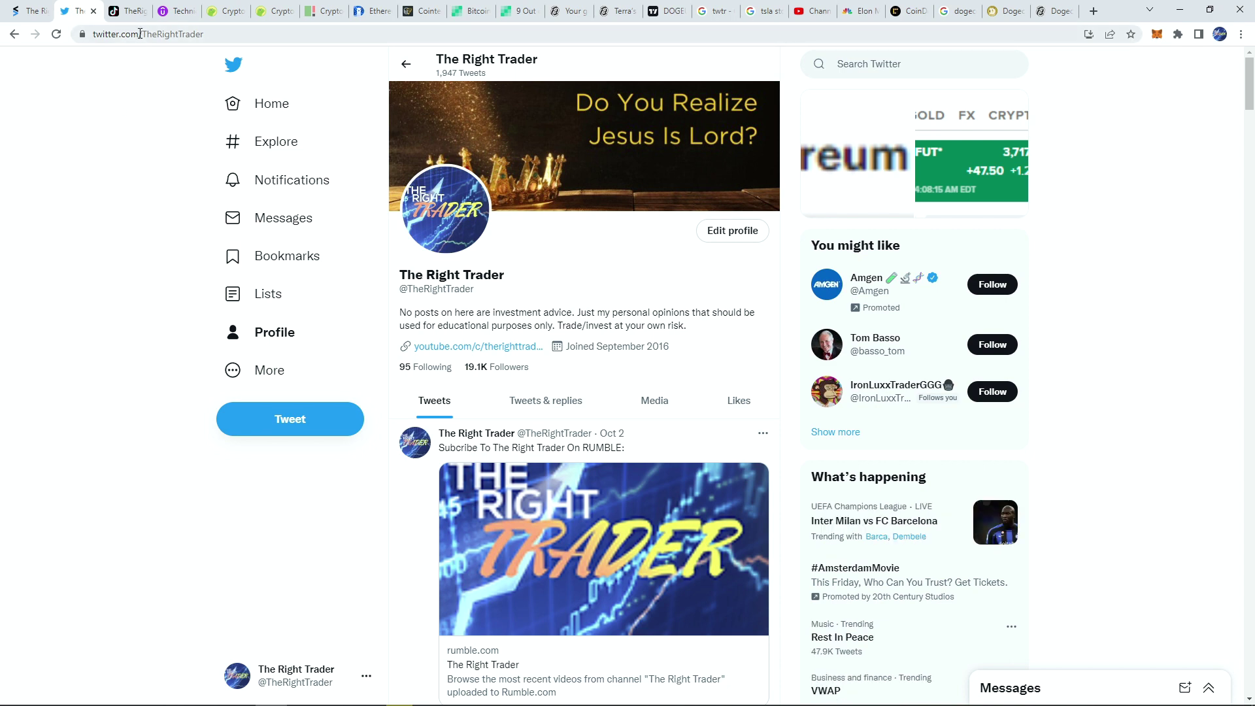
left_click(128, 11)
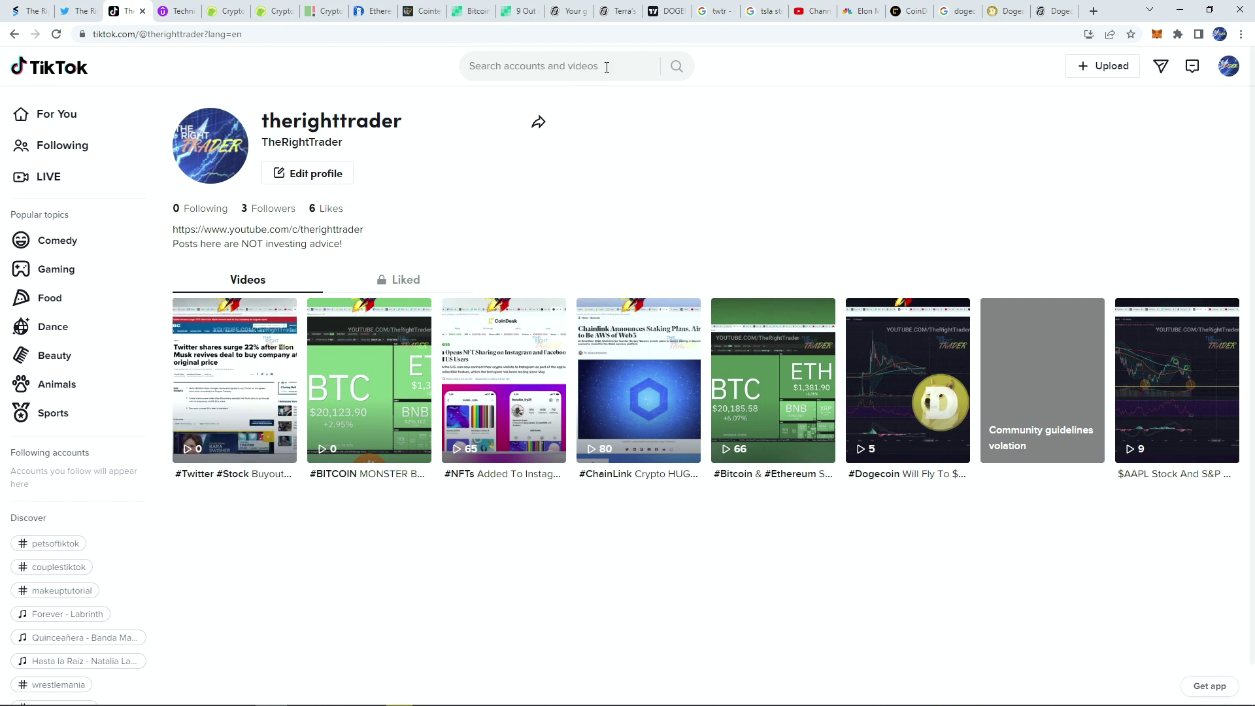
left_click(666, 11)
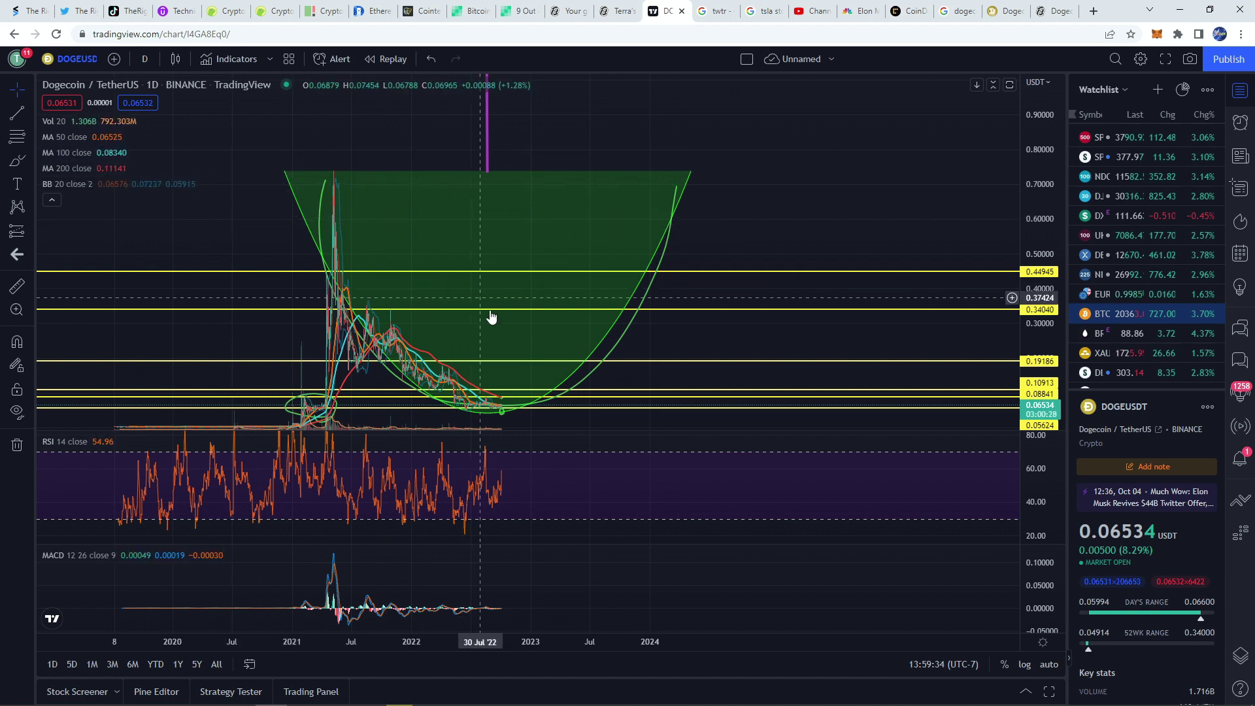
left_click(177, 18)
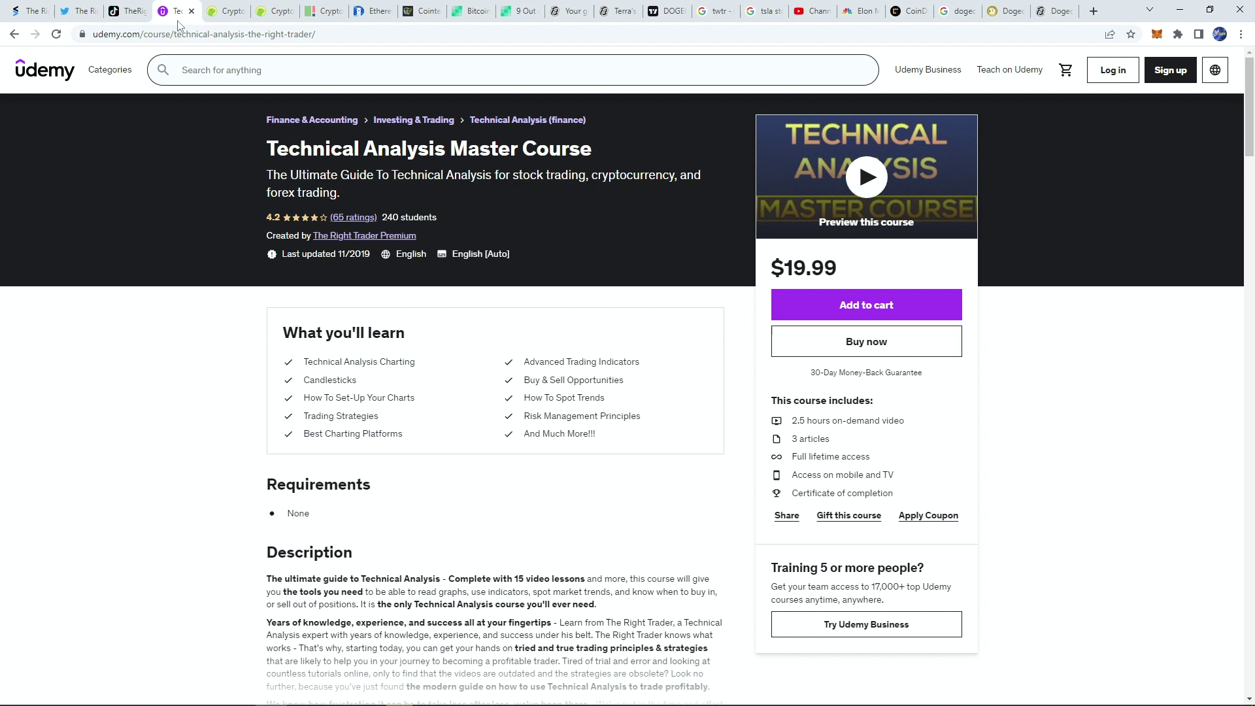
left_click_drag(259, 144, 584, 176)
left_click(583, 175)
left_click_drag(286, 344, 654, 434)
left_click(595, 526)
left_click_drag(502, 580, 601, 578)
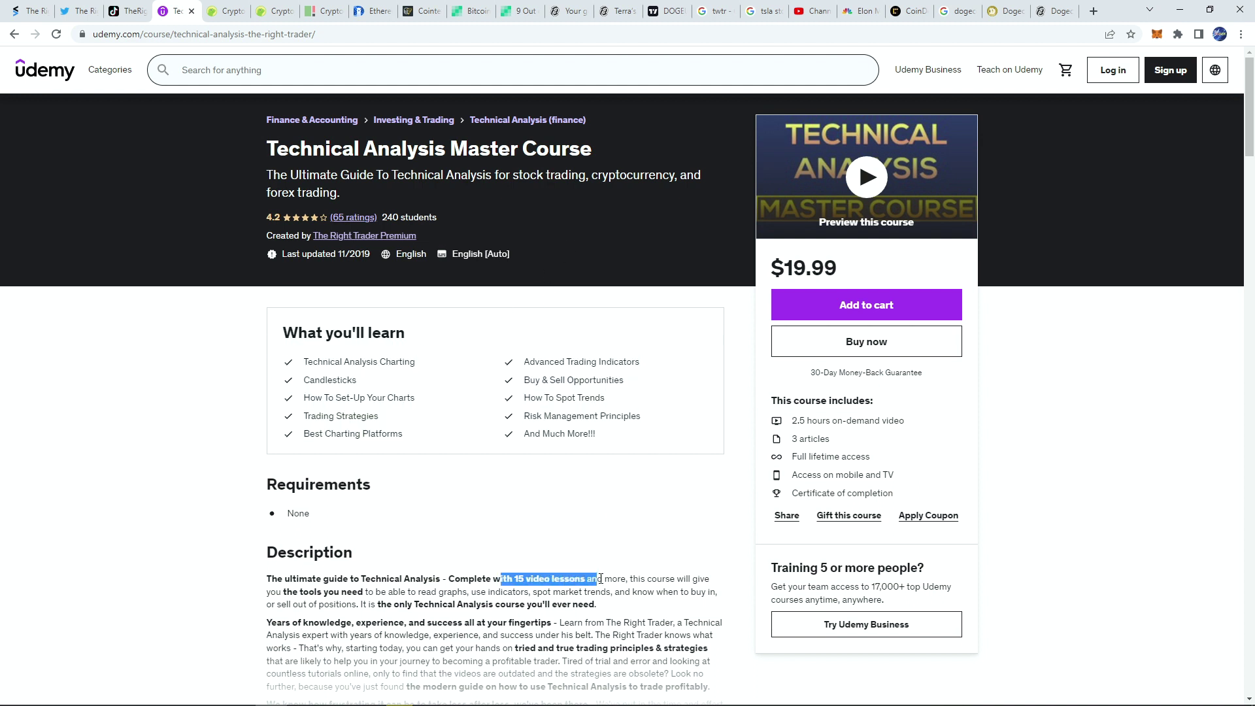
left_click_drag(900, 421, 777, 429)
left_click_drag(810, 381, 951, 386)
left_click(914, 365)
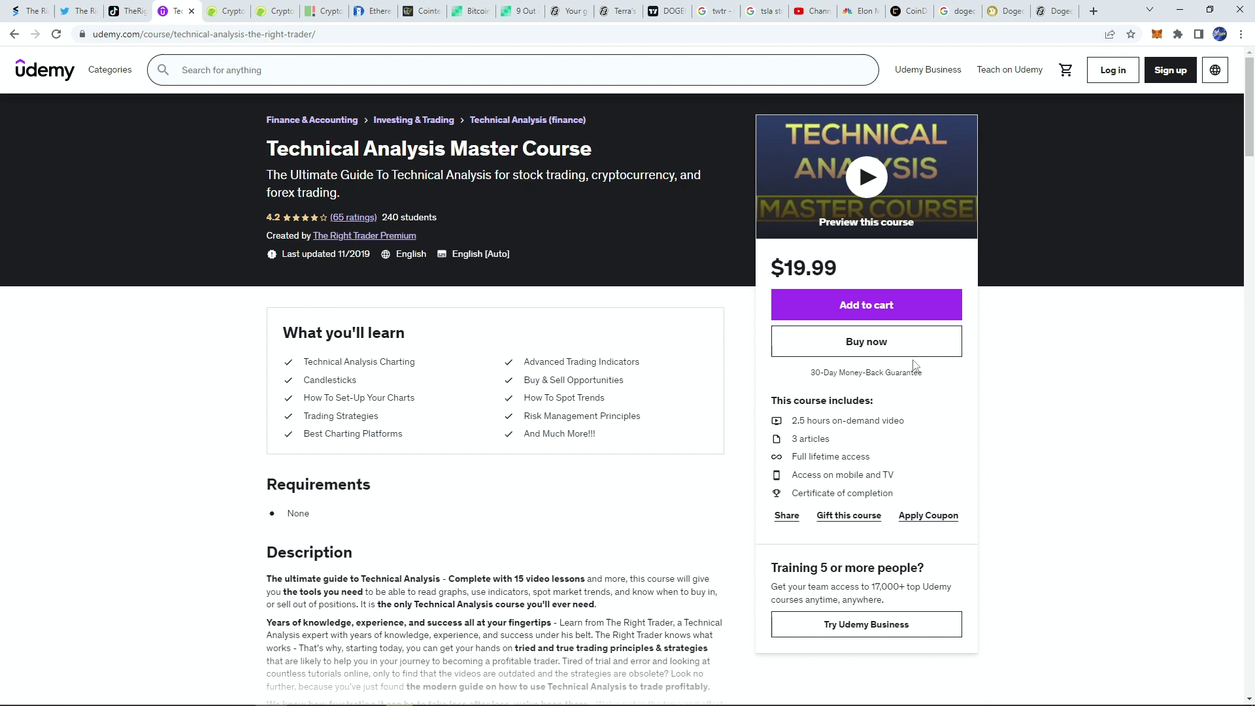
triple_click(909, 269)
left_click(912, 270)
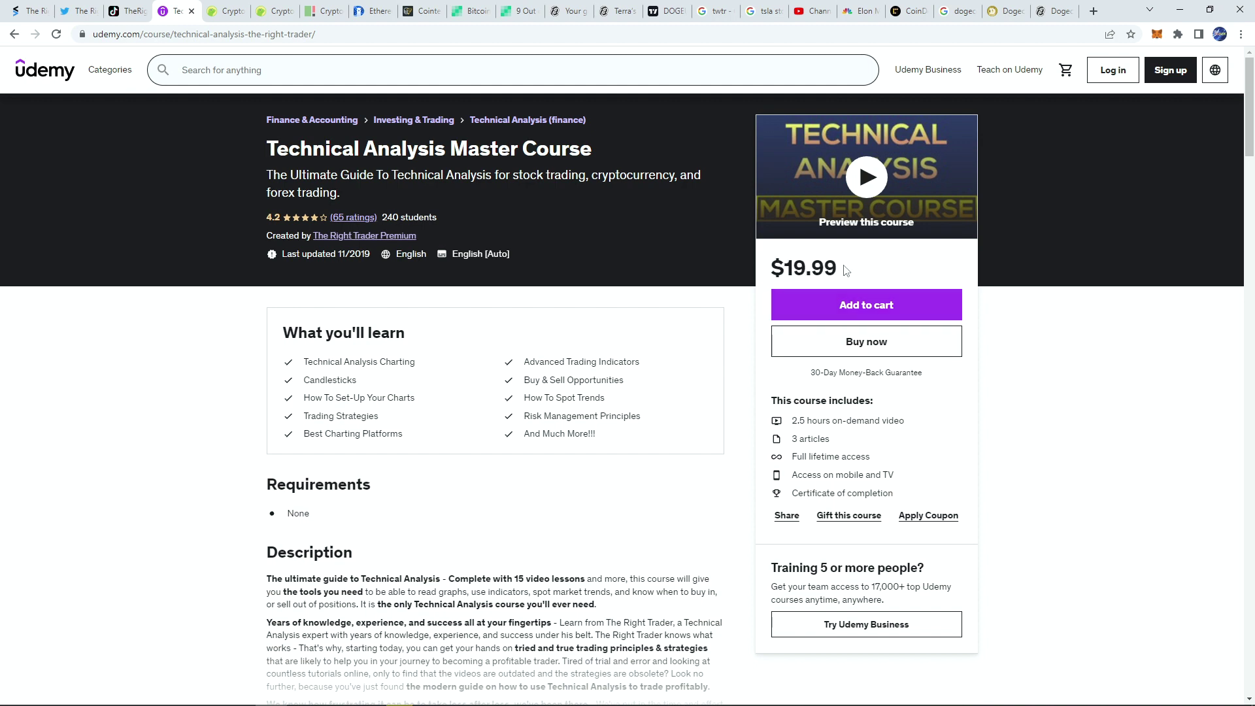